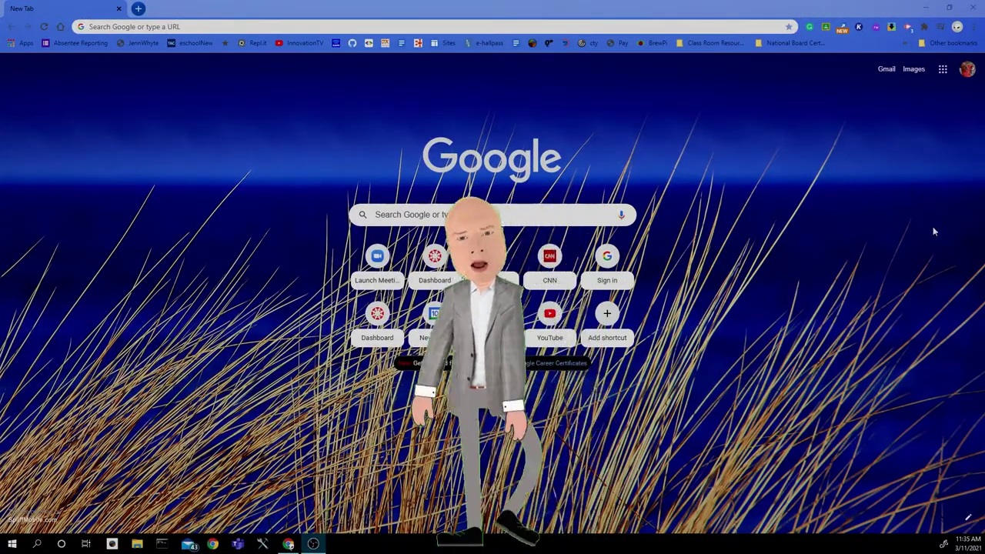
Step: Search the web in Chrome for 'google sheets'
{"action": "left_click", "coordinate": [640, 29]}
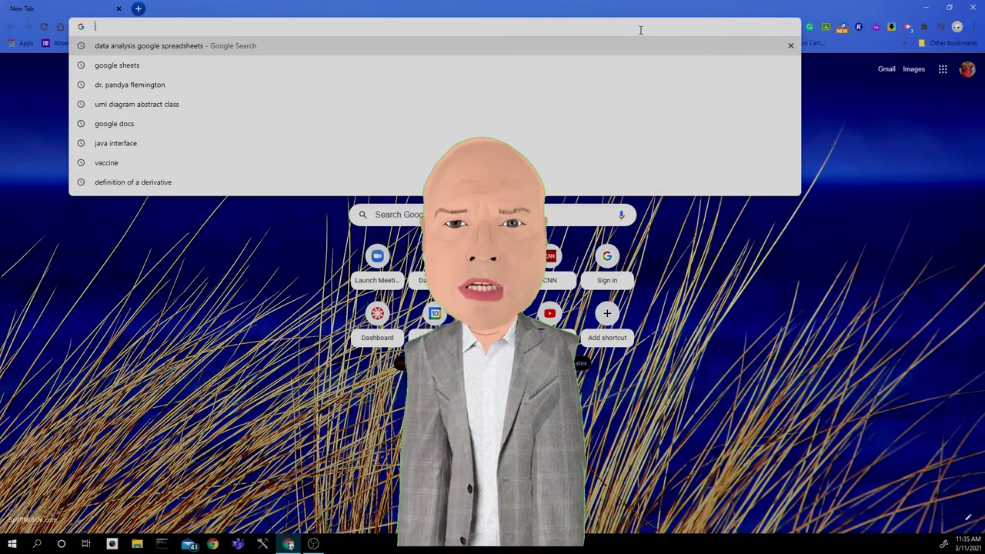
{"action": "type", "text": "goo"}
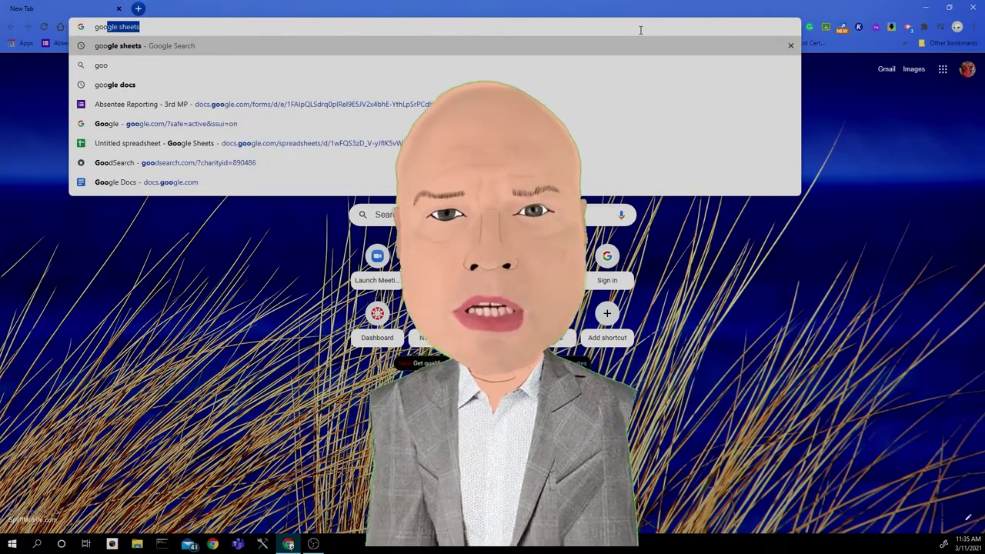
{"action": "type", "text": "gle sheets"}
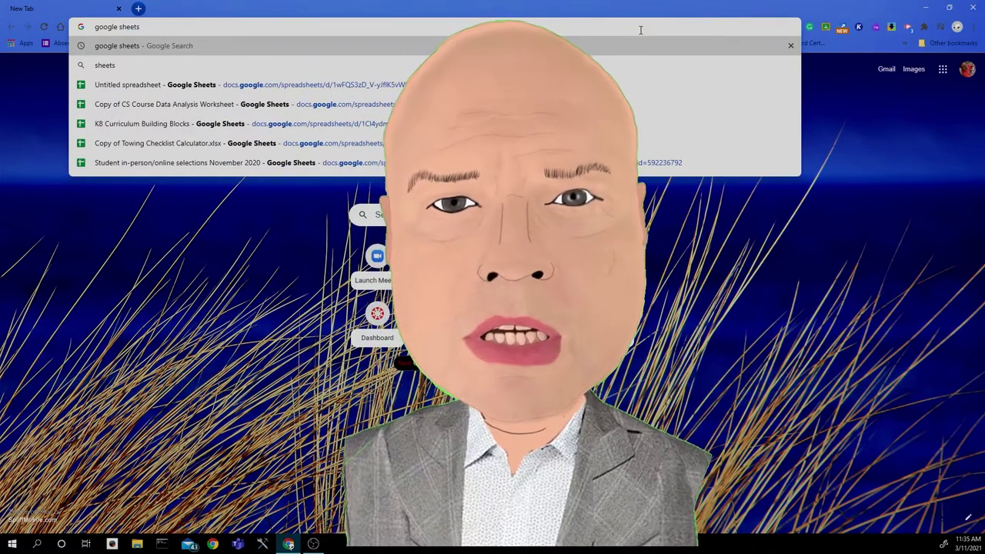
{"action": "key", "text": "Return"}
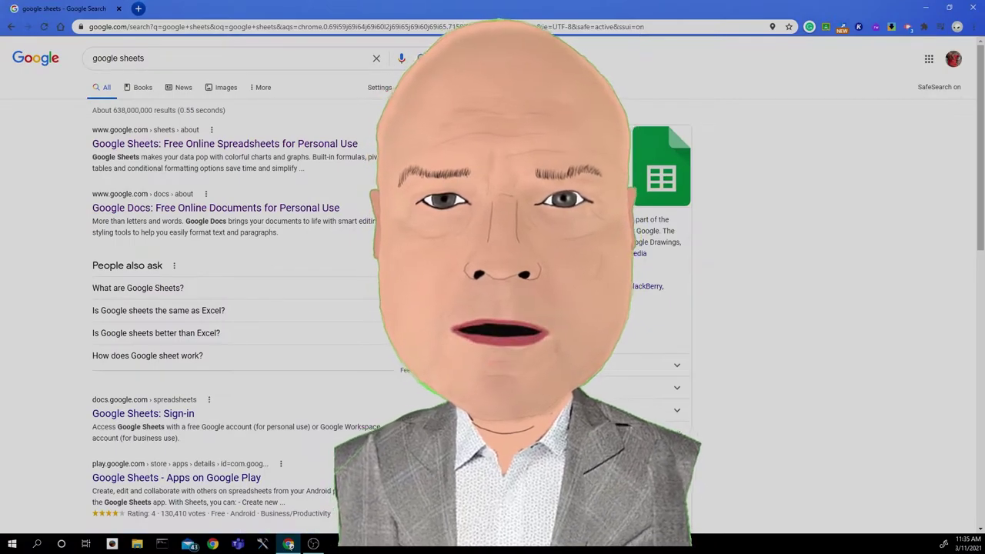
Step: Follow the Google Sheets search result and continue through Go to Google Sheets
{"action": "left_click", "coordinate": [302, 150]}
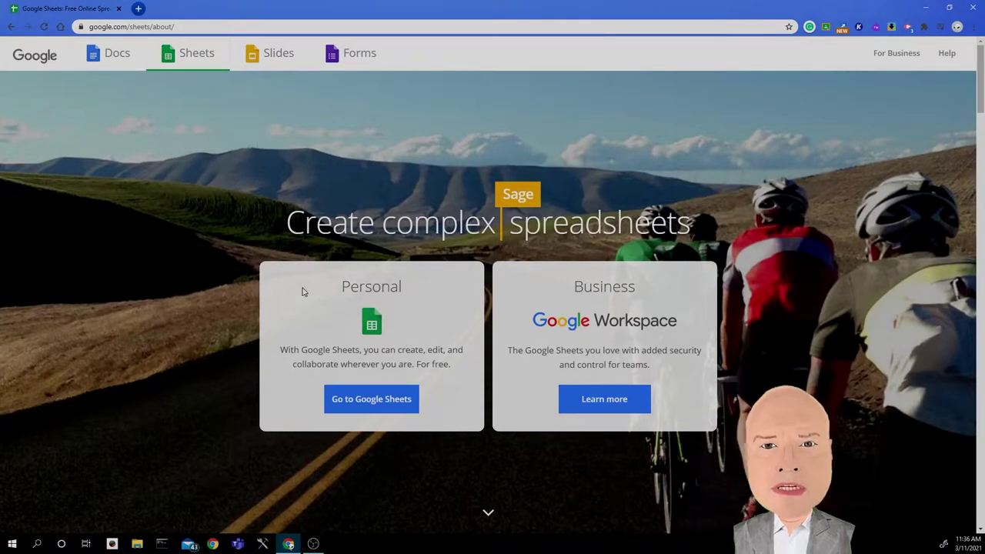
{"action": "left_click", "coordinate": [364, 407]}
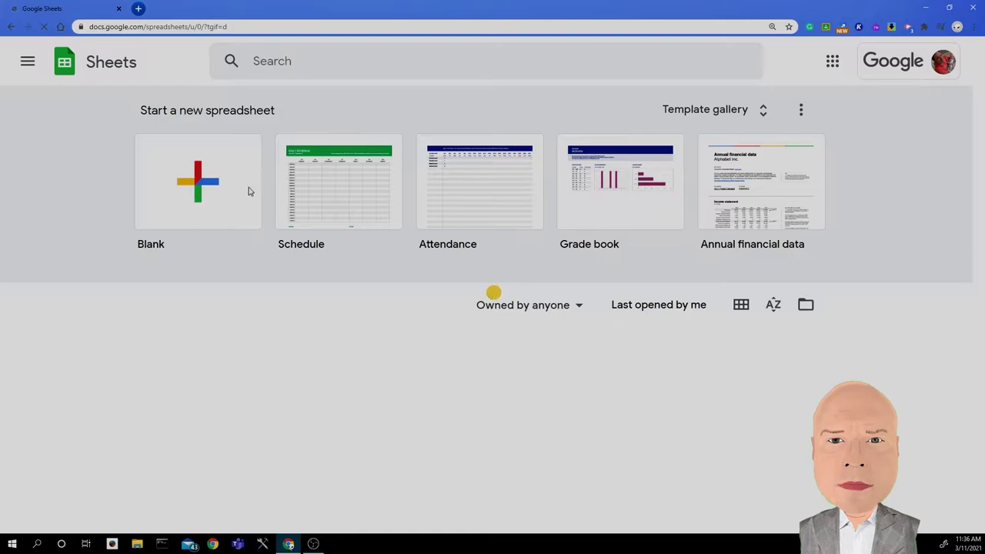
Step: Start a blank spreadsheet and enter 1.25, 5, 2, 2.5, 3.5, 1.25 in A1 to A6
{"action": "left_click", "coordinate": [197, 185]}
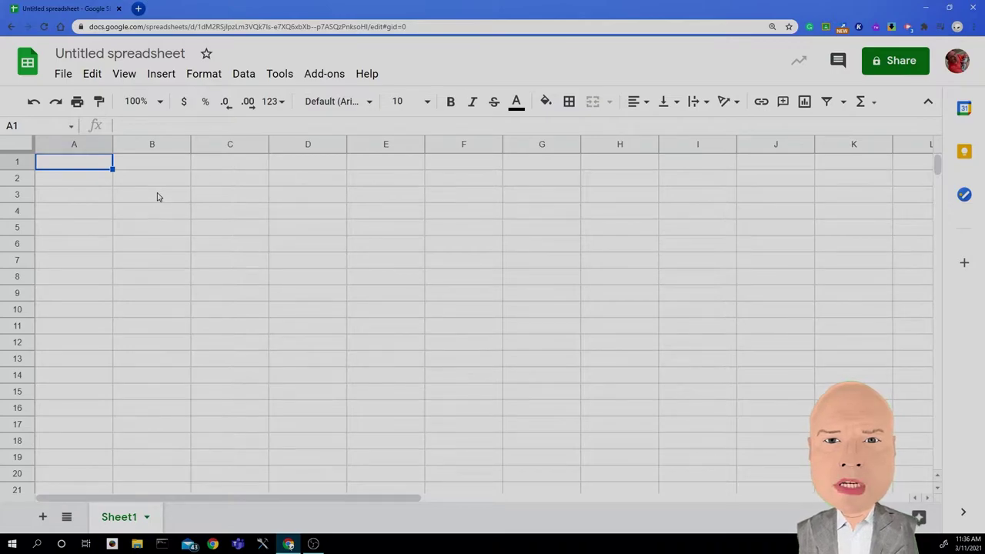
{"action": "type", "text": "1.25"}
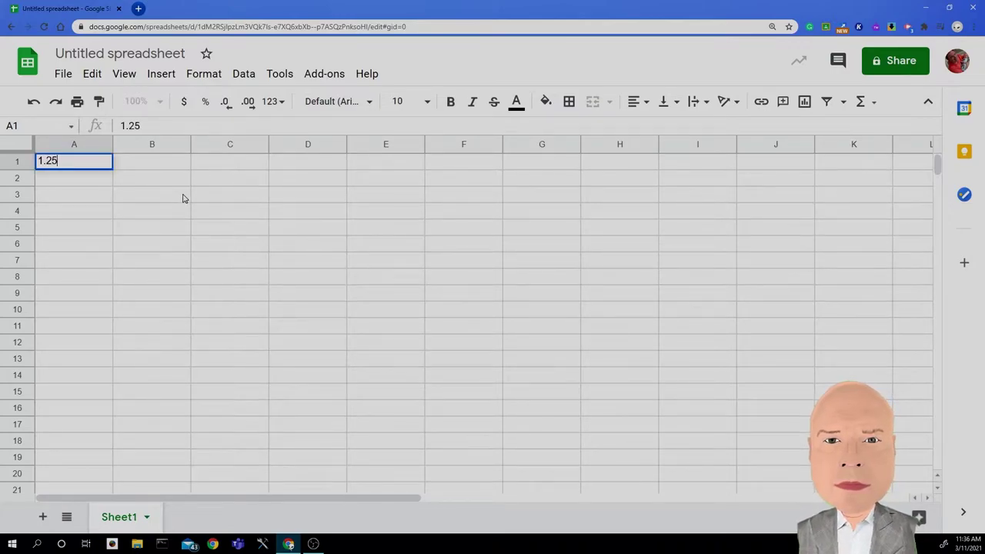
{"action": "key", "text": "Return"}
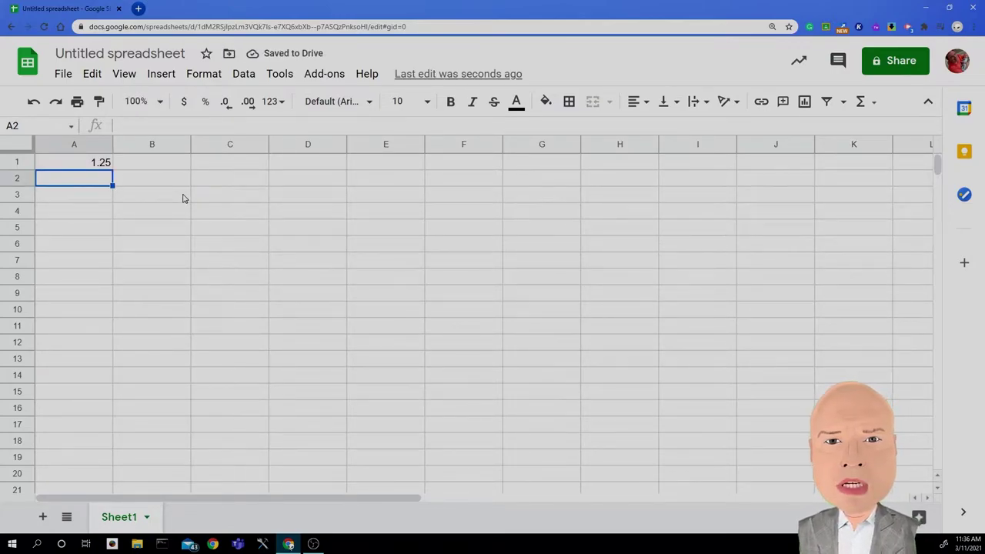
{"action": "type", "text": "5"}
{"action": "key", "text": "Return"}
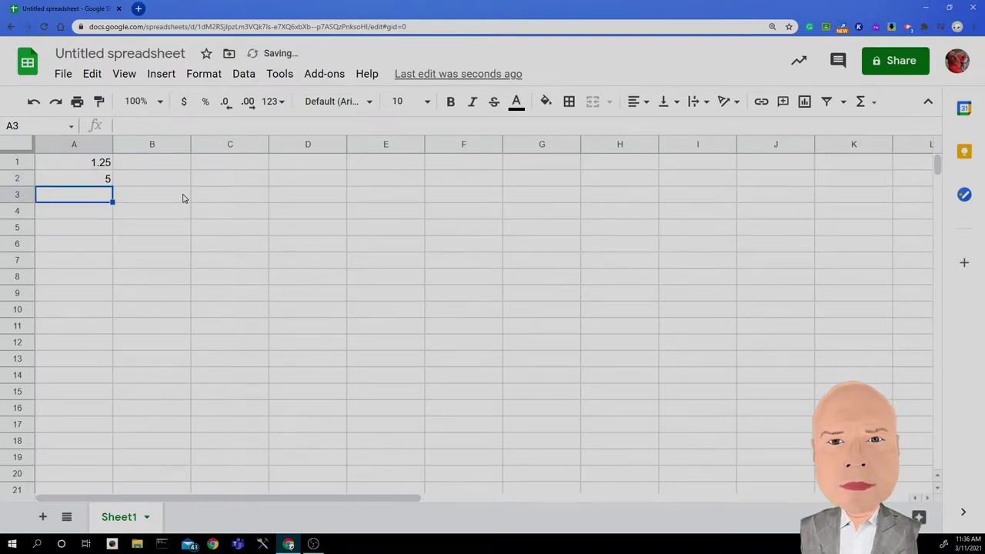
{"action": "type", "text": "2"}
{"action": "key", "text": "Return"}
{"action": "type", "text": "2."}
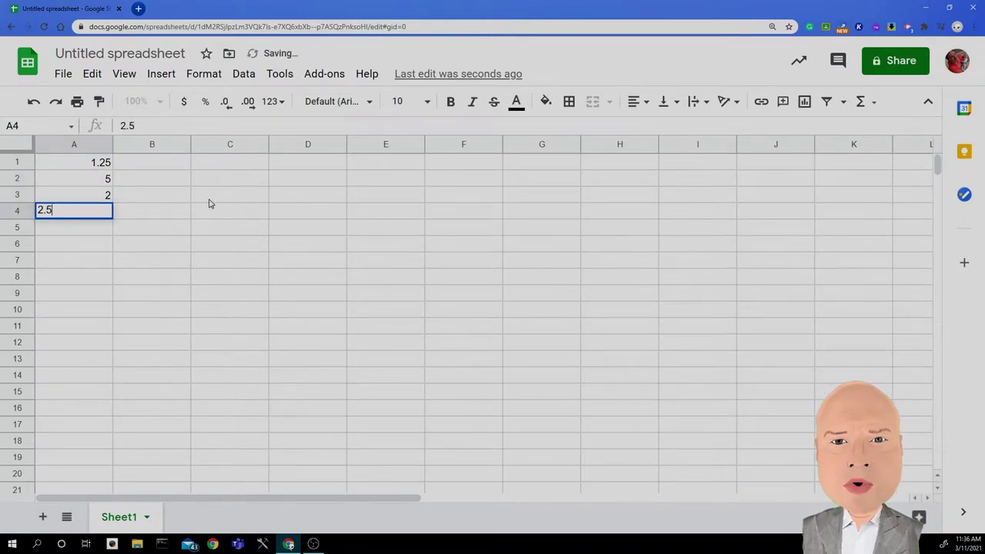
{"action": "key", "text": "Return"}
{"action": "type", "text": "3.5"}
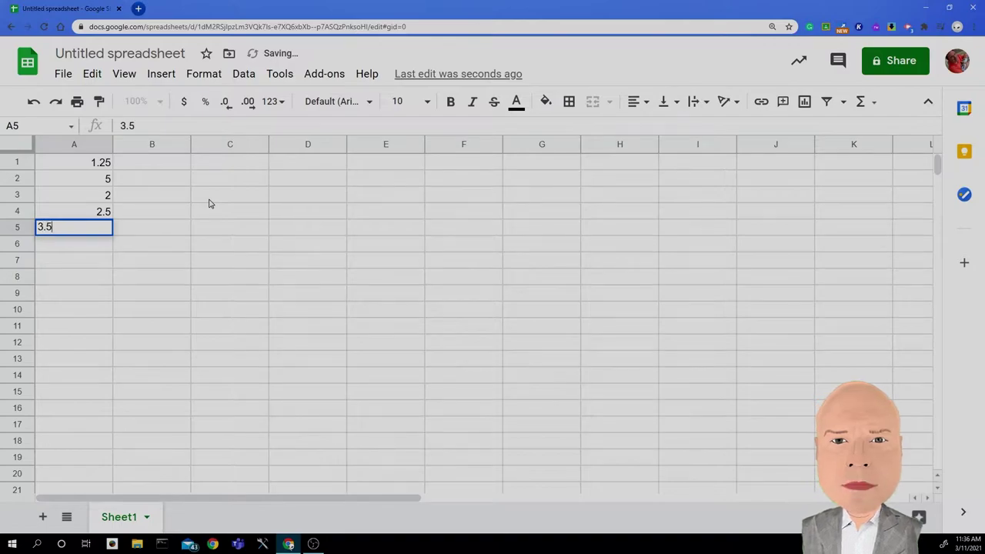
{"action": "key", "text": "Return"}
{"action": "type", "text": "1.25"}
{"action": "key", "text": "Return"}
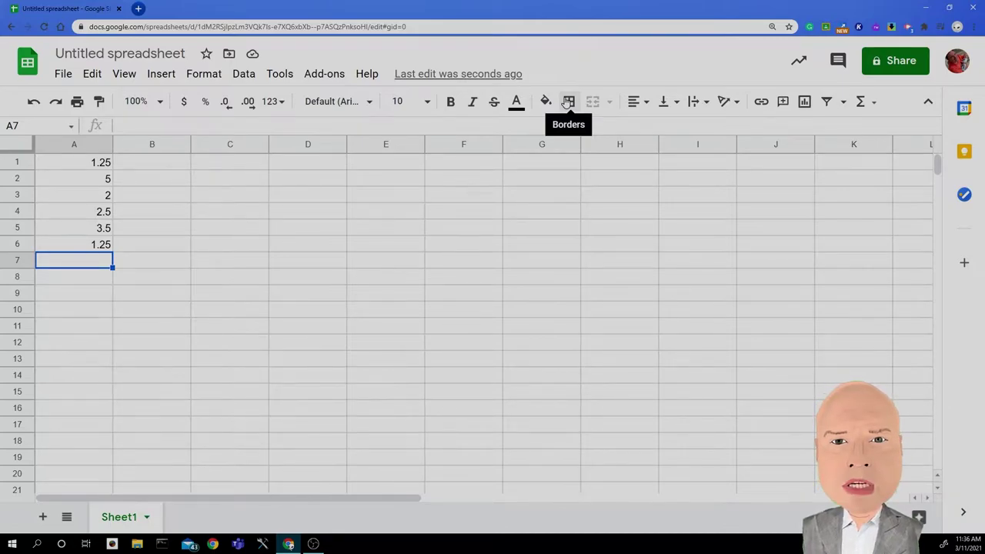
Step: Enter 2.25, 5.25, 1.25, 5, 4.25, 6.25, 10, 2.5 and 10.5 in A7 to A15
{"action": "type", "text": "2.25"}
{"action": "key", "text": "Return"}
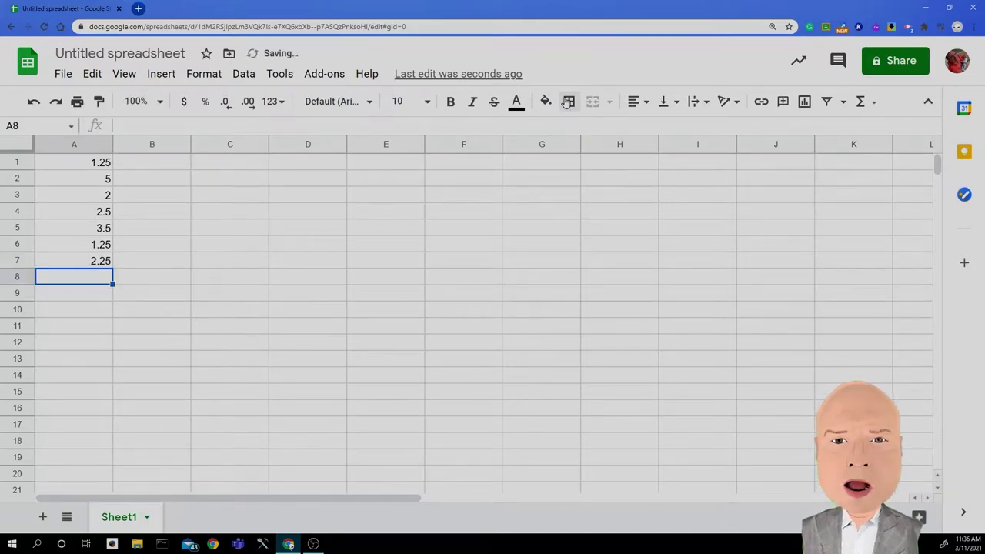
{"action": "type", "text": "5.25"}
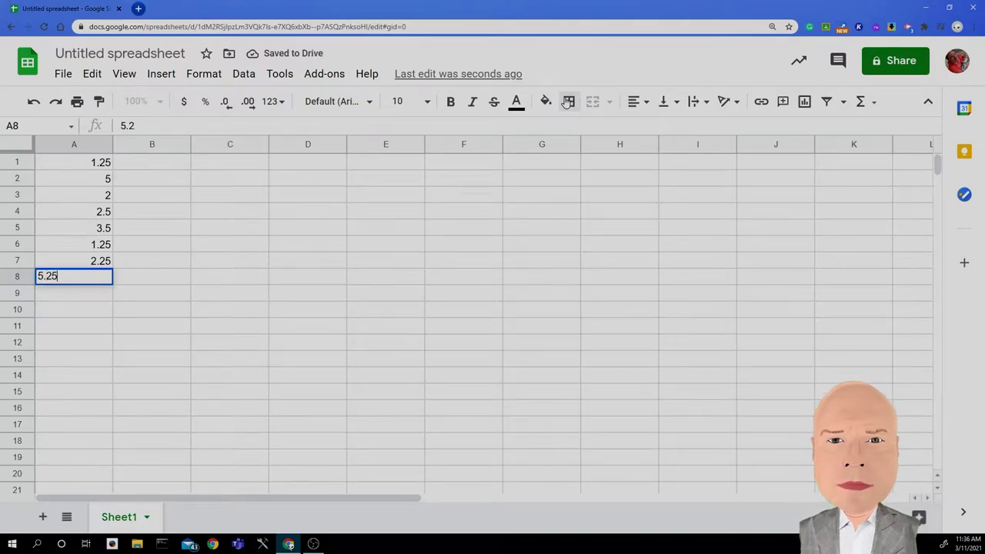
{"action": "key", "text": "Return"}
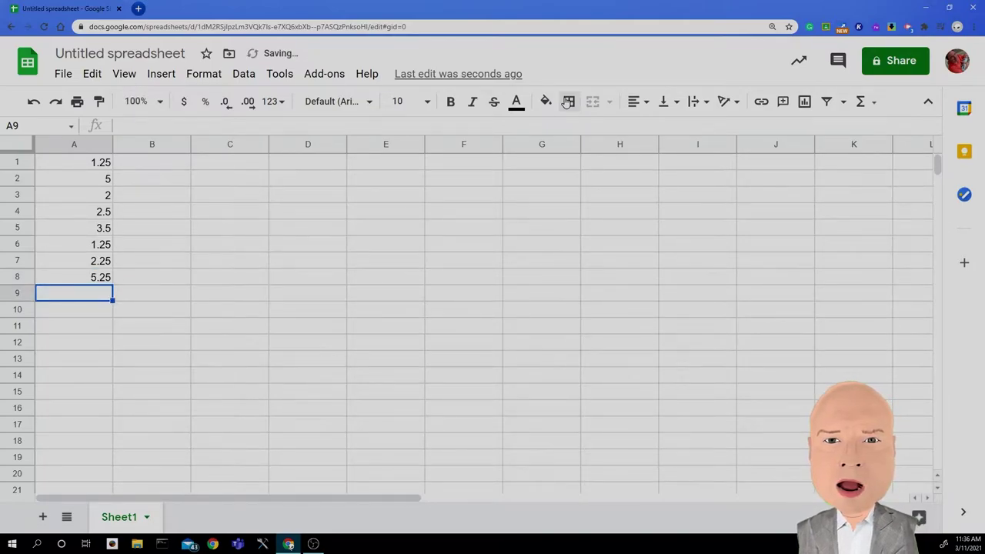
{"action": "type", "text": "1.25"}
{"action": "key", "text": "Return"}
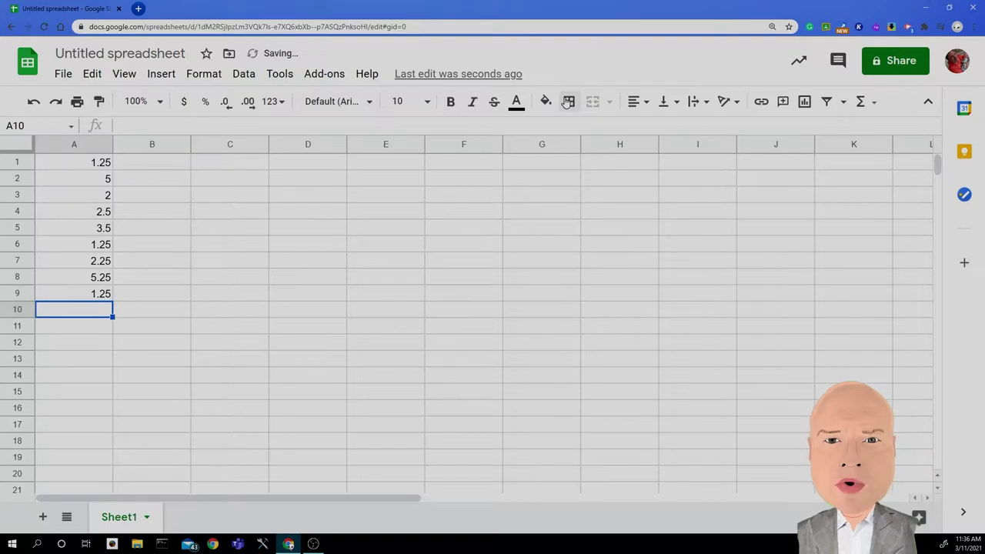
{"action": "type", "text": "5"}
{"action": "key", "text": "Return"}
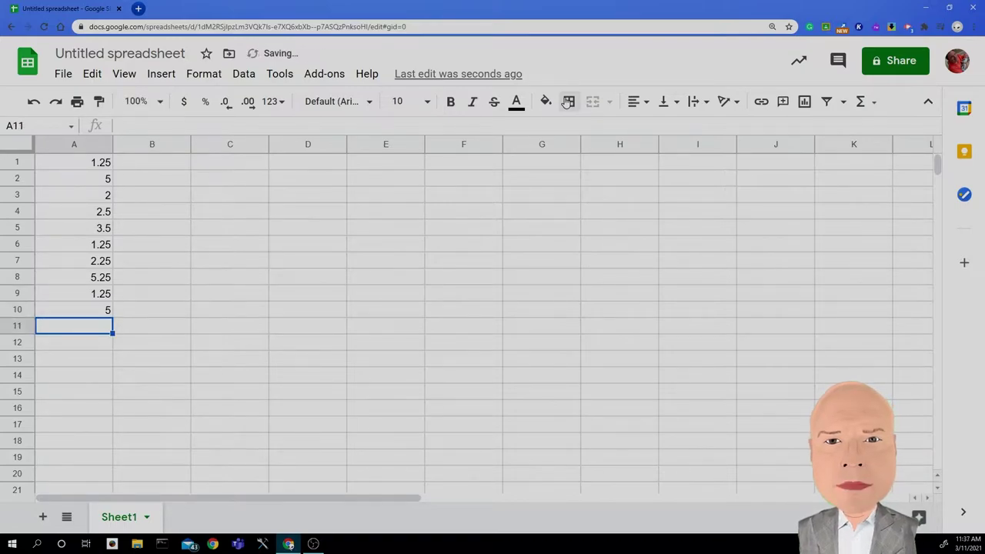
{"action": "type", "text": "4.25"}
{"action": "key", "text": "Return"}
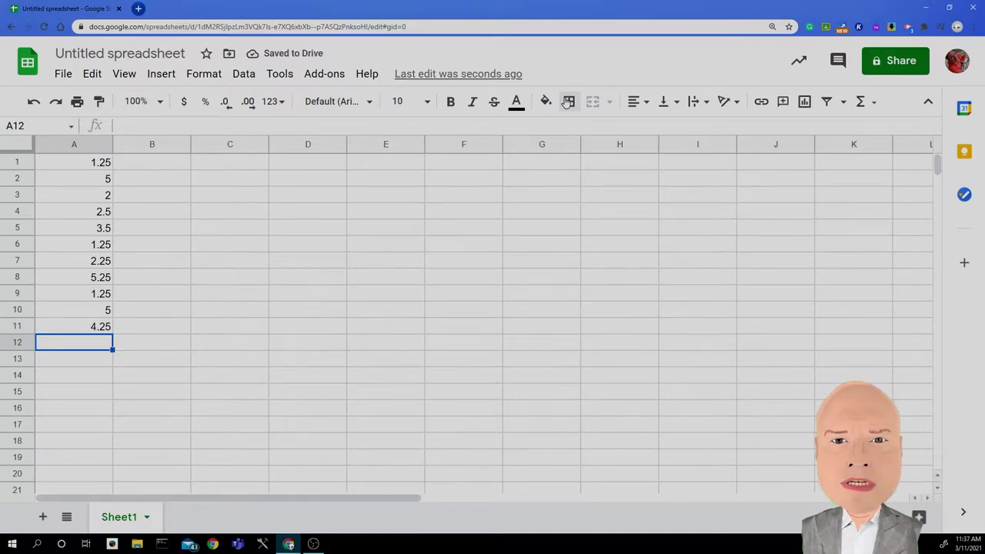
{"action": "type", "text": "6.25"}
{"action": "key", "text": "Return"}
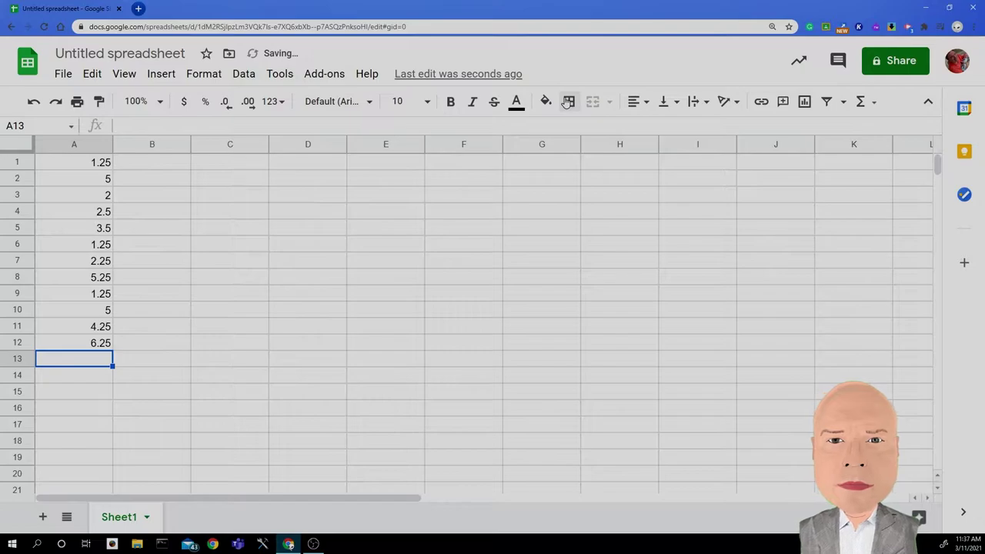
{"action": "type", "text": "10"}
{"action": "key", "text": "Return"}
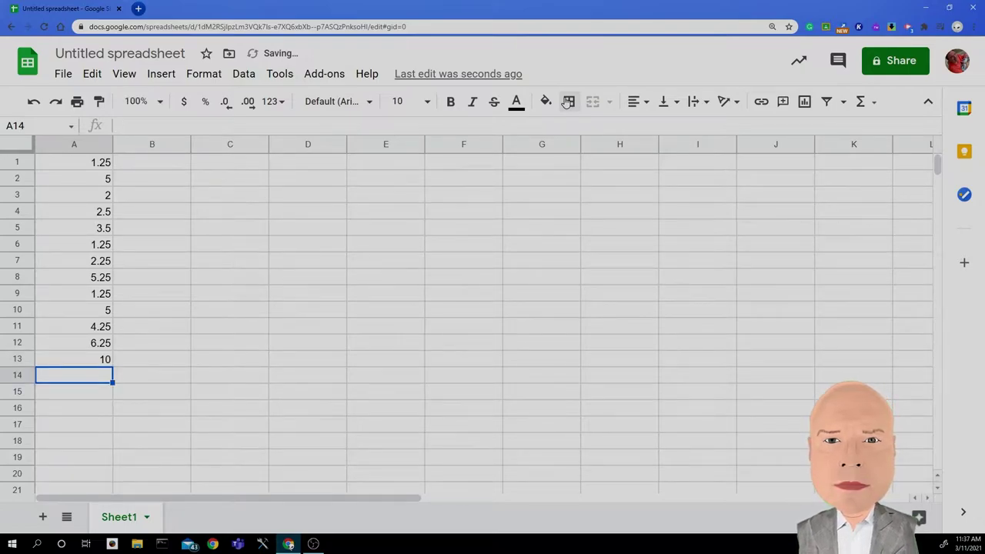
{"action": "type", "text": "2.5"}
{"action": "key", "text": "Return"}
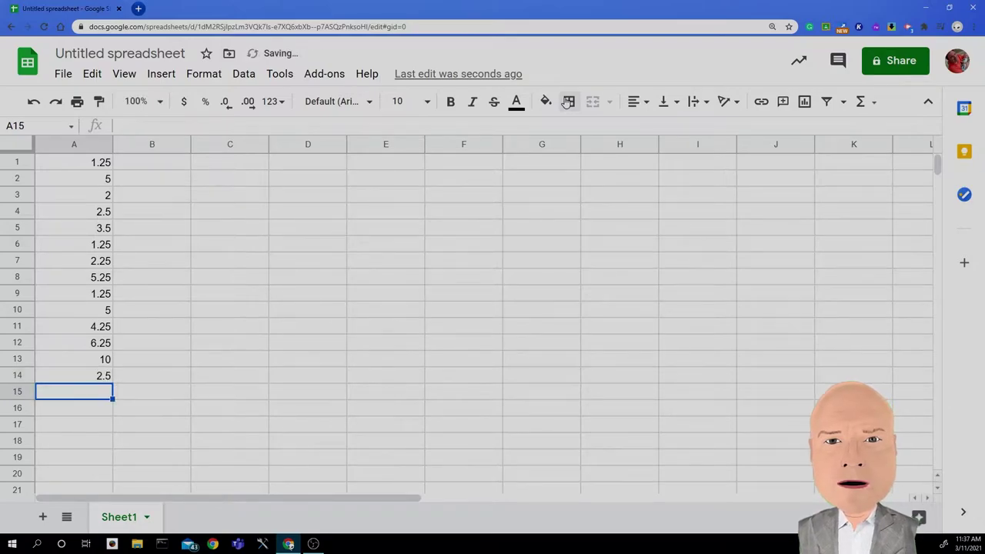
{"action": "type", "text": "10.5"}
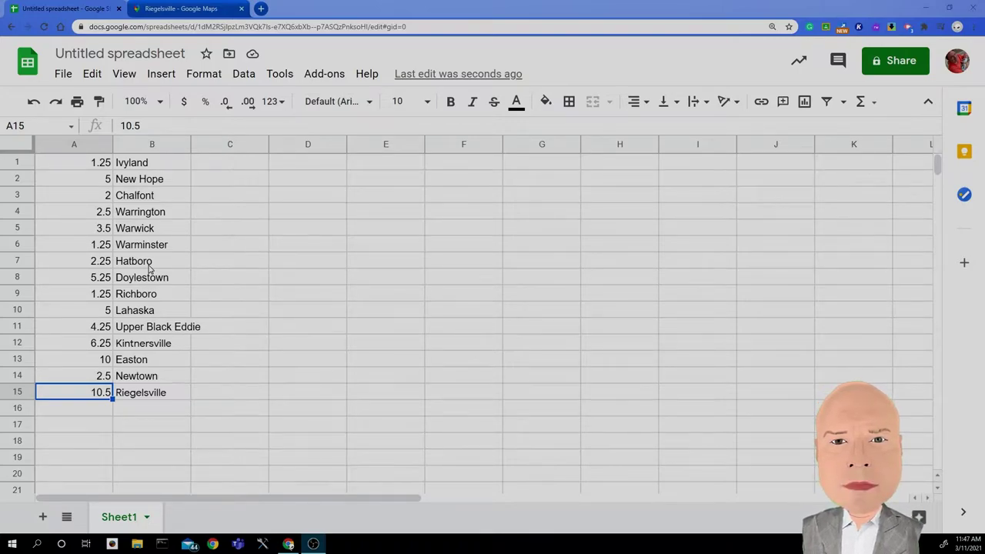
Step: Deselect the entered distance and town data by clicking an empty cell
{"action": "left_click", "coordinate": [211, 267]}
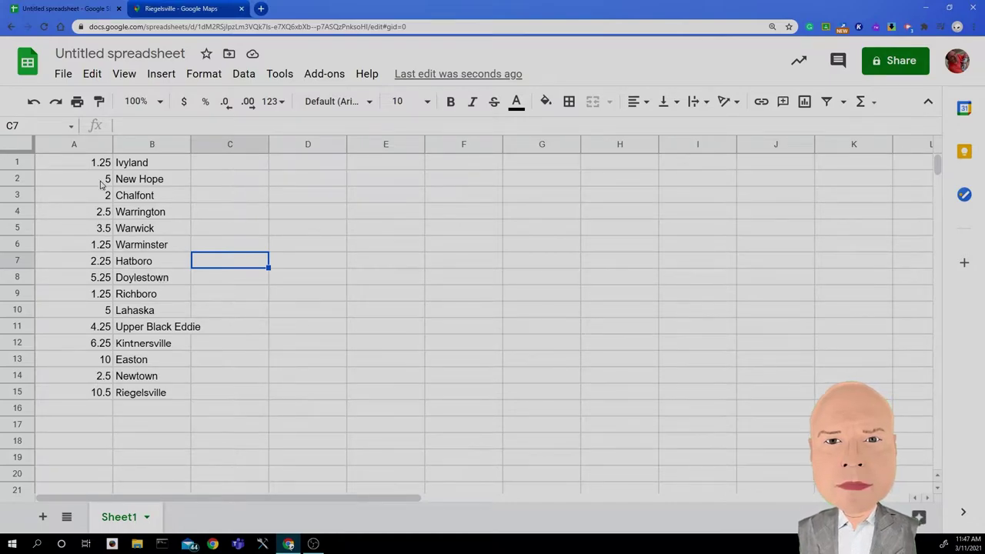
Step: Select A1:A15, zoom the page in, and view sum 62.75, average 4.18, min 1.25, max 10.5, count 15
{"action": "left_click_drag", "start_coordinate": [75, 163], "coordinate": [82, 398]}
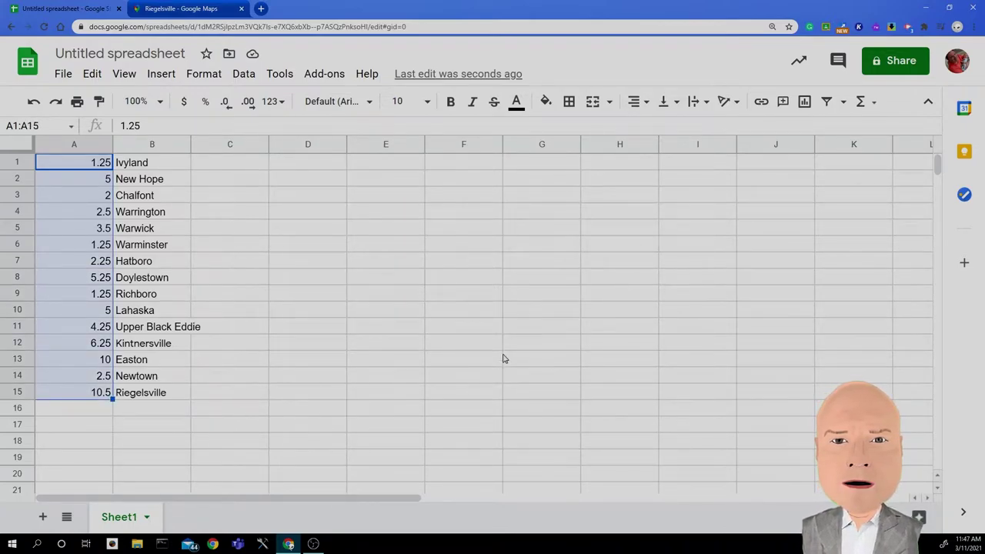
{"action": "left_click", "coordinate": [976, 27]}
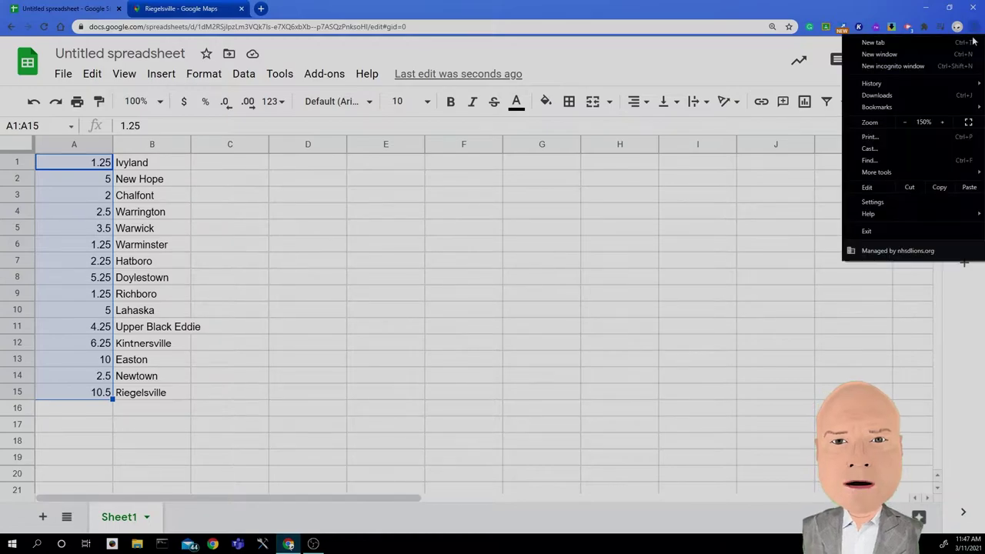
{"action": "left_click", "coordinate": [949, 120]}
{"action": "left_click", "coordinate": [948, 120]}
{"action": "left_click", "coordinate": [947, 119]}
{"action": "left_click", "coordinate": [946, 119]}
{"action": "left_click", "coordinate": [947, 118]}
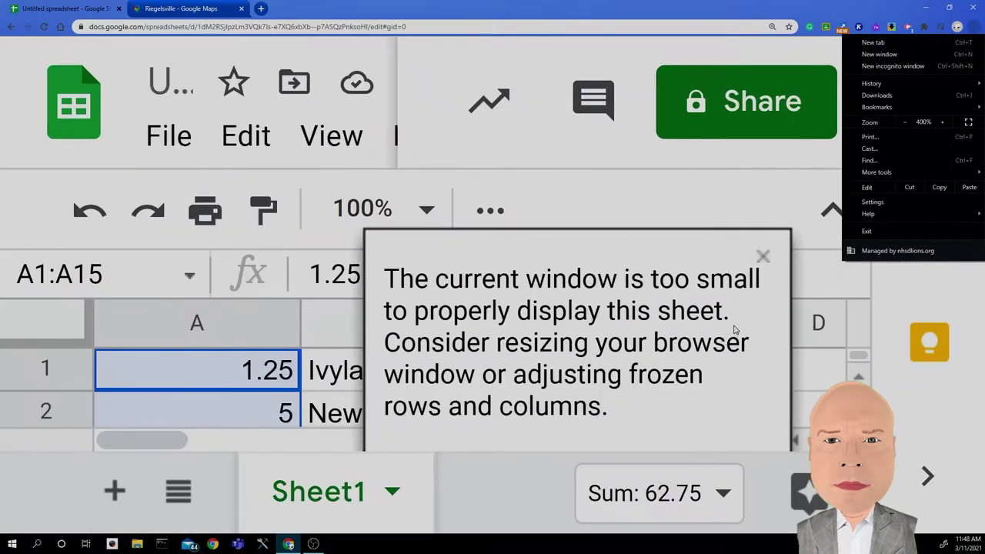
{"action": "left_click", "coordinate": [712, 498]}
{"action": "left_click", "coordinate": [711, 502]}
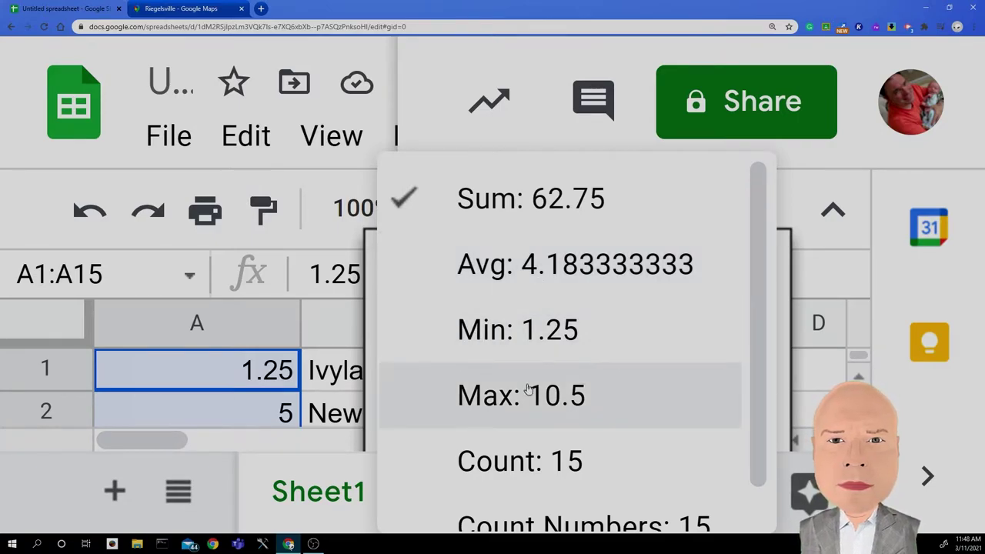
{"action": "scroll", "coordinate": [479, 396], "scroll_direction": "down", "scroll_amount": 1}
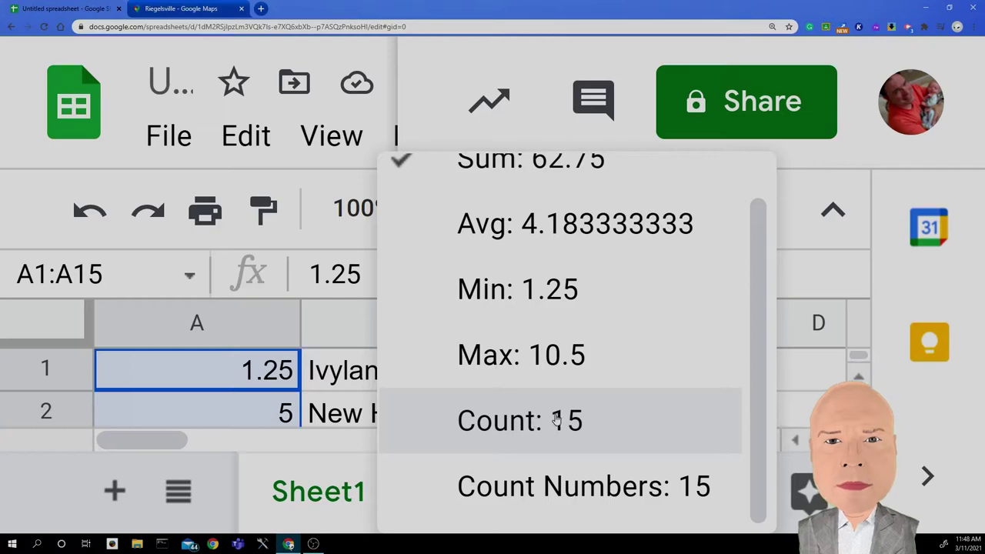
{"action": "scroll", "coordinate": [522, 385], "scroll_direction": "up", "scroll_amount": 1}
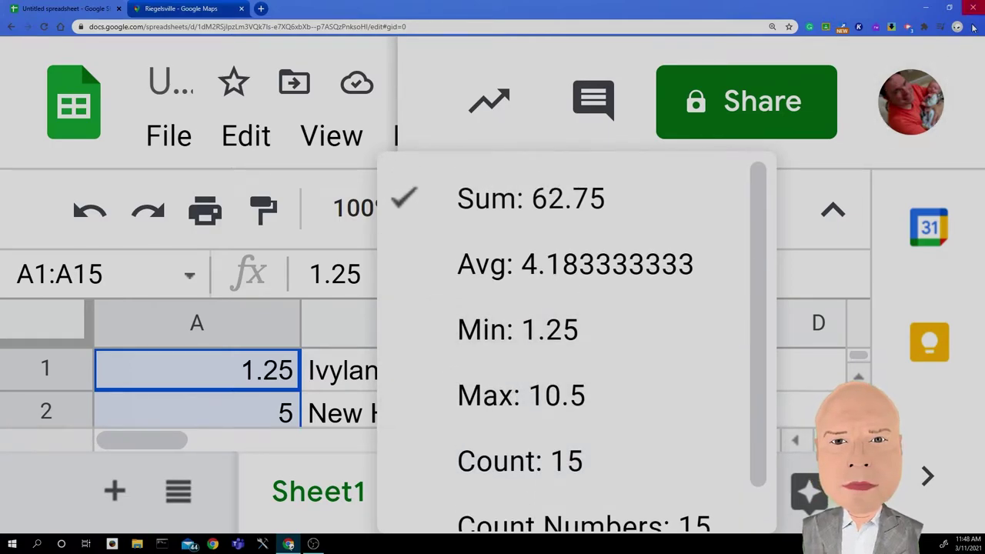
Step: Close the statistics list and select the distance values in column A for charting
{"action": "left_click", "coordinate": [513, 274]}
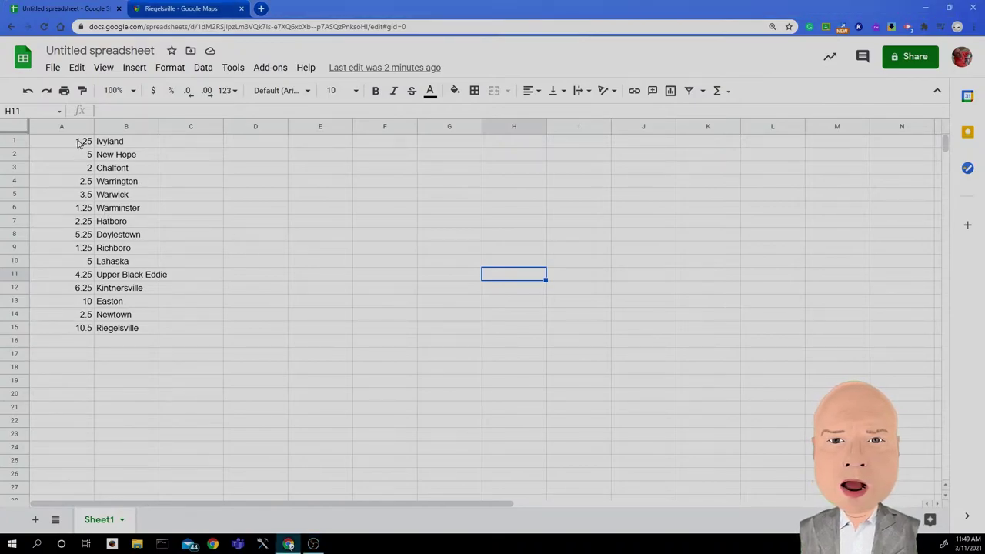
{"action": "left_click_drag", "start_coordinate": [81, 142], "coordinate": [79, 335]}
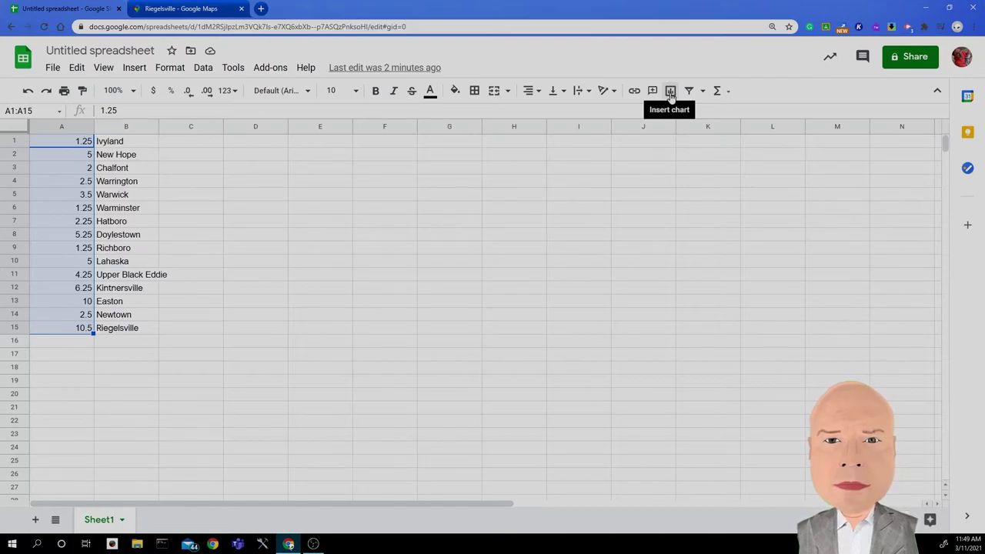
Step: Insert a chart from the column A values and browse the chart type list
{"action": "left_click", "coordinate": [671, 96]}
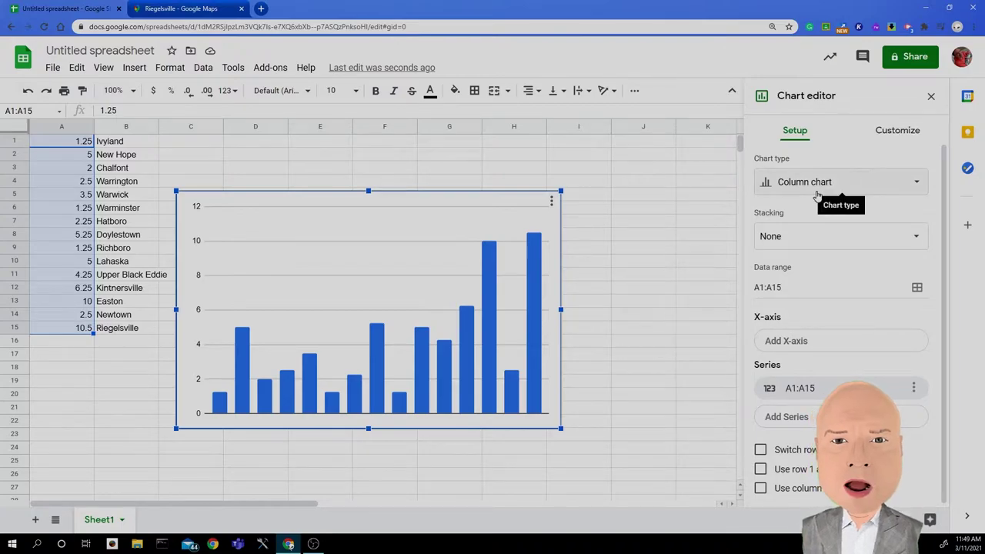
{"action": "left_click", "coordinate": [881, 183]}
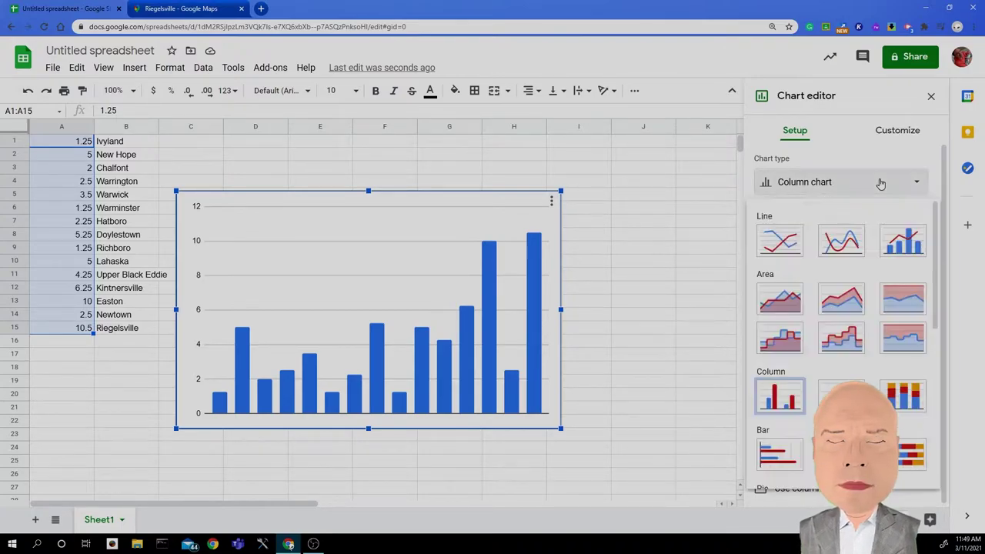
{"action": "scroll", "coordinate": [839, 239], "scroll_direction": "down", "scroll_amount": 3}
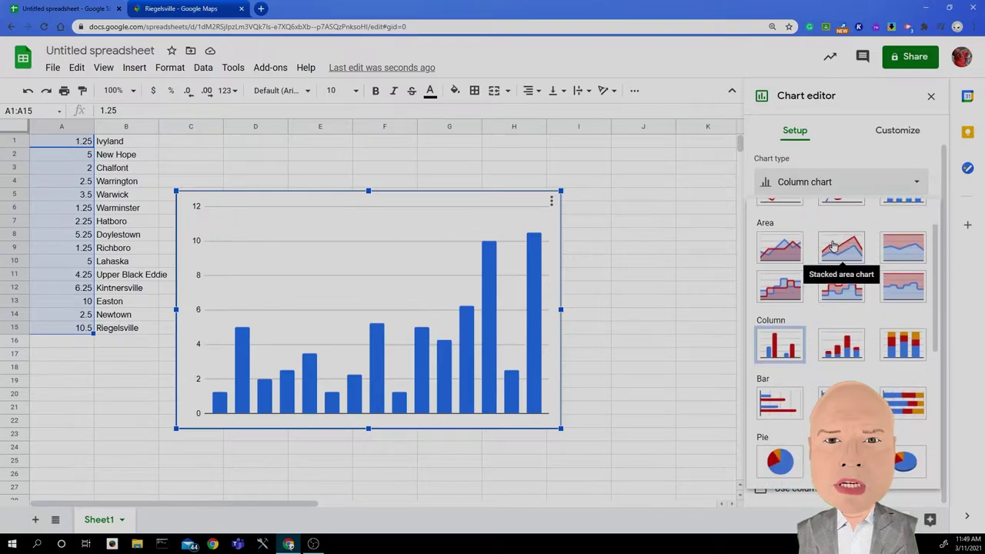
{"action": "scroll", "coordinate": [833, 245], "scroll_direction": "down", "scroll_amount": 4}
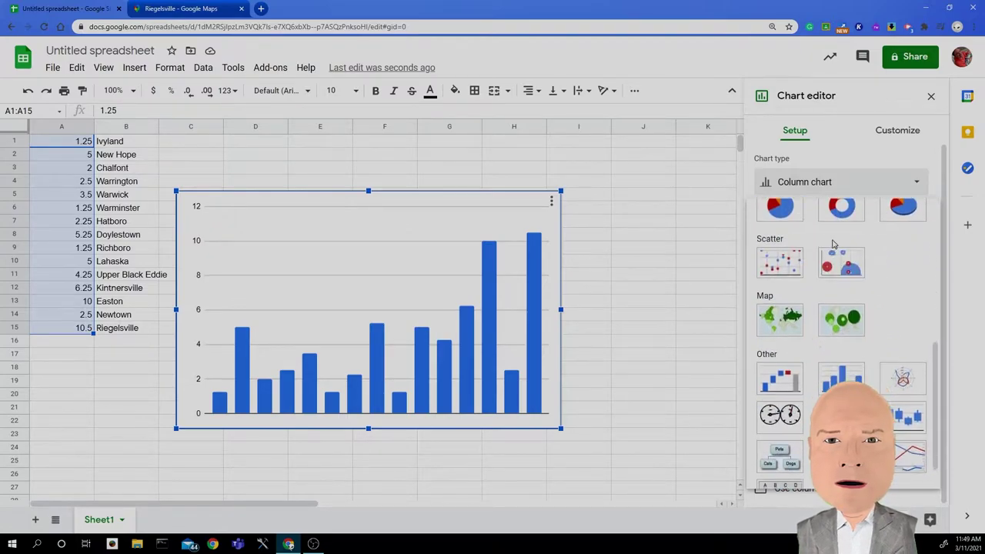
{"action": "scroll", "coordinate": [834, 243], "scroll_direction": "up", "scroll_amount": 7}
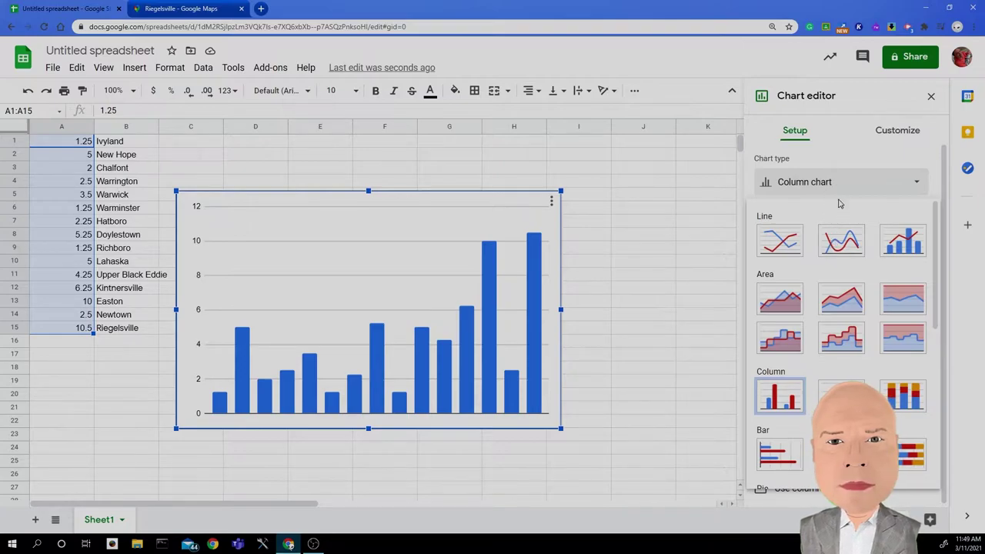
{"action": "scroll", "coordinate": [840, 202], "scroll_direction": "down", "scroll_amount": 2}
{"action": "scroll", "coordinate": [840, 203], "scroll_direction": "up", "scroll_amount": 2}
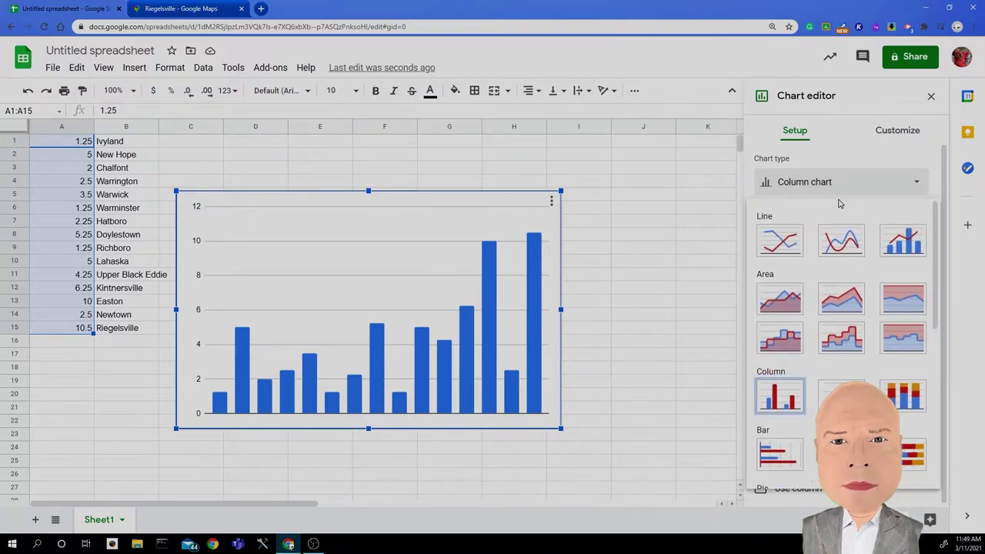
Step: Glance at the chart style settings, then change the chart type to Histogram
{"action": "left_click", "coordinate": [908, 137]}
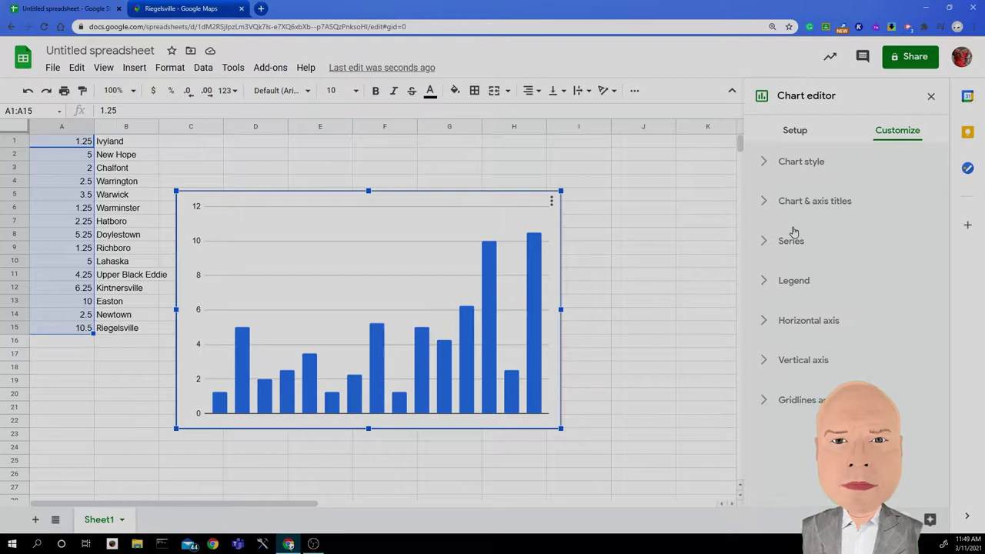
{"action": "left_click", "coordinate": [765, 162]}
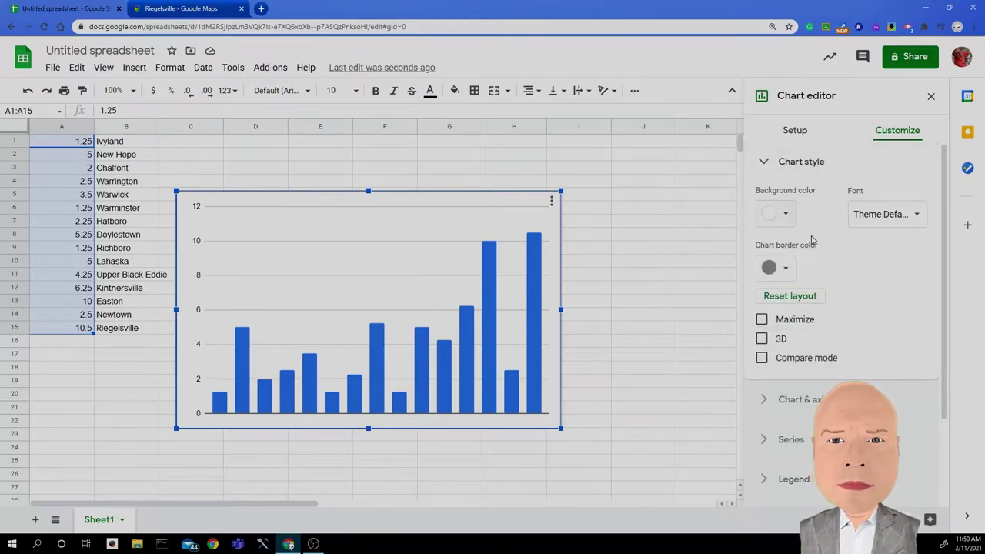
{"action": "left_click", "coordinate": [762, 164]}
{"action": "left_click", "coordinate": [783, 138]}
{"action": "left_click", "coordinate": [801, 183]}
{"action": "scroll", "coordinate": [823, 218], "scroll_direction": "down", "scroll_amount": 2}
{"action": "scroll", "coordinate": [823, 218], "scroll_direction": "up", "scroll_amount": 2}
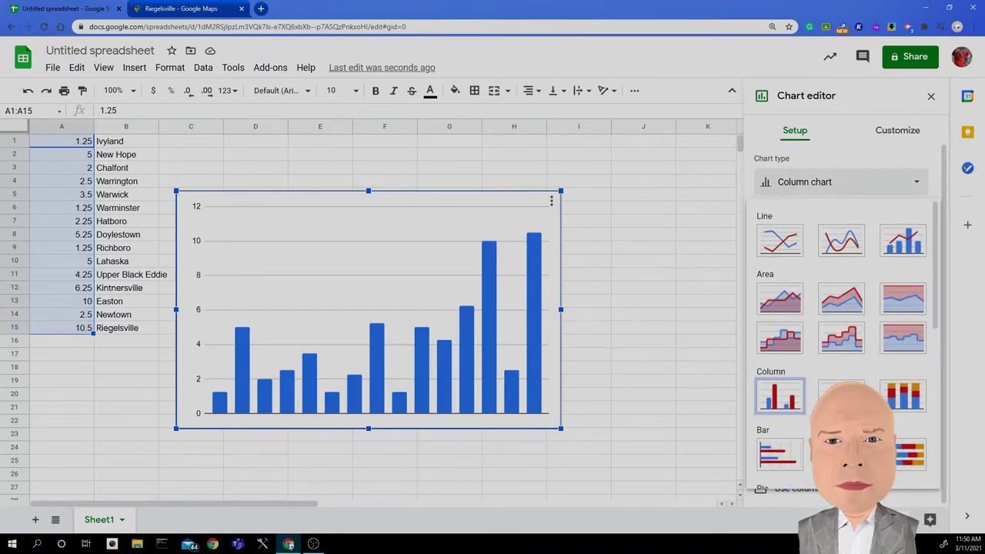
{"action": "key", "text": "Escape"}
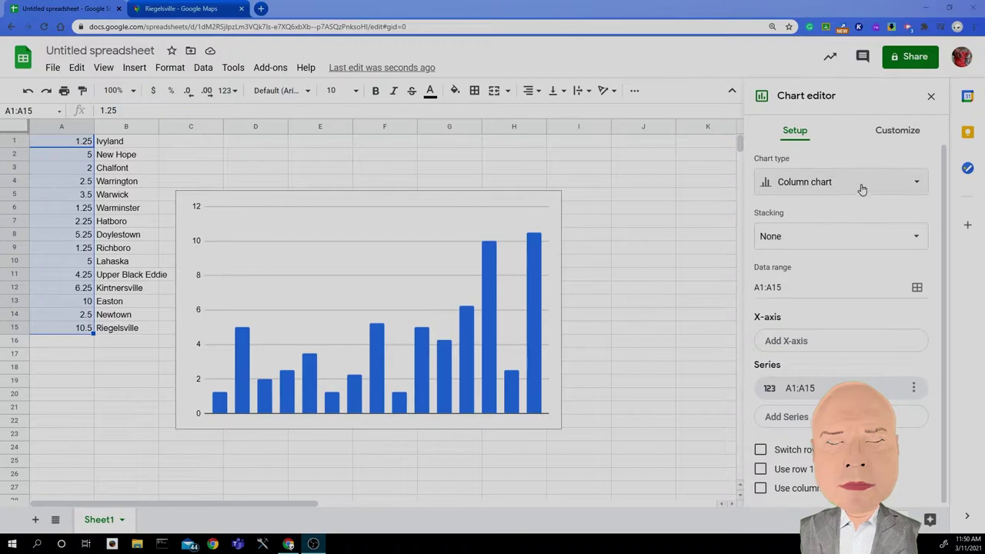
{"action": "left_click", "coordinate": [863, 183]}
{"action": "scroll", "coordinate": [874, 339], "scroll_direction": "down", "scroll_amount": 5}
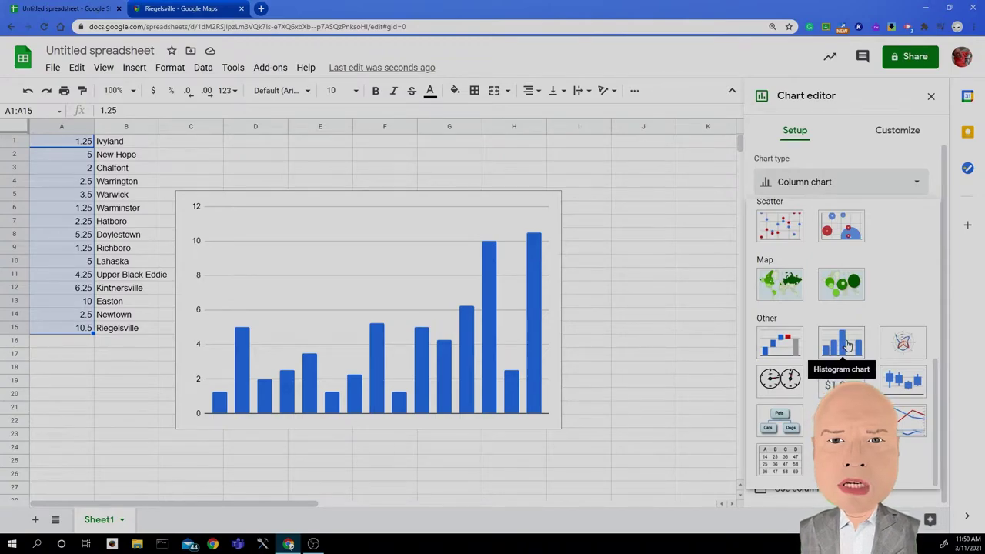
{"action": "left_click", "coordinate": [847, 346]}
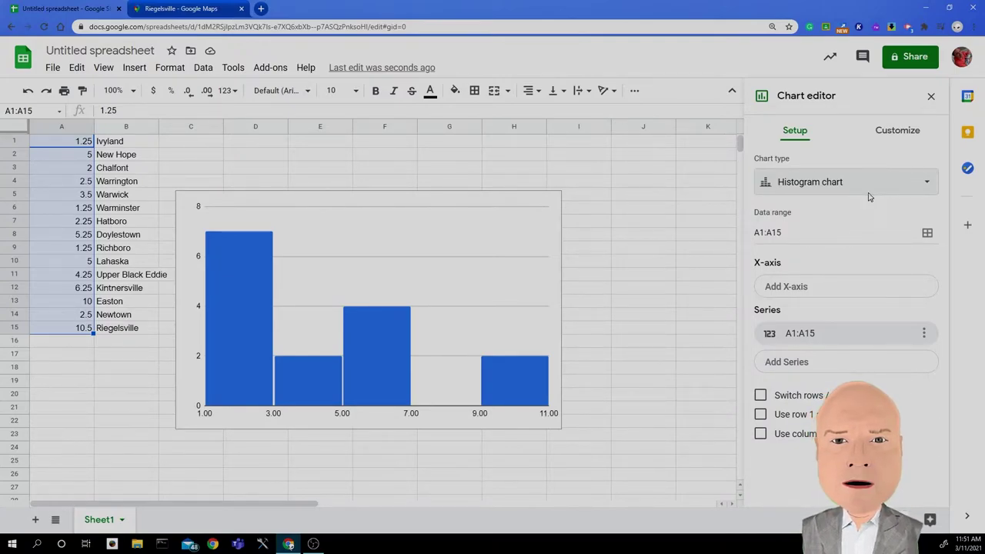
Step: Switch the chart editor to the Customize tab for the histogram
{"action": "left_click", "coordinate": [894, 136]}
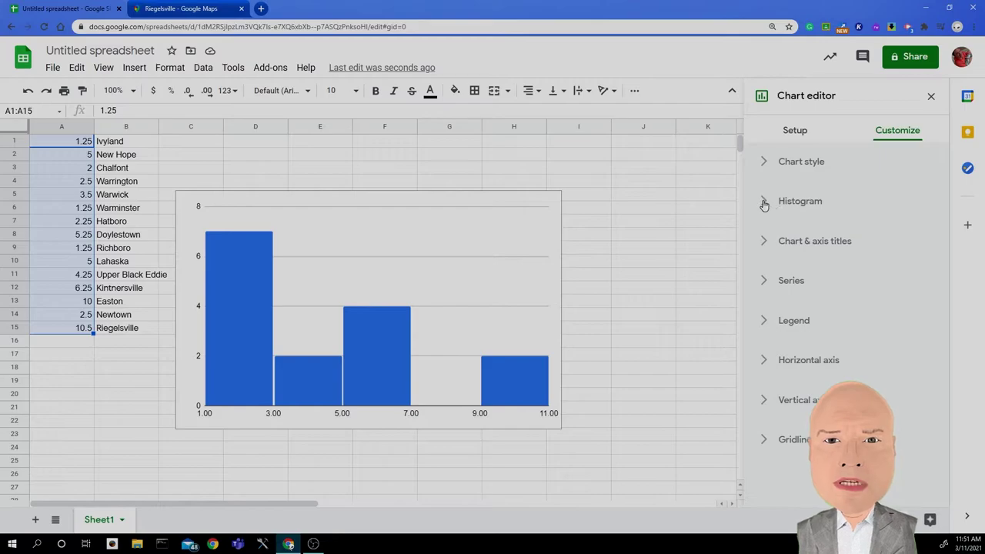
Step: In the Histogram settings, turn on item dividers and set the bucket size to 0.25
{"action": "left_click", "coordinate": [765, 204]}
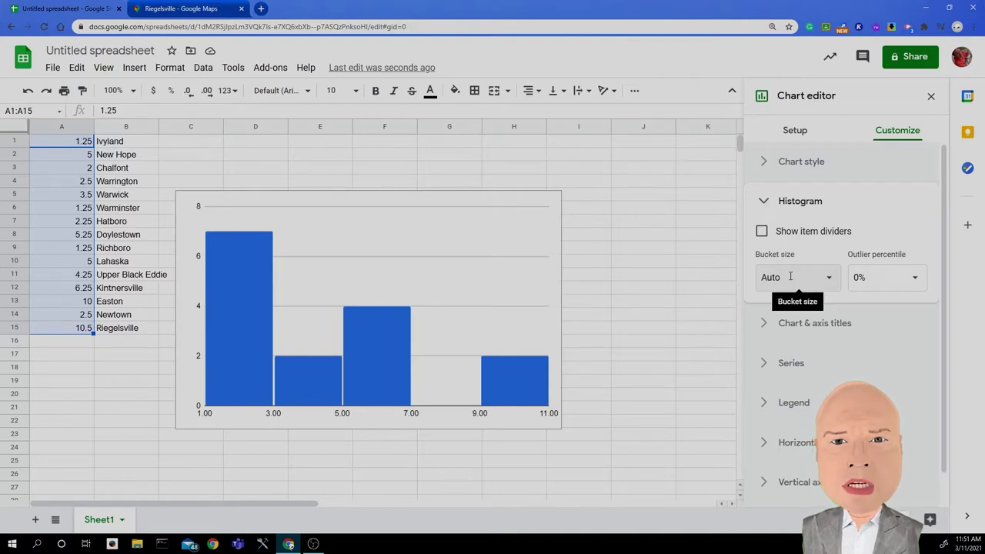
{"action": "left_click", "coordinate": [790, 276]}
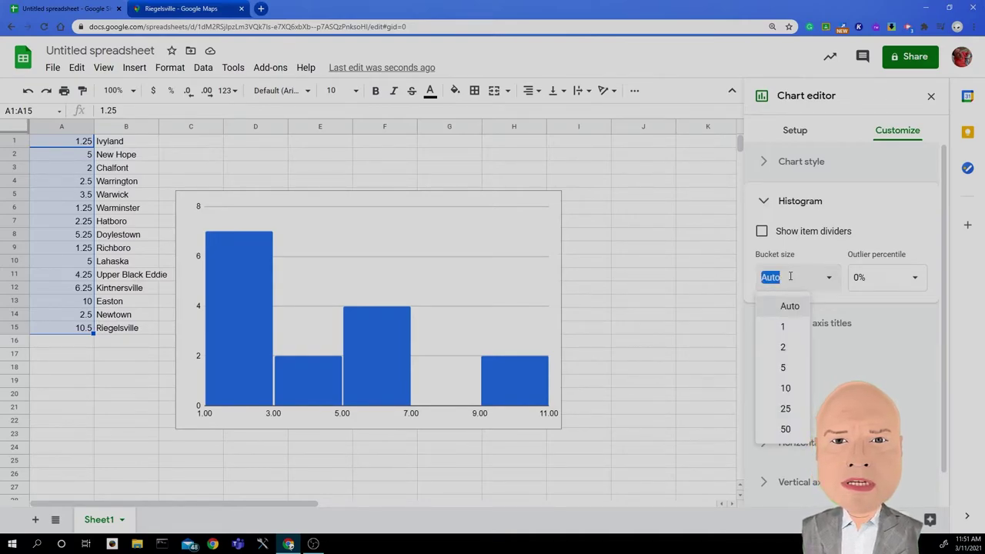
{"action": "key", "text": "BackSpace"}
{"action": "type", "text": ".25"}
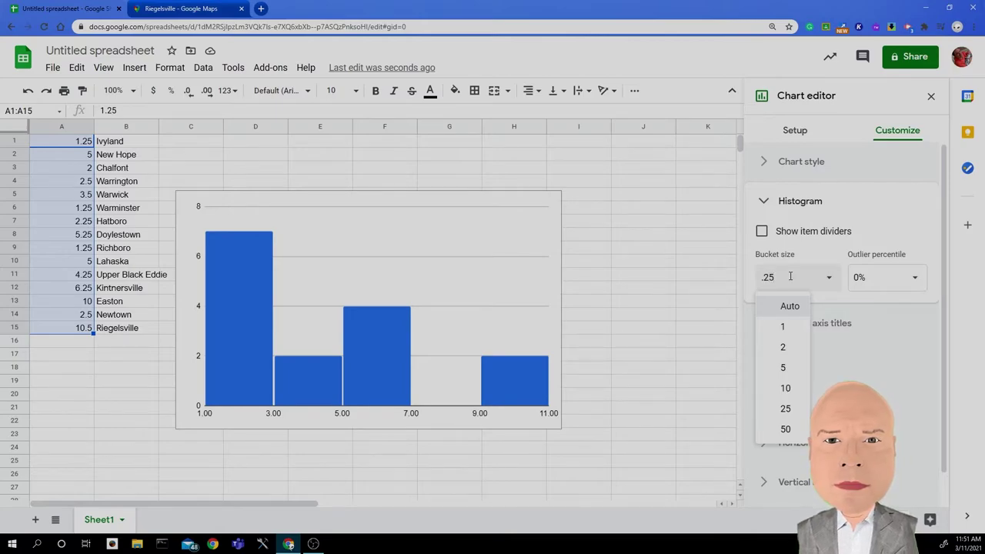
{"action": "key", "text": "Return"}
{"action": "left_click", "coordinate": [762, 231]}
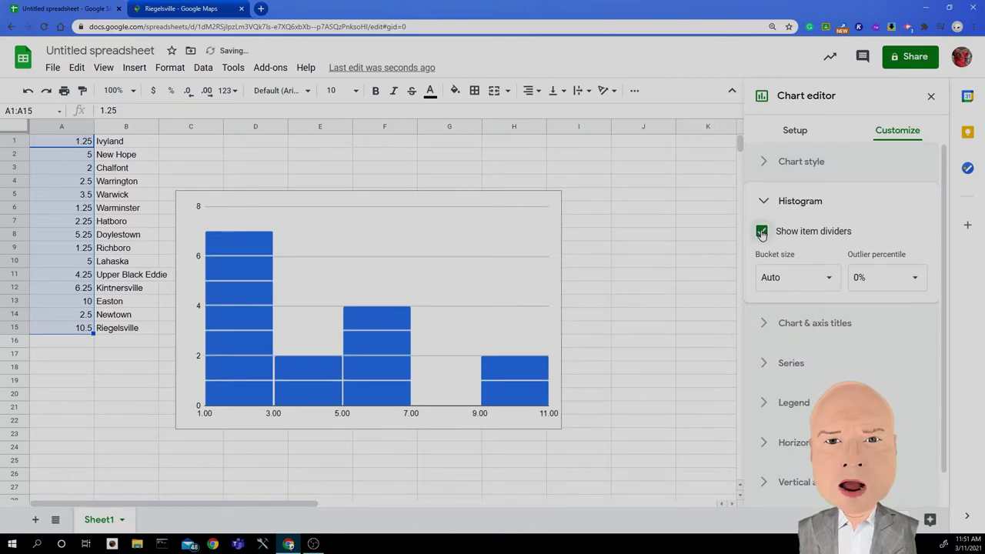
{"action": "left_click", "coordinate": [799, 276]}
{"action": "type", "text": ".25"}
{"action": "key", "text": "Return"}
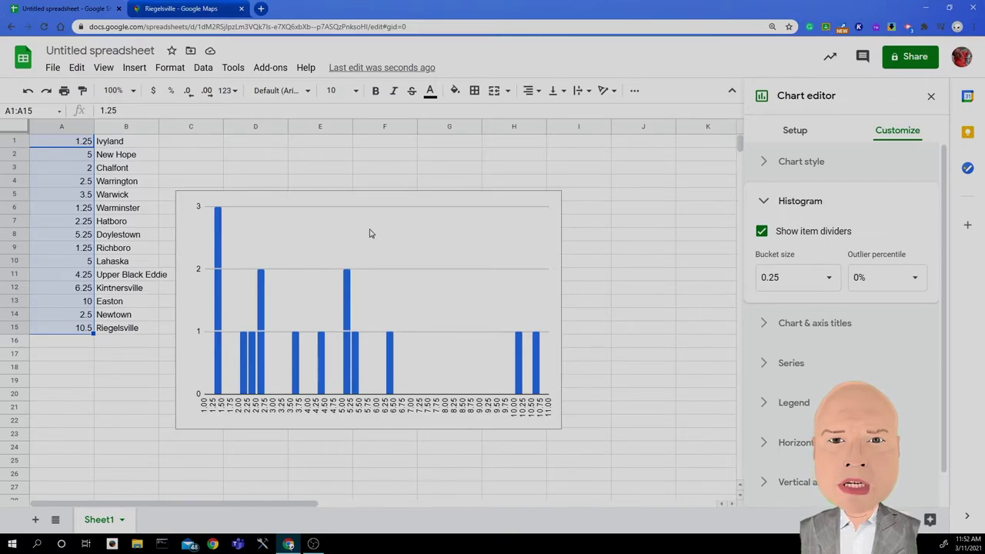
Step: Move the histogram right over columns E to J and close the chart editor
{"action": "left_click", "coordinate": [438, 239]}
{"action": "left_click_drag", "start_coordinate": [439, 239], "coordinate": [554, 189]}
{"action": "left_click", "coordinate": [218, 291]}
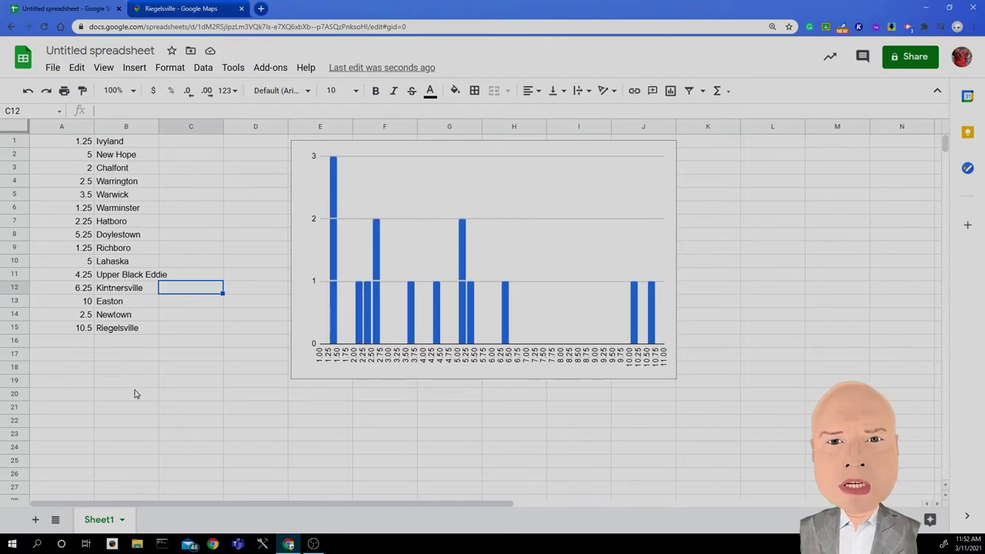
Step: Widen column B to fit the town names and select the table A1:B15
{"action": "left_click", "coordinate": [152, 368]}
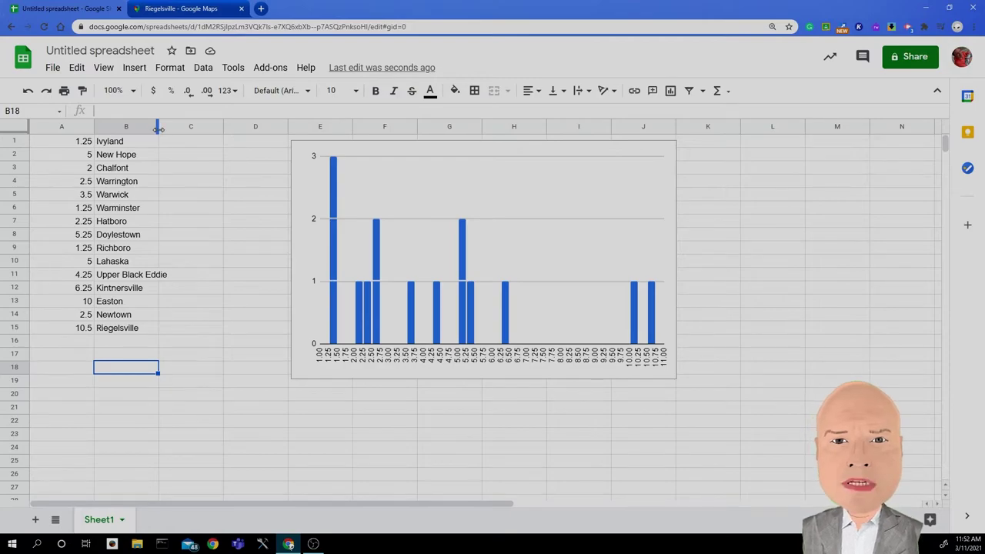
{"action": "left_click_drag", "start_coordinate": [158, 130], "coordinate": [170, 128]}
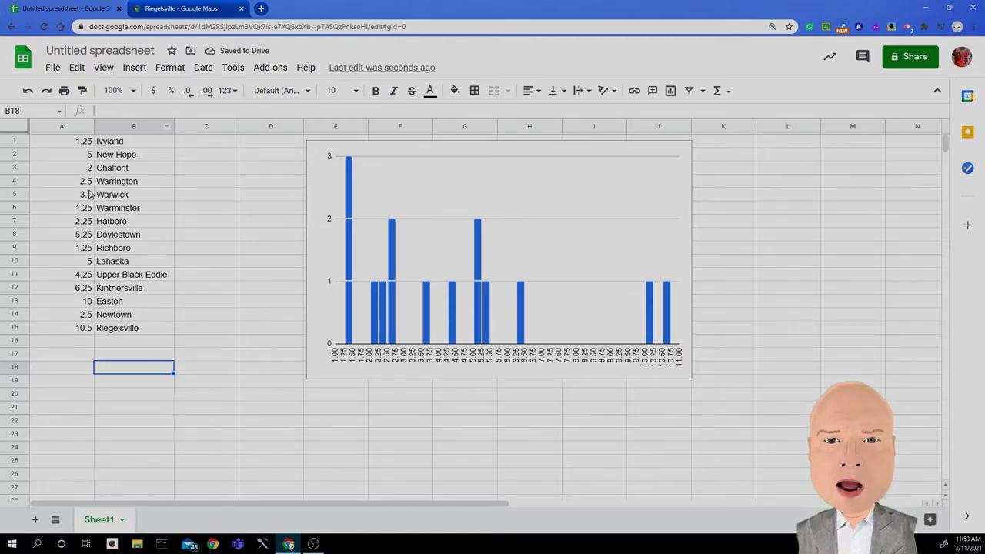
{"action": "left_click", "coordinate": [75, 144]}
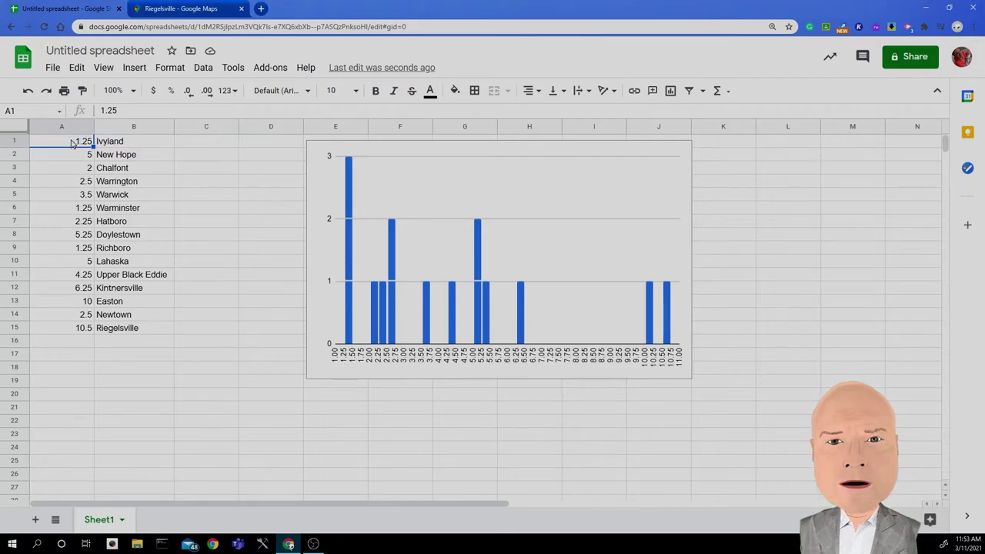
{"action": "left_click_drag", "start_coordinate": [72, 144], "coordinate": [114, 331]}
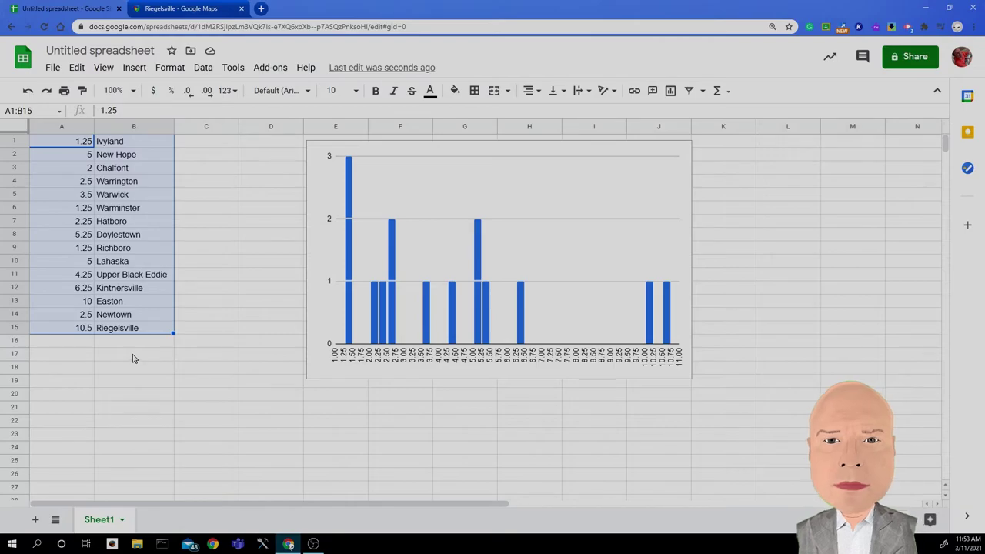
Step: Sort the sheet by column A, A→Z, so rows run from 1.25 Ivyland to 10.5 Riegelsville
{"action": "left_click", "coordinate": [201, 68]}
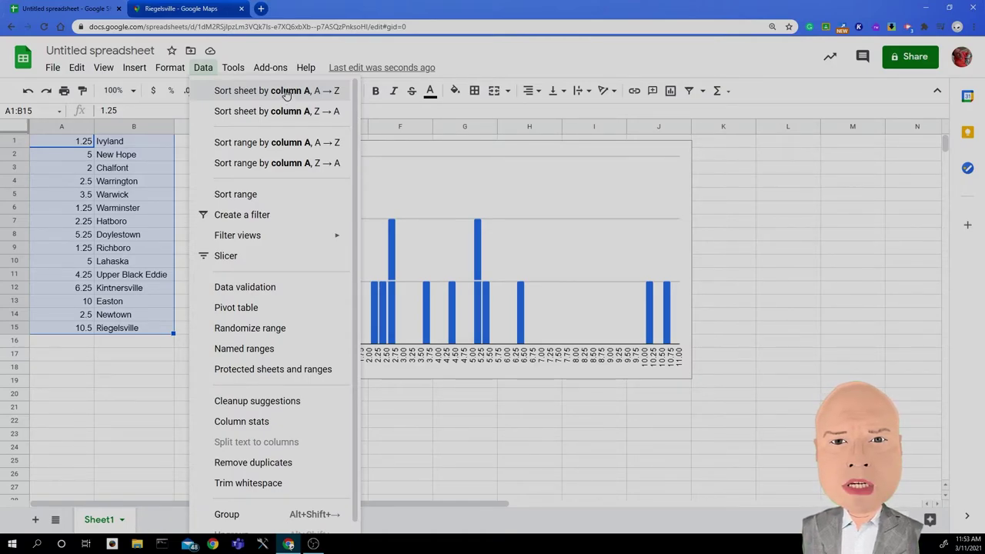
{"action": "left_click", "coordinate": [286, 94]}
{"action": "left_click", "coordinate": [231, 173]}
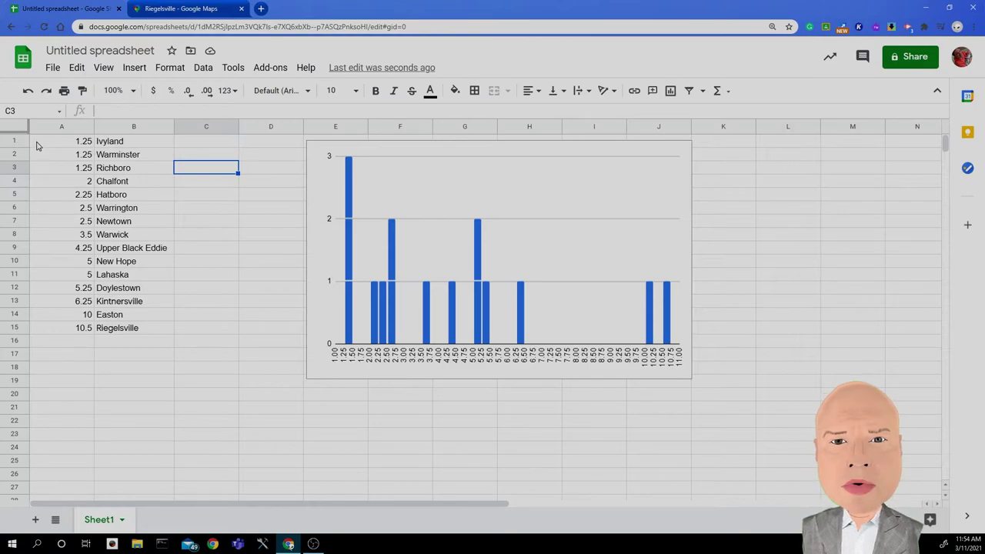
{"action": "left_click_drag", "start_coordinate": [36, 143], "coordinate": [72, 328]}
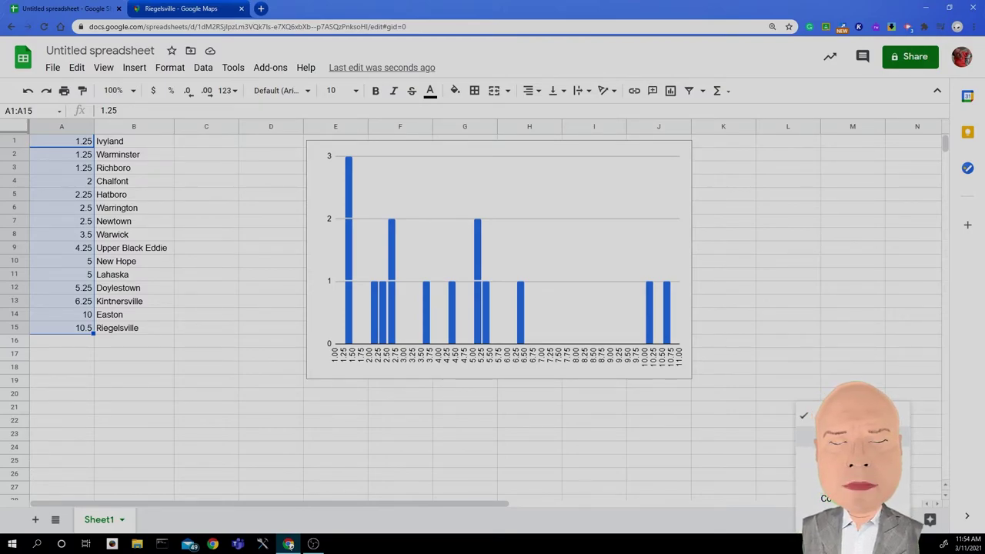
{"action": "left_click", "coordinate": [717, 463]}
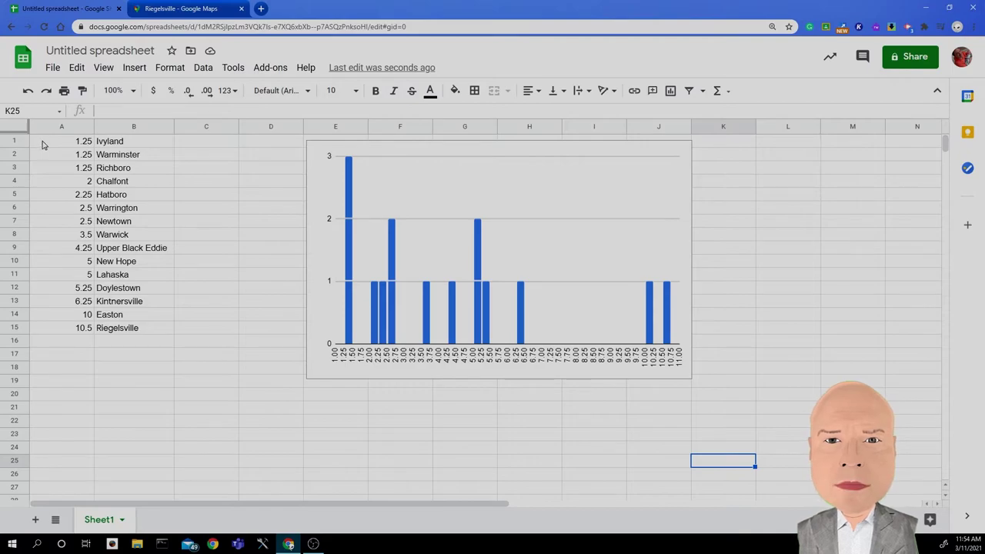
{"action": "left_click_drag", "start_coordinate": [43, 144], "coordinate": [67, 238]}
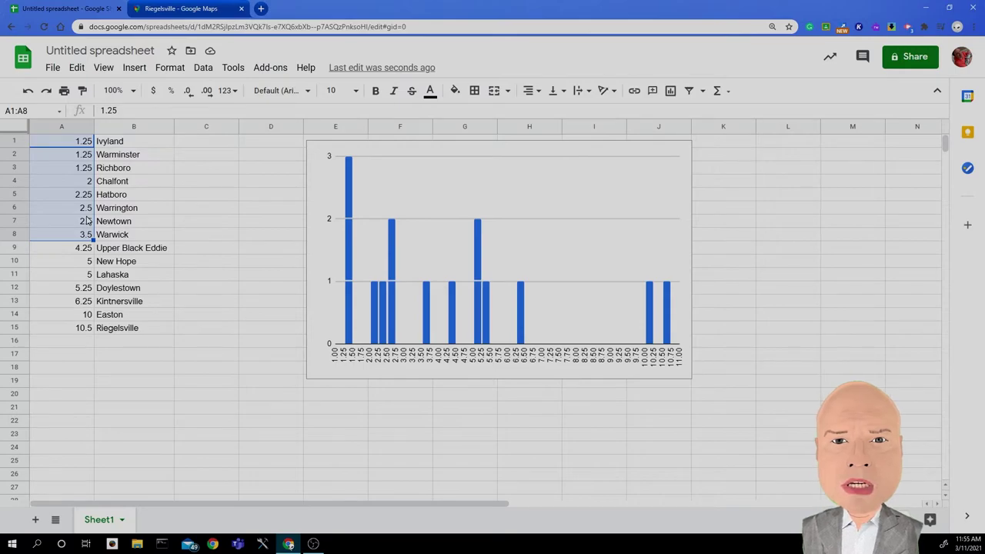
{"action": "left_click", "coordinate": [673, 454]}
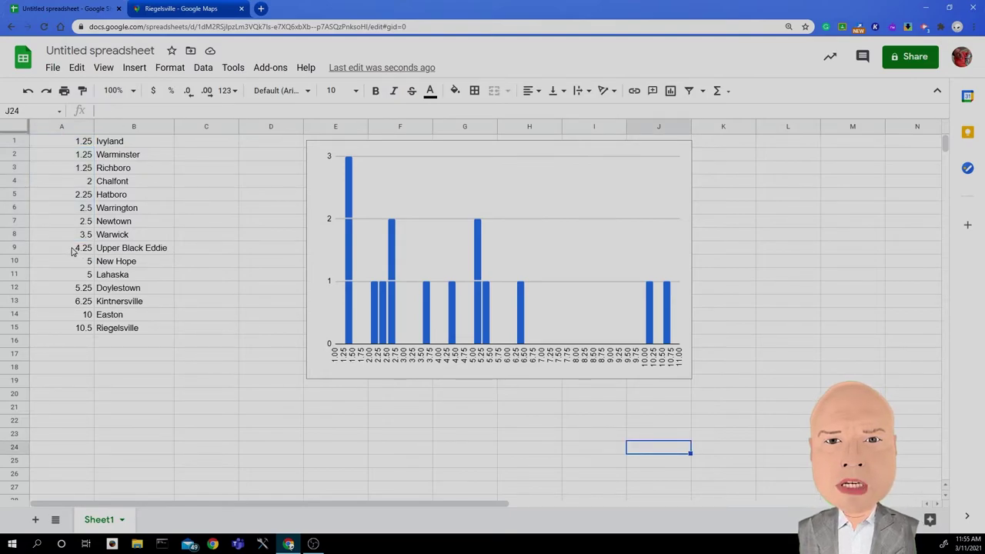
{"action": "left_click_drag", "start_coordinate": [72, 251], "coordinate": [81, 291]}
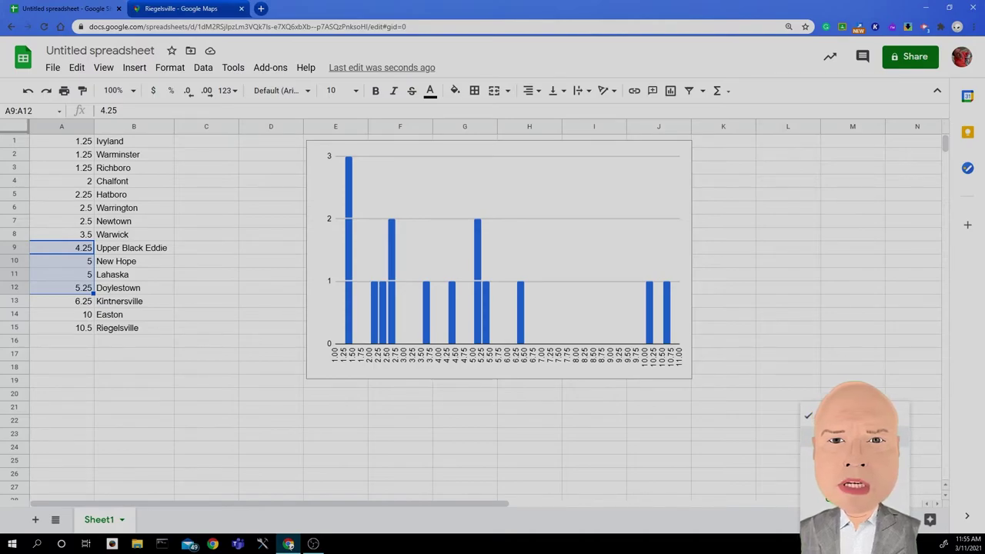
{"action": "left_click", "coordinate": [703, 464]}
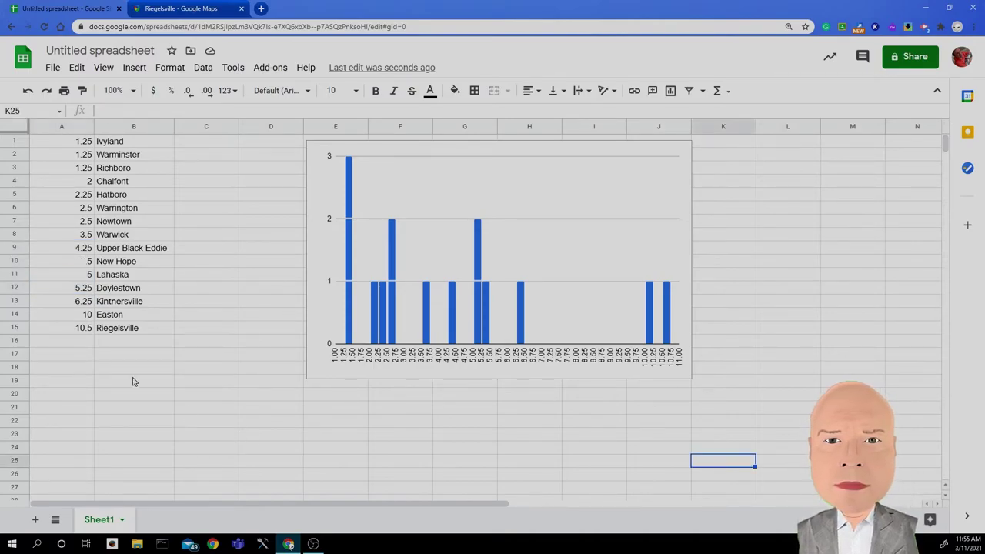
{"action": "left_click_drag", "start_coordinate": [82, 304], "coordinate": [83, 329]}
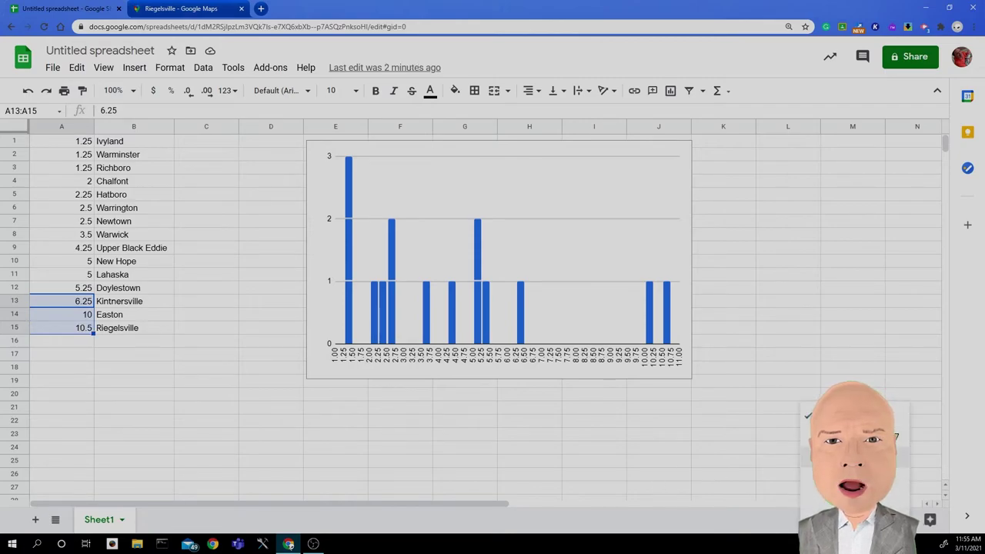
{"action": "left_click", "coordinate": [712, 463]}
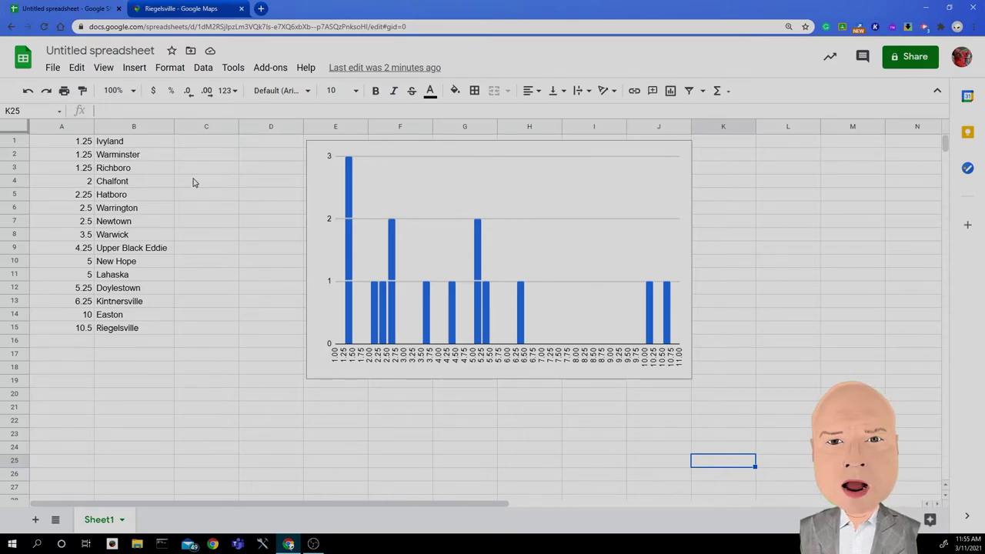
Step: Enter =SUM(A1:A15) in cell C1 to show the column A total of 62.75
{"action": "left_click", "coordinate": [206, 144]}
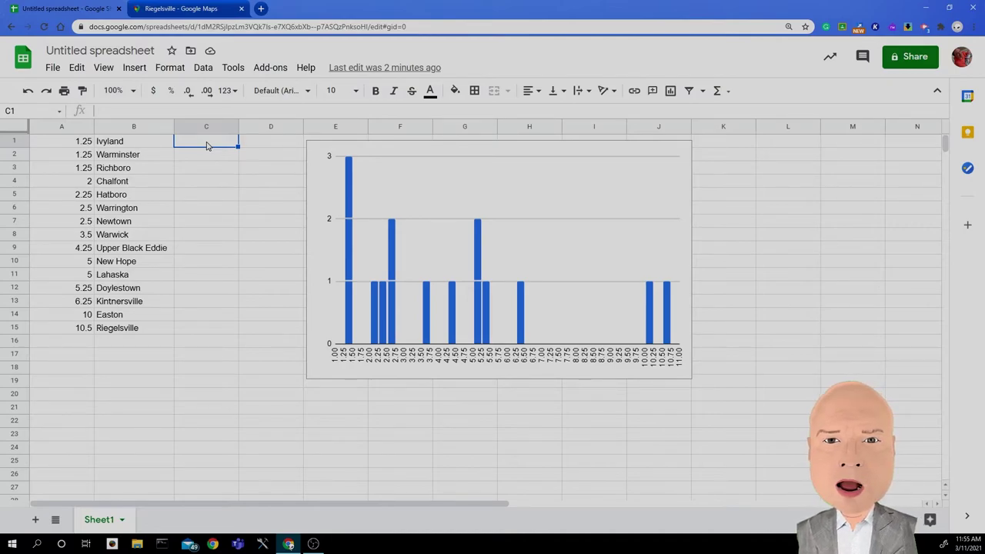
{"action": "type", "text": "="}
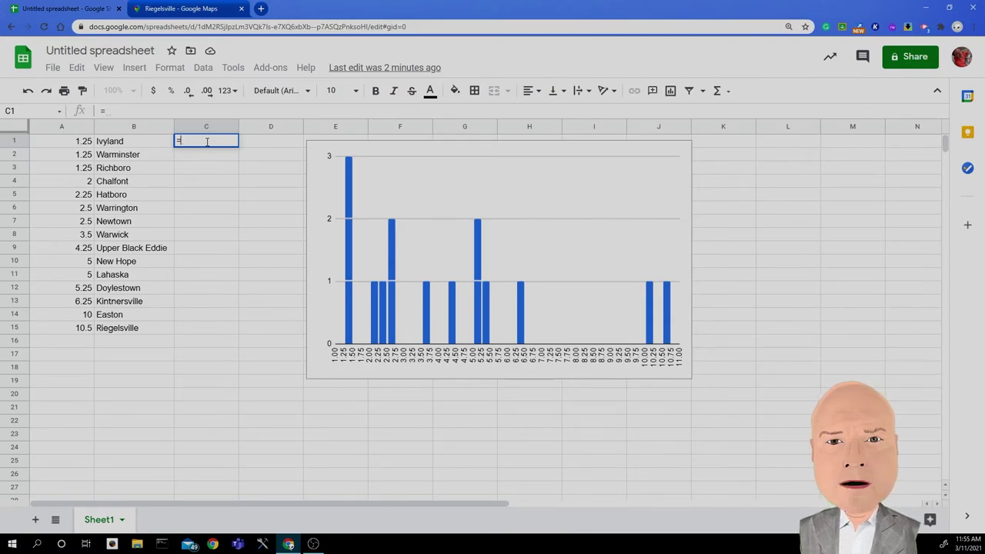
{"action": "type", "text": "sum"}
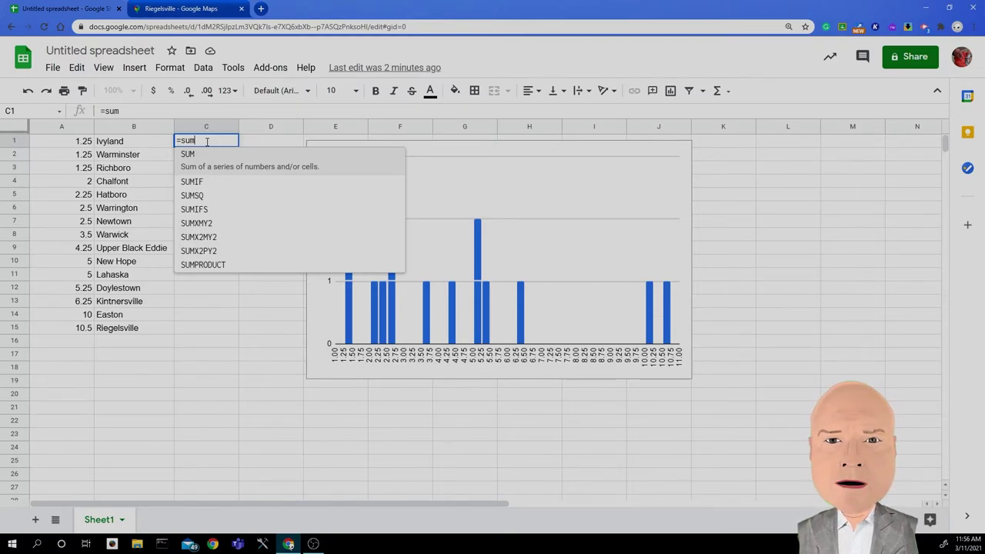
{"action": "type", "text": "("}
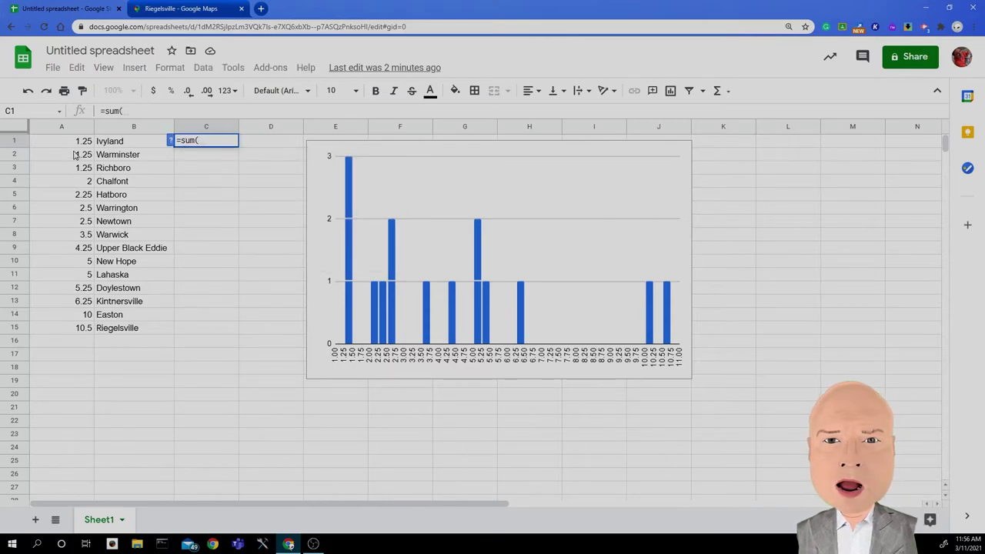
{"action": "left_click_drag", "start_coordinate": [75, 142], "coordinate": [75, 331]}
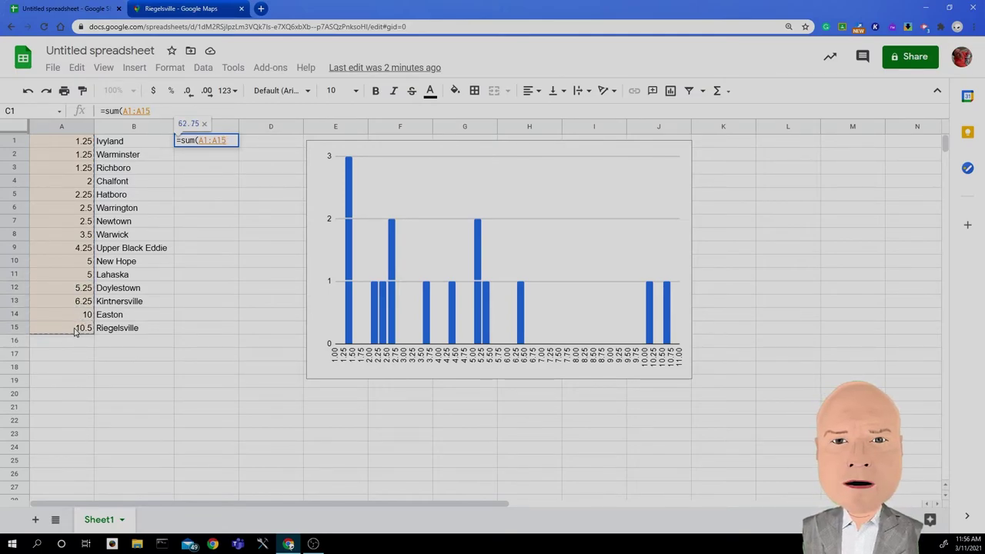
{"action": "type", "text": ")"}
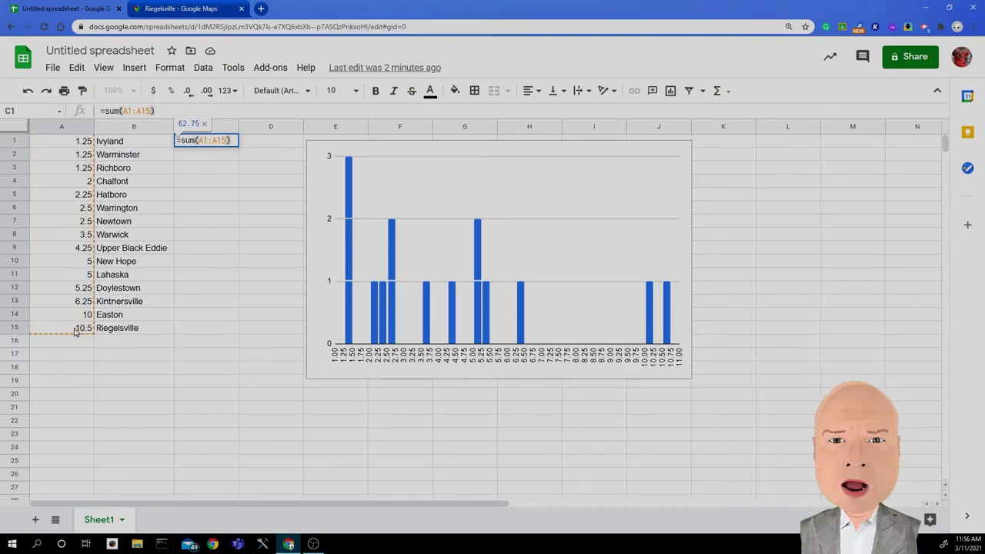
{"action": "key", "text": "Return"}
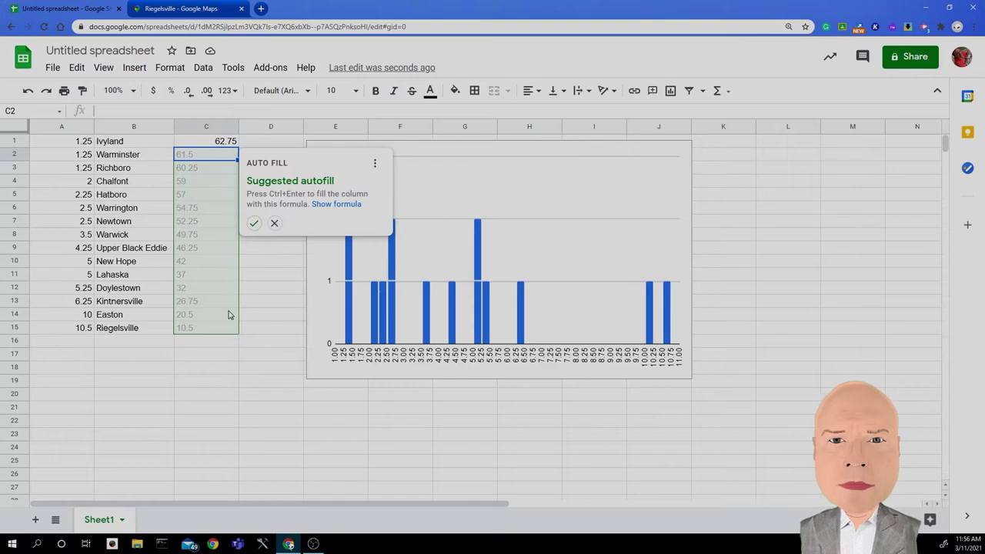
Step: Dismiss the suggested autofill and type the label 'Sum' in cell D1
{"action": "left_click", "coordinate": [274, 224]}
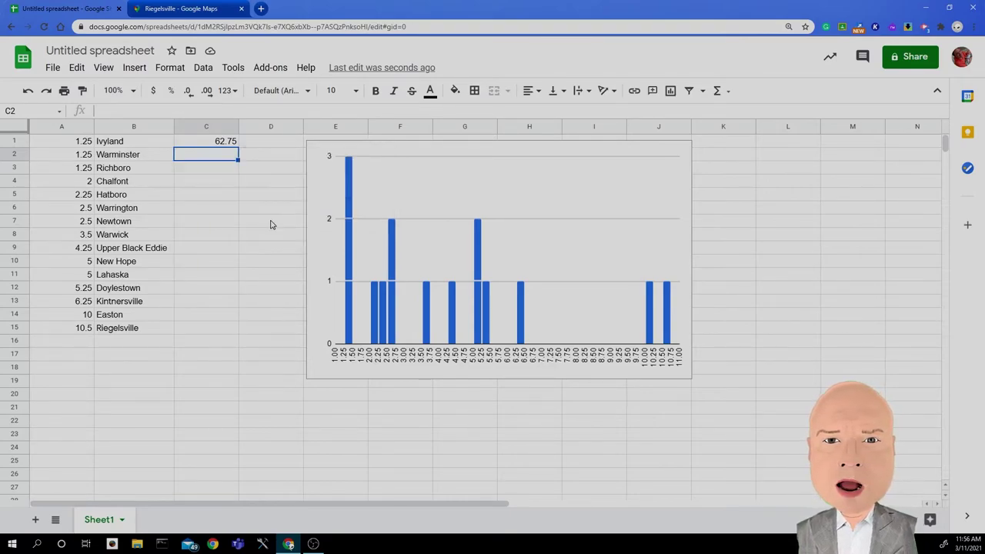
{"action": "left_click", "coordinate": [260, 149]}
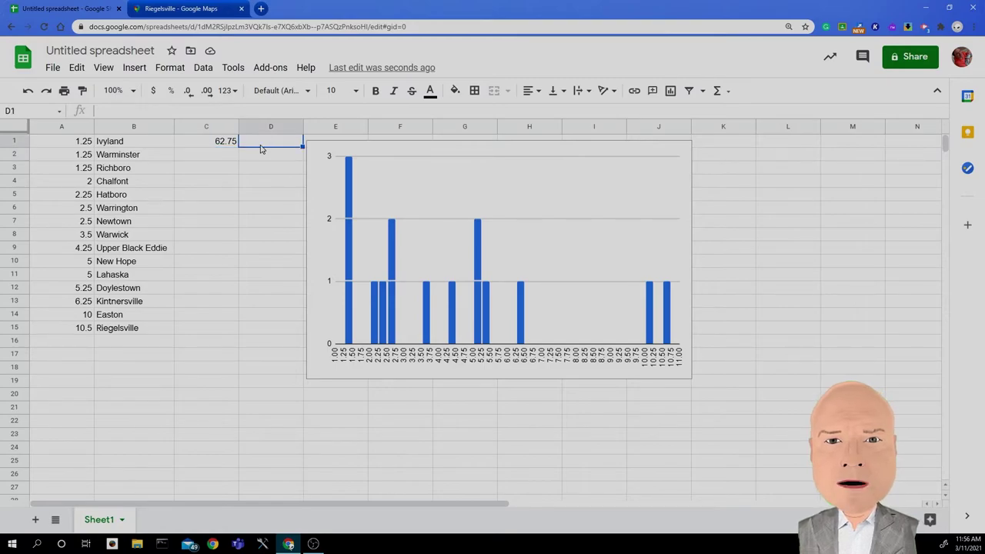
{"action": "type", "text": "Sum"}
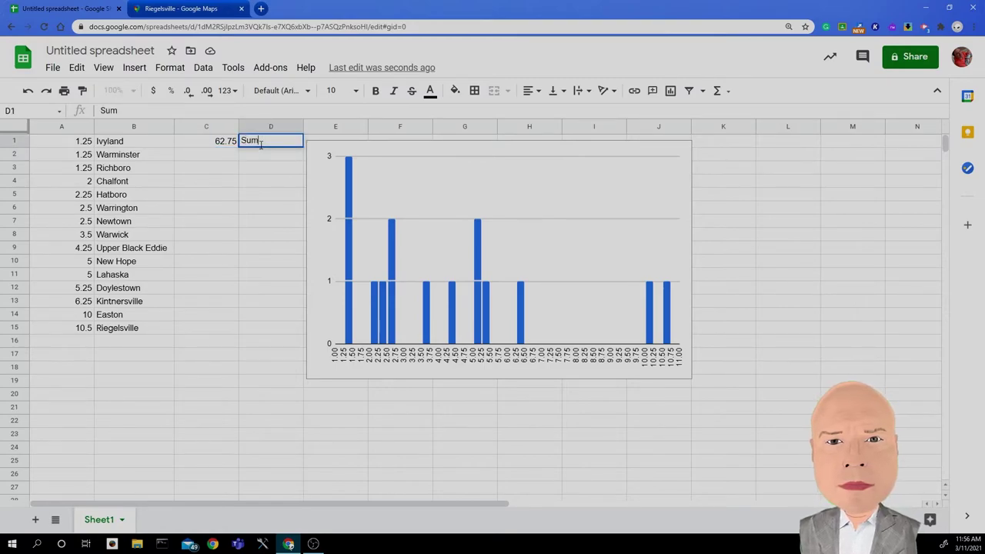
{"action": "key", "text": "Return"}
{"action": "left_click", "coordinate": [230, 158]}
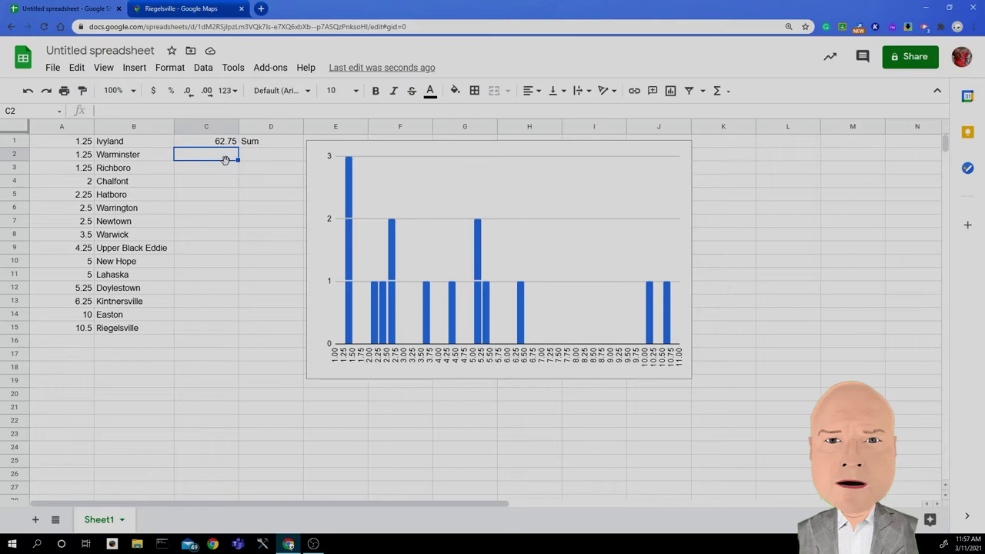
Step: Enter =C1/15 in C2 for the average 4.183333333 and label D2 'Average'
{"action": "type", "text": "="}
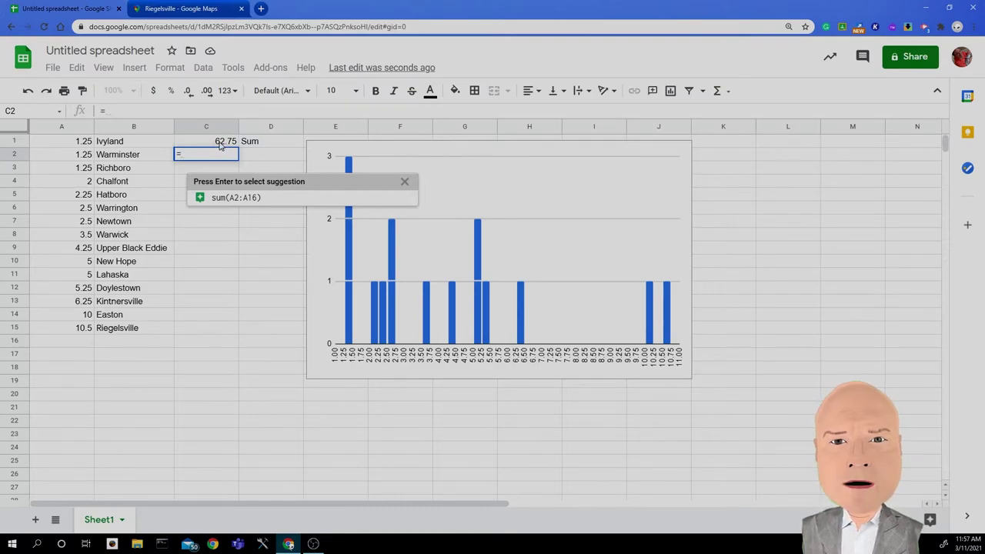
{"action": "left_click", "coordinate": [220, 145]}
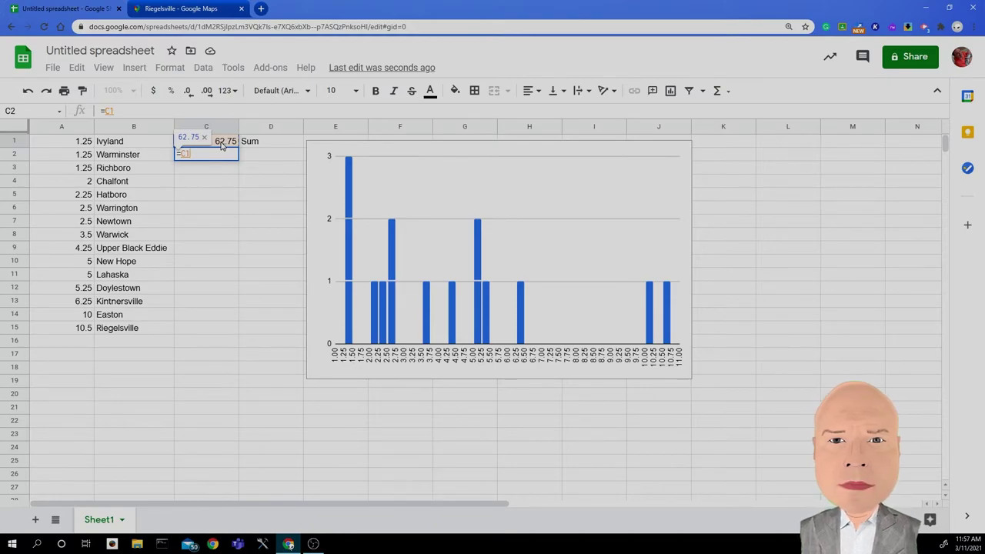
{"action": "type", "text": "/15"}
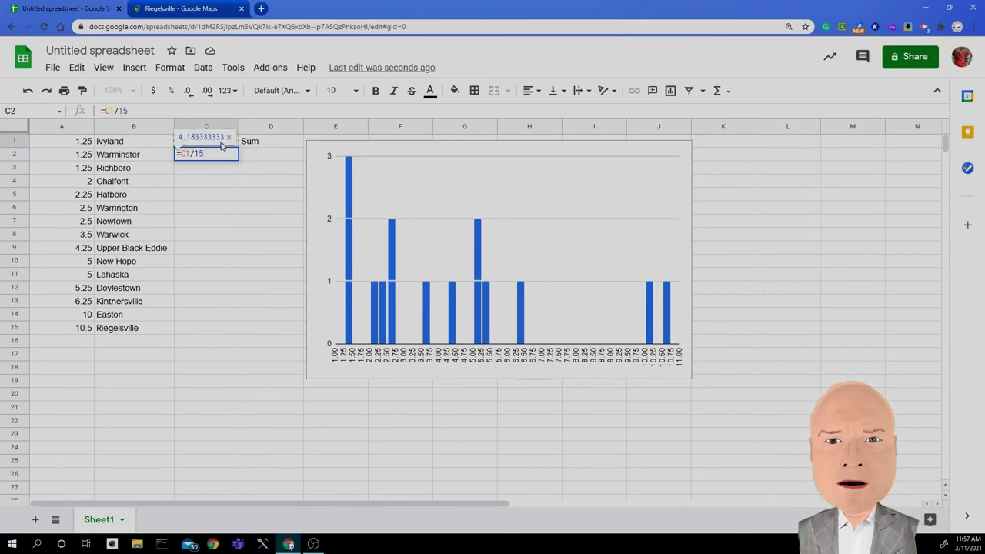
{"action": "key", "text": "Return"}
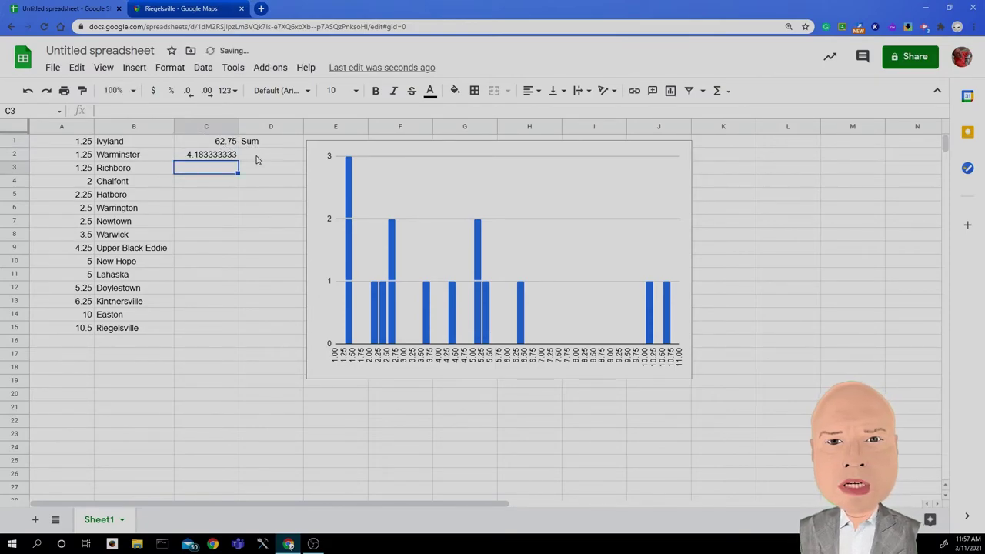
{"action": "left_click", "coordinate": [257, 157]}
{"action": "type", "text": "Average"}
{"action": "key", "text": "Return"}
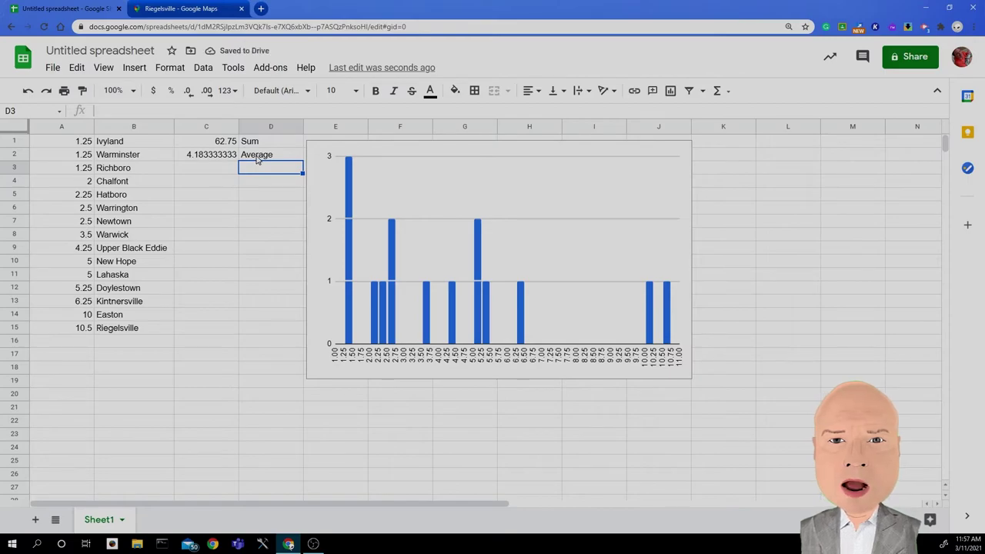
{"action": "left_click", "coordinate": [223, 170]}
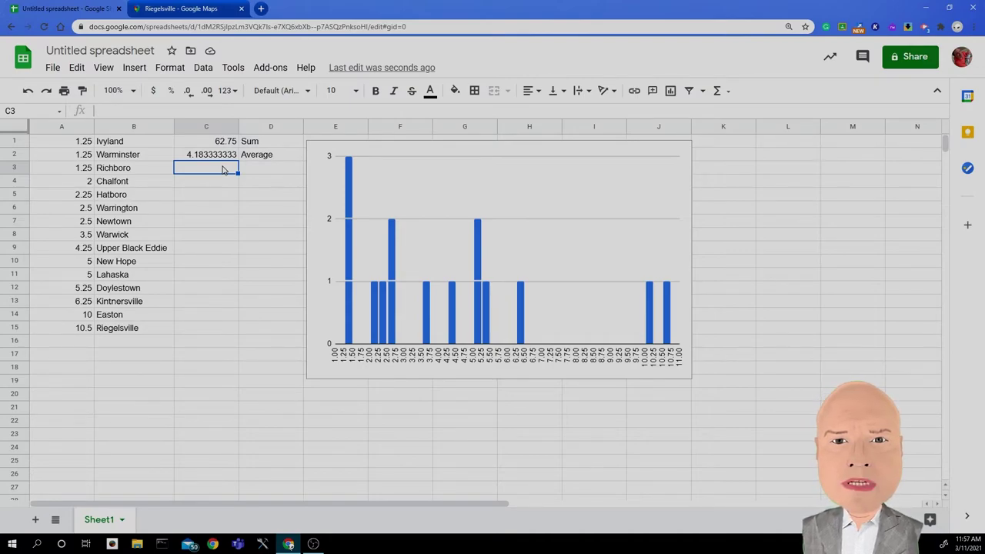
Step: Enter =MIN(A1:A15) in C3, giving 1.25, and label D3 'Min'
{"action": "type", "text": "="}
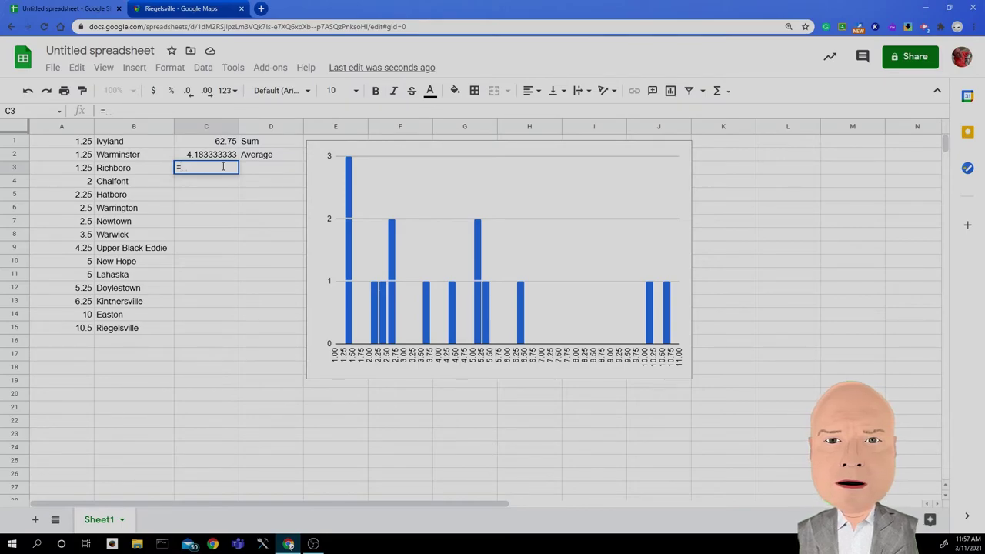
{"action": "type", "text": "m"}
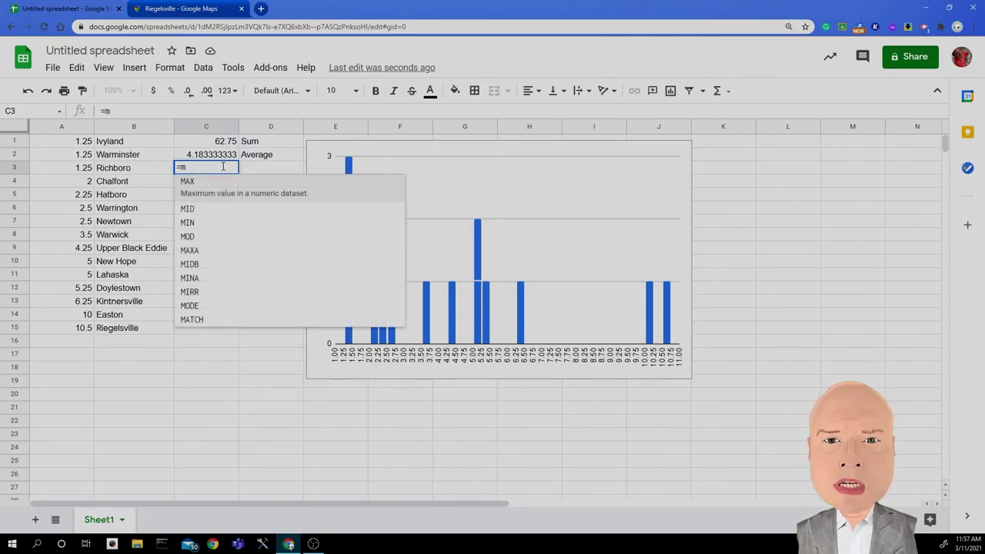
{"action": "left_click", "coordinate": [198, 223]}
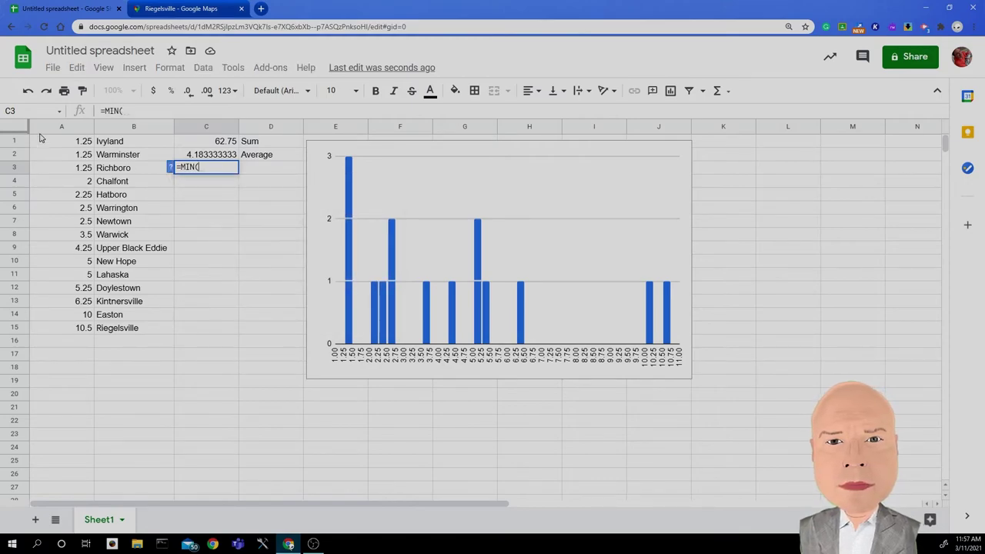
{"action": "left_click_drag", "start_coordinate": [60, 146], "coordinate": [63, 328]}
{"action": "type", "text": ")"}
{"action": "key", "text": "Return"}
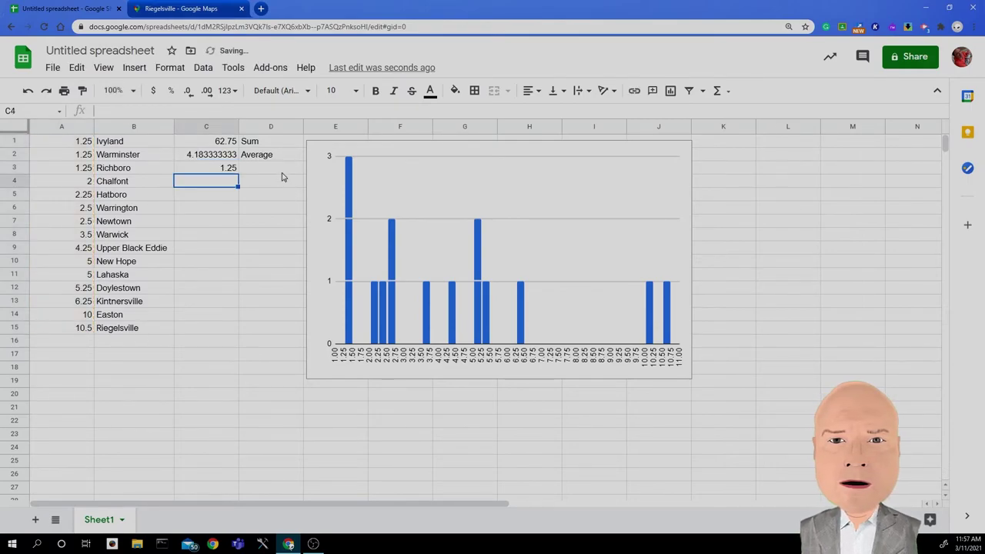
{"action": "left_click", "coordinate": [282, 173]}
{"action": "type", "text": "Min"}
{"action": "key", "text": "Return"}
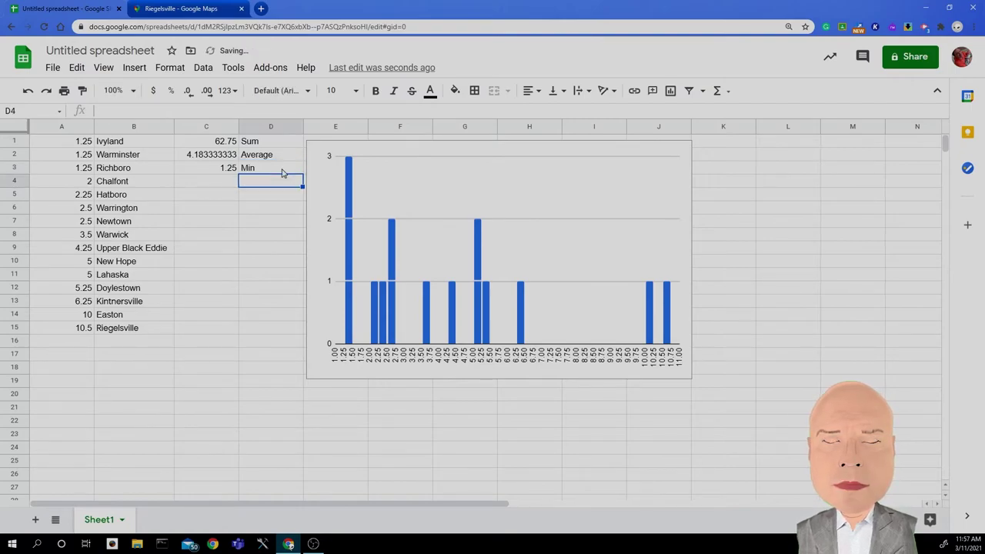
Step: Enter =MAX(A1:A15) in C4, giving 10.5, and label D4 'Max'
{"action": "left_click", "coordinate": [212, 181]}
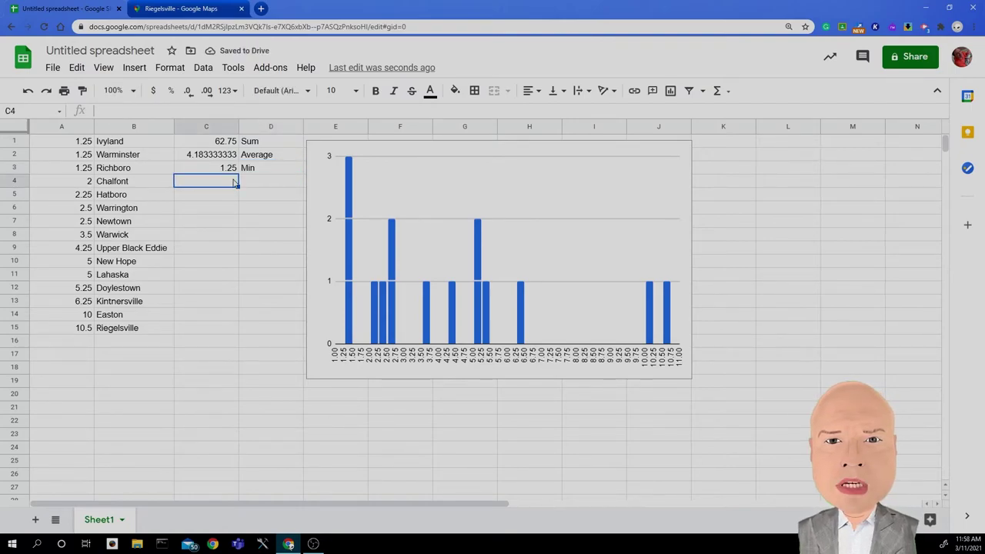
{"action": "type", "text": "=ma"}
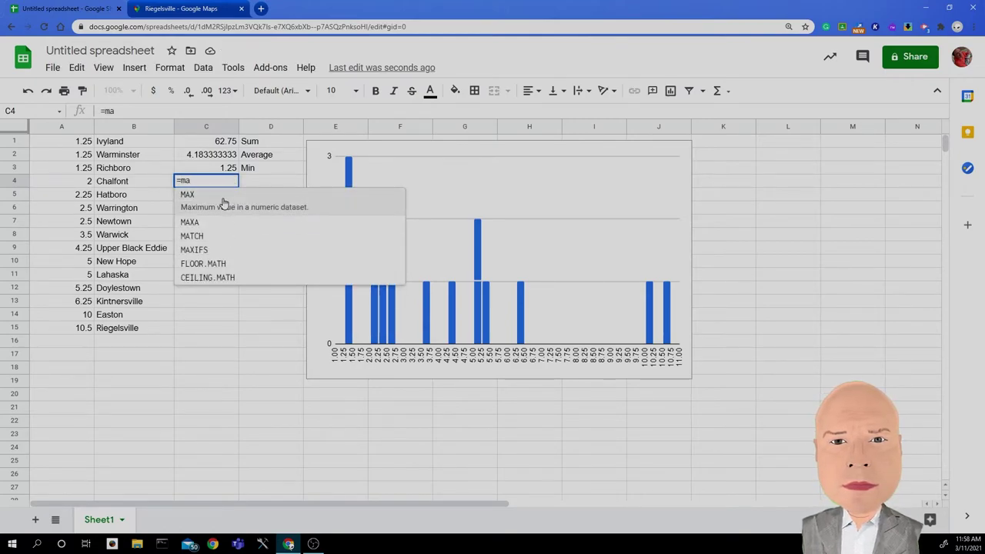
{"action": "left_click", "coordinate": [222, 202]}
{"action": "left_click_drag", "start_coordinate": [83, 145], "coordinate": [74, 329]}
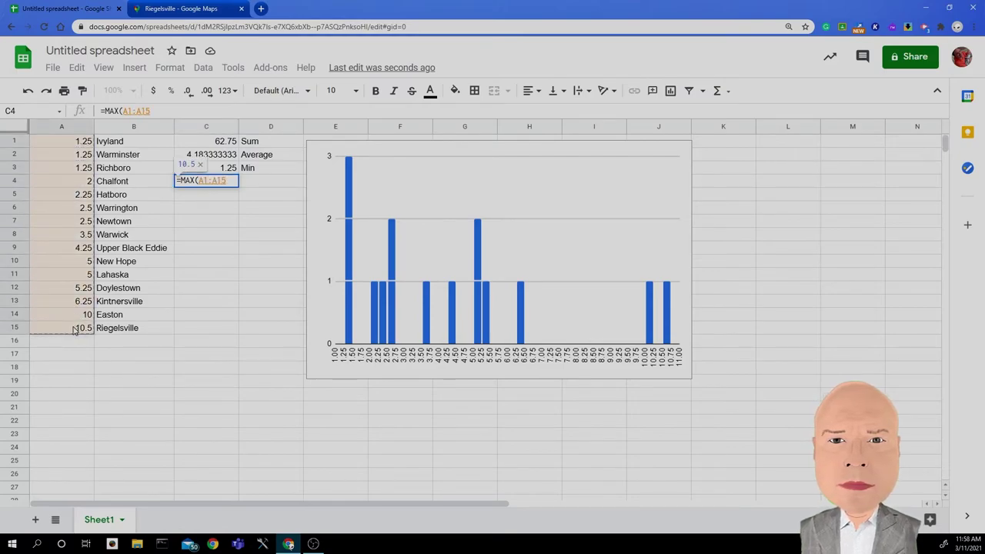
{"action": "type", "text": ")"}
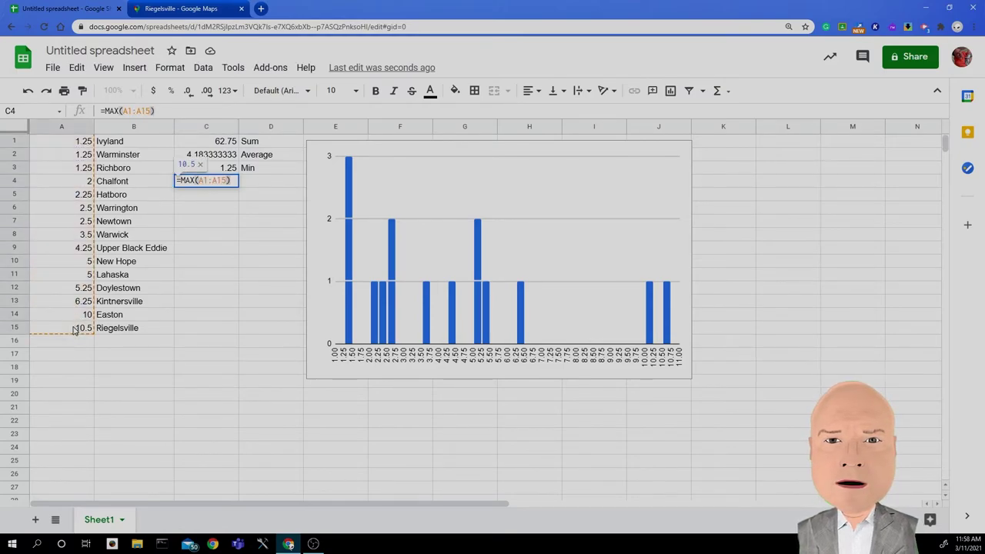
{"action": "key", "text": "Return"}
{"action": "left_click", "coordinate": [258, 185]}
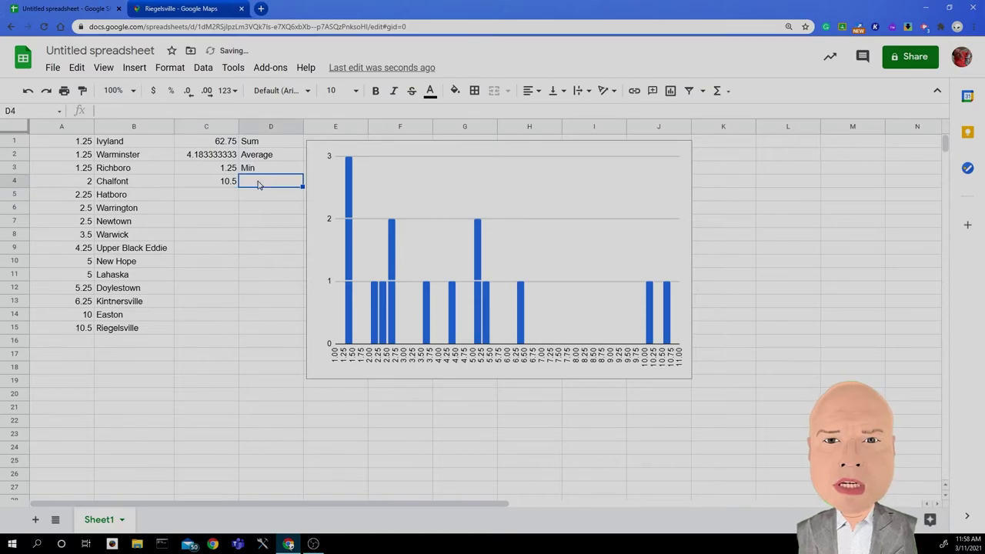
{"action": "type", "text": "Max"}
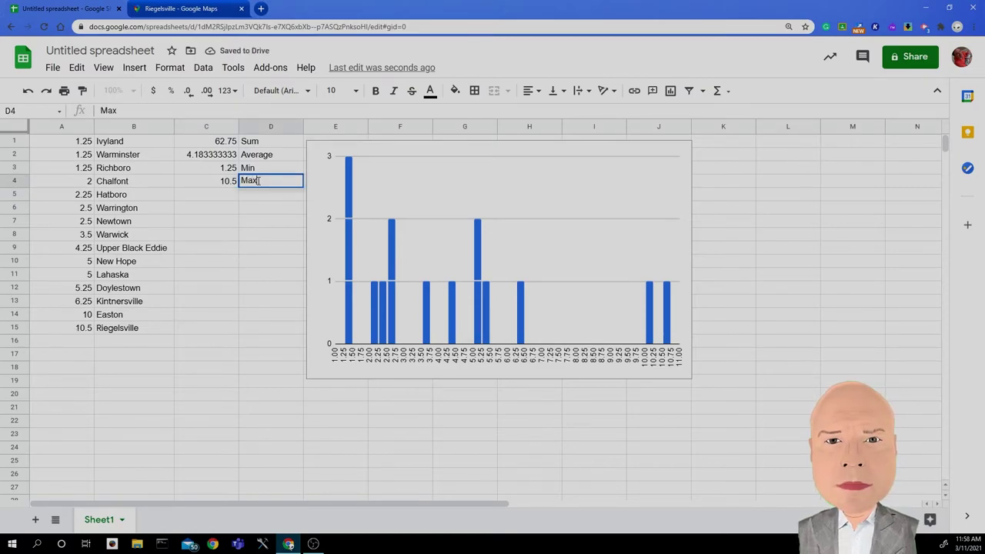
{"action": "key", "text": "Return"}
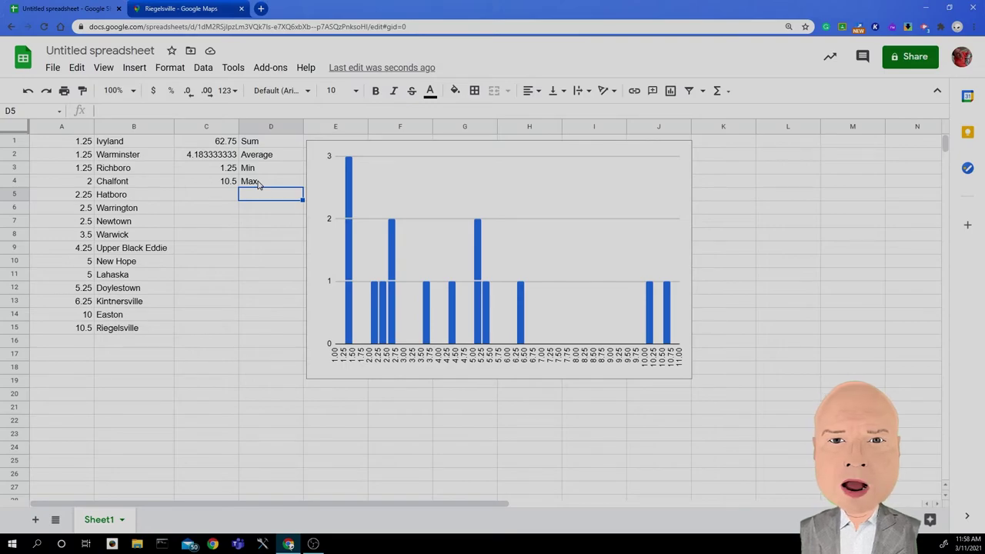
Step: Give the histogram the chart title 'Snow storm totals' in the chart editor
{"action": "left_click", "coordinate": [549, 162]}
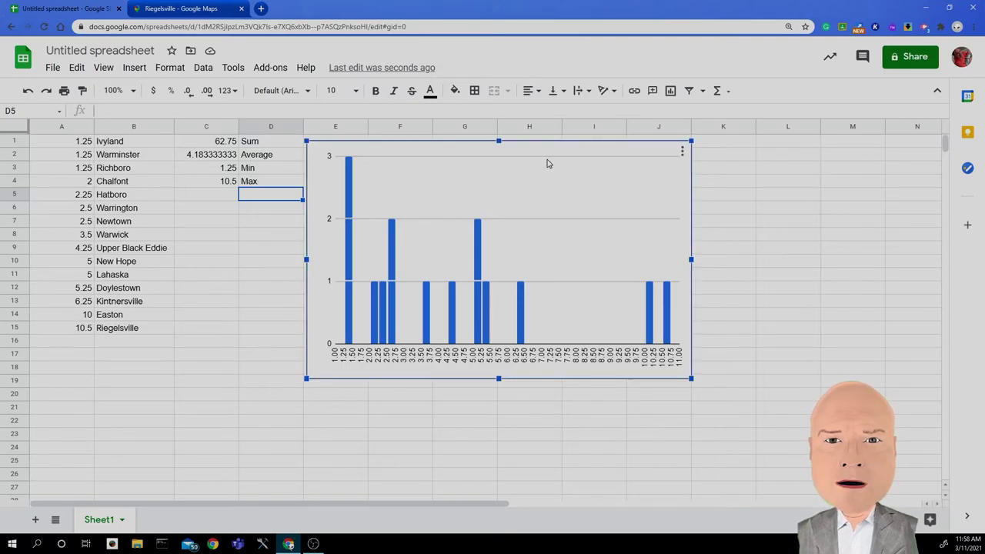
{"action": "left_click", "coordinate": [682, 152]}
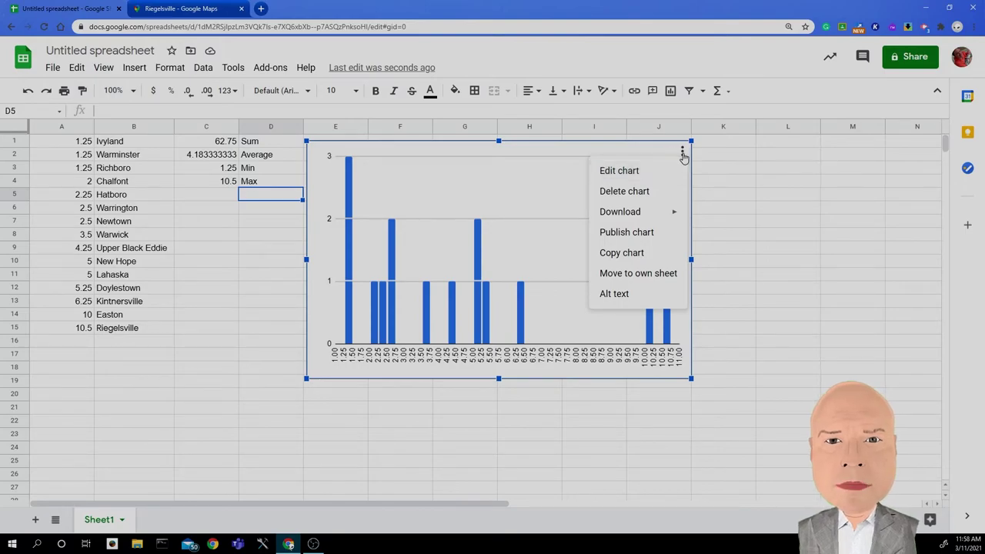
{"action": "left_click", "coordinate": [642, 174]}
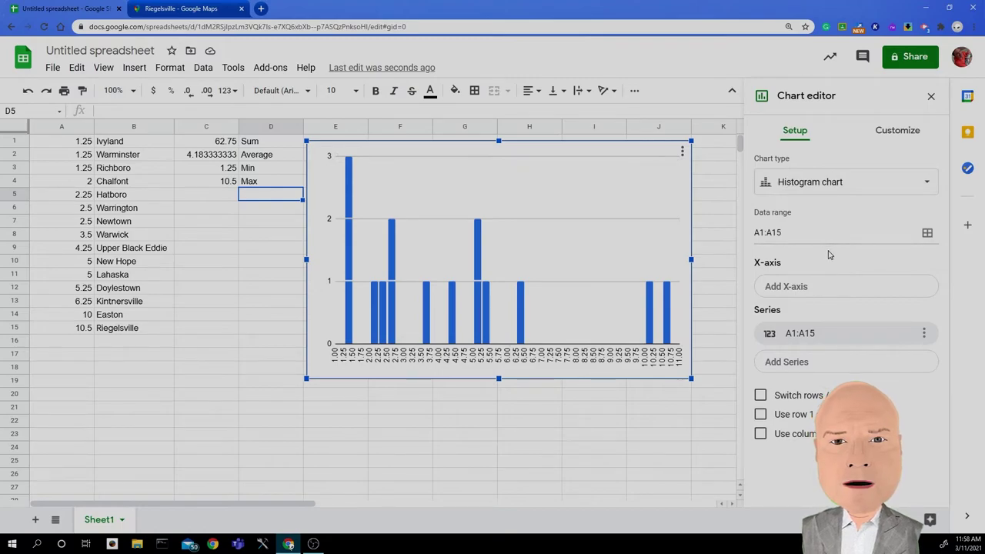
{"action": "left_click", "coordinate": [875, 132]}
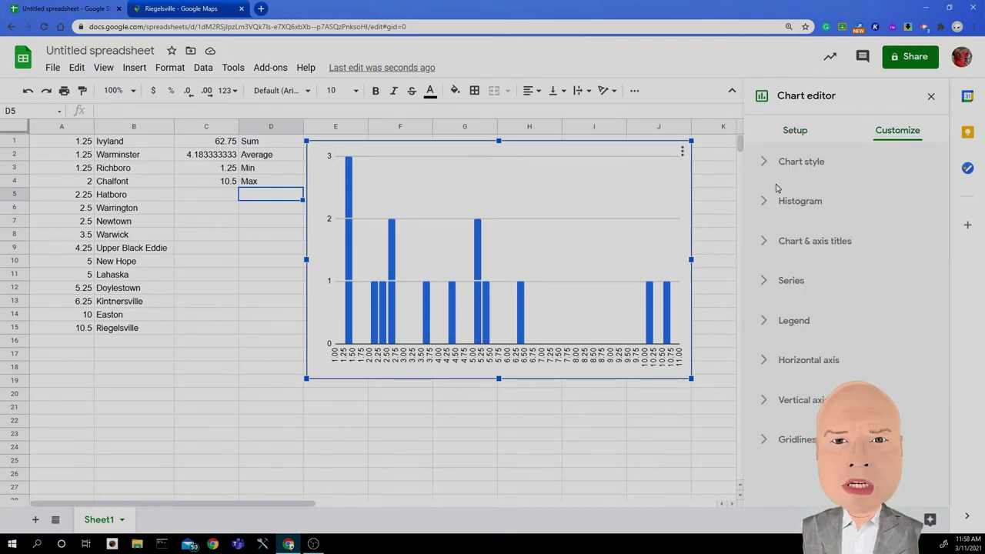
{"action": "left_click", "coordinate": [763, 241]}
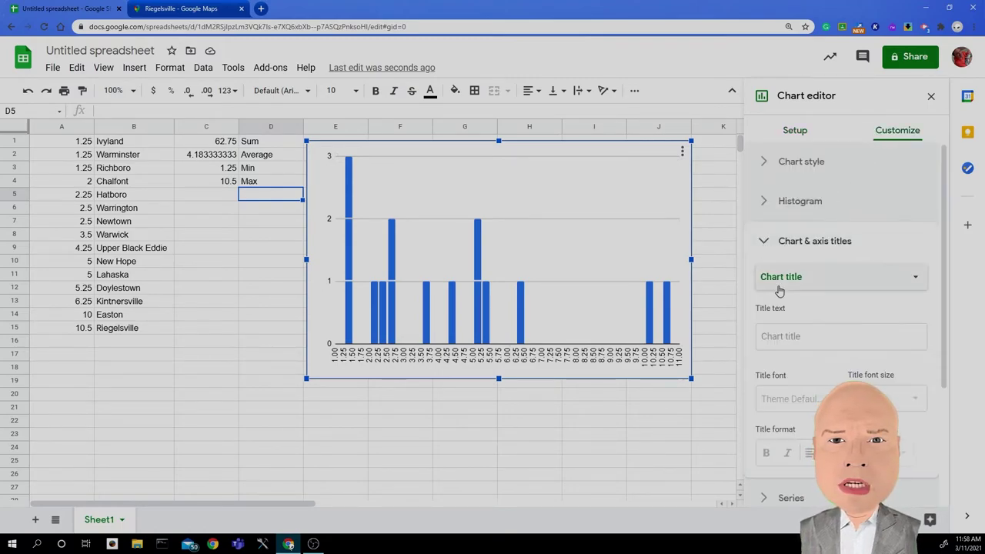
{"action": "left_click", "coordinate": [807, 279]}
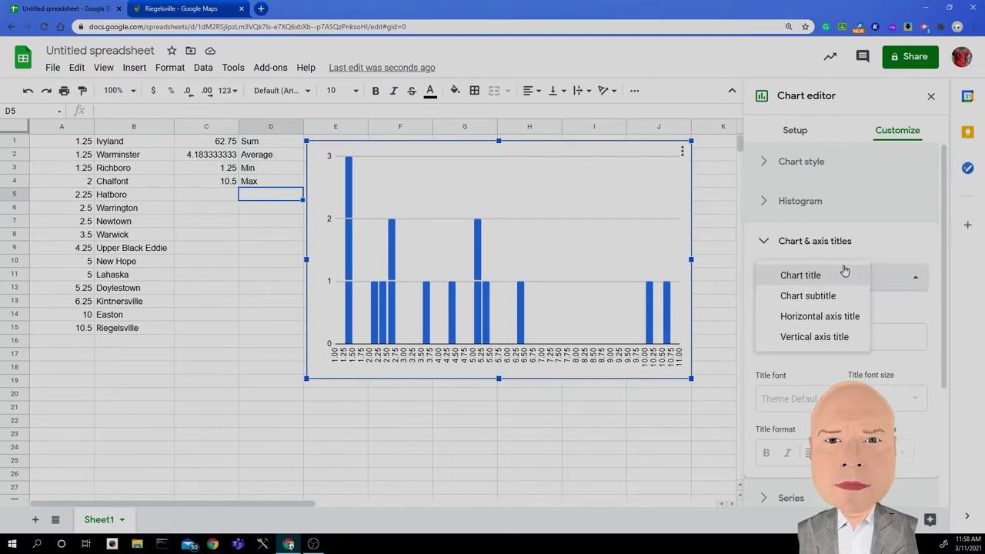
{"action": "left_click", "coordinate": [835, 251]}
{"action": "left_click", "coordinate": [811, 247]}
{"action": "left_click", "coordinate": [800, 336]}
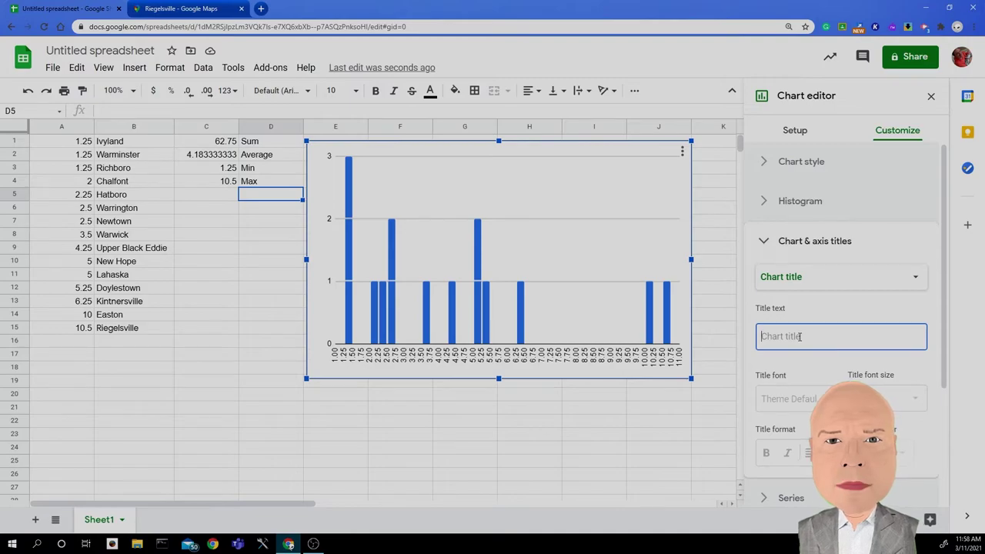
{"action": "type", "text": "Sno"}
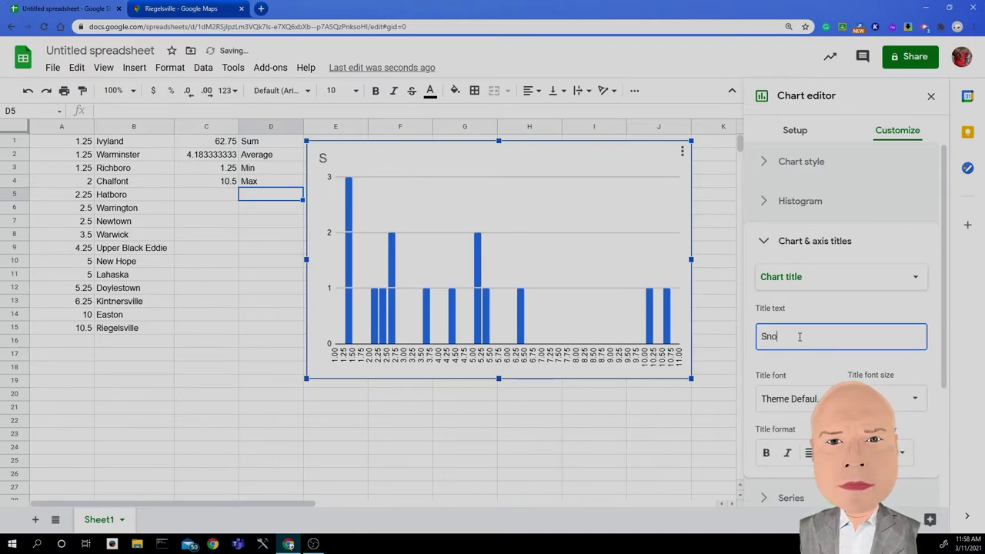
{"action": "type", "text": "w storm totals"}
{"action": "left_click", "coordinate": [819, 369]}
Step: Set the chart title font to Comic Sans and its text colour to purple
{"action": "scroll", "coordinate": [819, 370], "scroll_direction": "down", "scroll_amount": 1}
{"action": "left_click", "coordinate": [825, 345]}
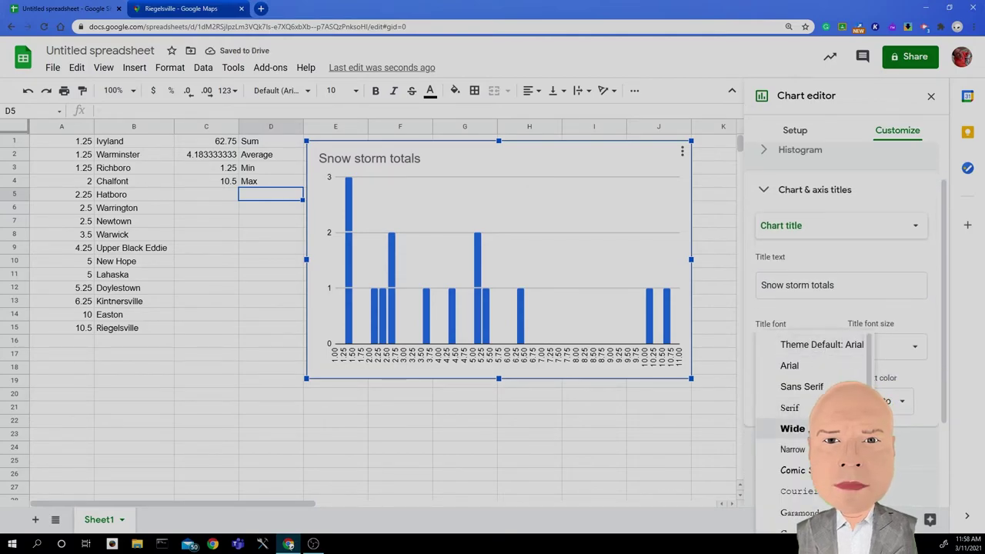
{"action": "left_click", "coordinate": [808, 470]}
{"action": "scroll", "coordinate": [809, 372], "scroll_direction": "down", "scroll_amount": 2}
{"action": "left_click", "coordinate": [880, 301]}
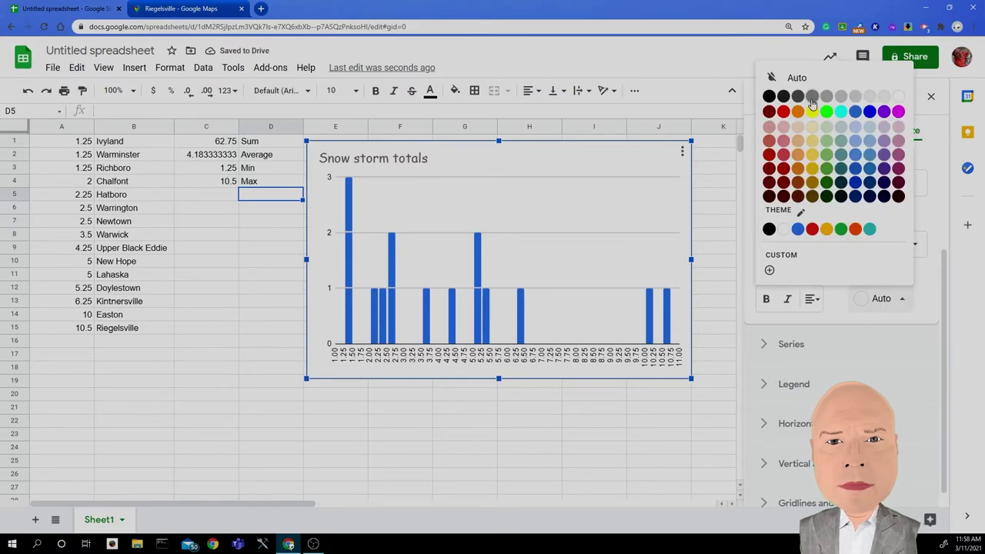
{"action": "left_click", "coordinate": [884, 113]}
{"action": "scroll", "coordinate": [844, 356], "scroll_direction": "down", "scroll_amount": 1}
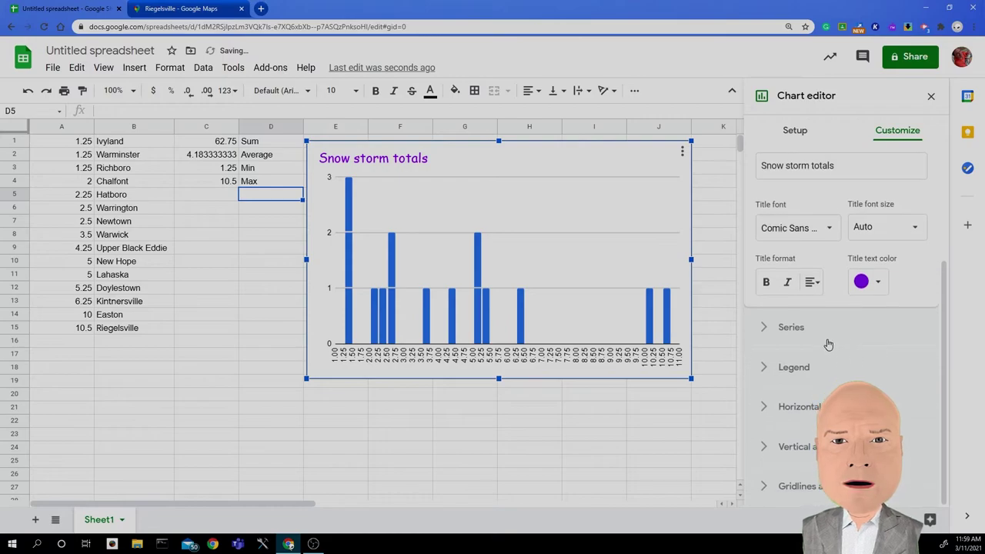
Step: Try 30° and 60° slants on the horizontal axis labels, then reset them to 0°
{"action": "left_click", "coordinate": [767, 369]}
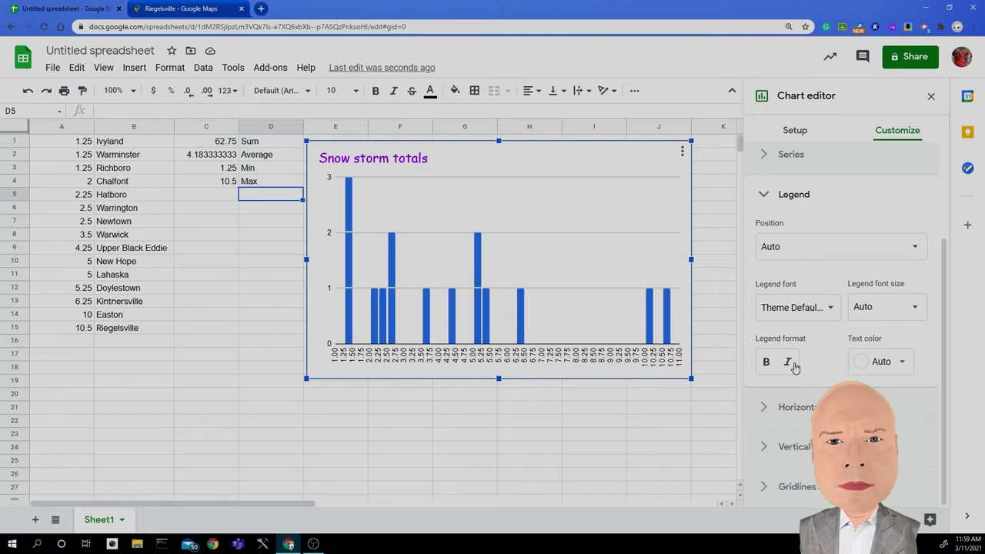
{"action": "left_click", "coordinate": [775, 413]}
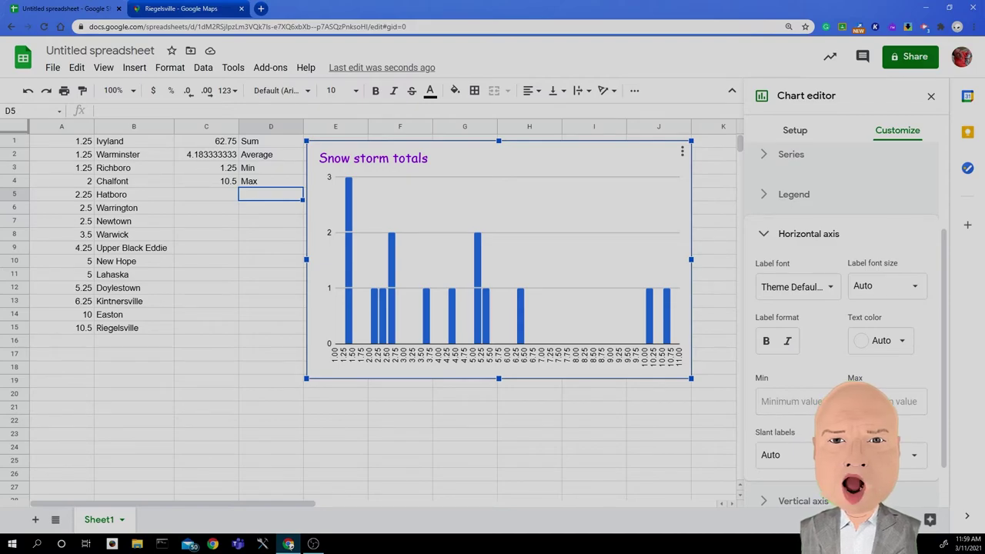
{"action": "scroll", "coordinate": [846, 318], "scroll_direction": "down", "scroll_amount": 1}
{"action": "left_click", "coordinate": [847, 400]}
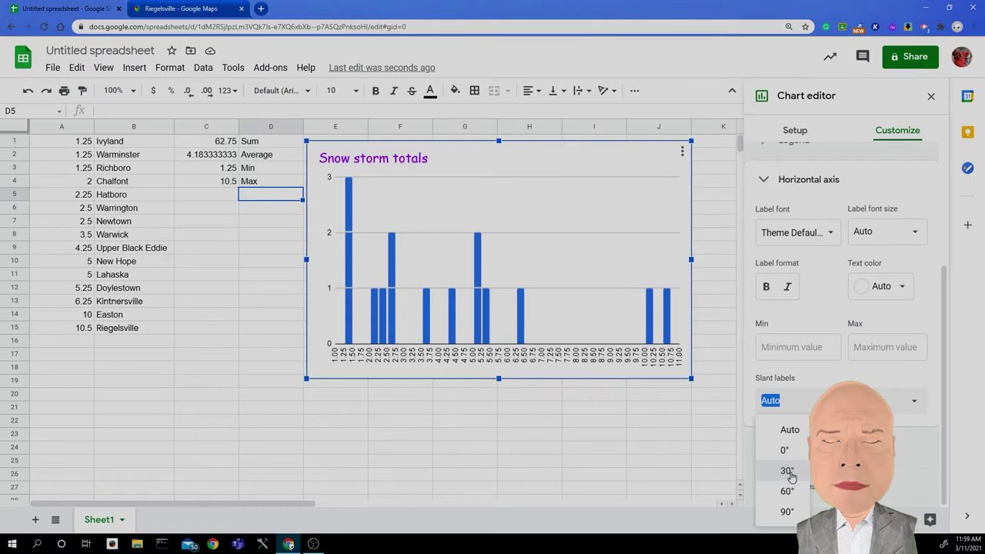
{"action": "left_click", "coordinate": [787, 470]}
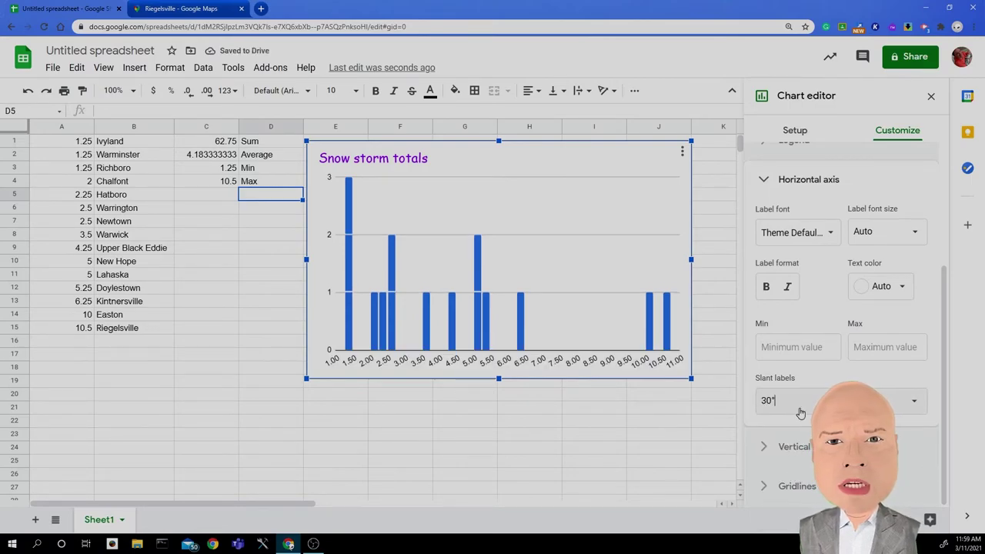
{"action": "left_click", "coordinate": [915, 403]}
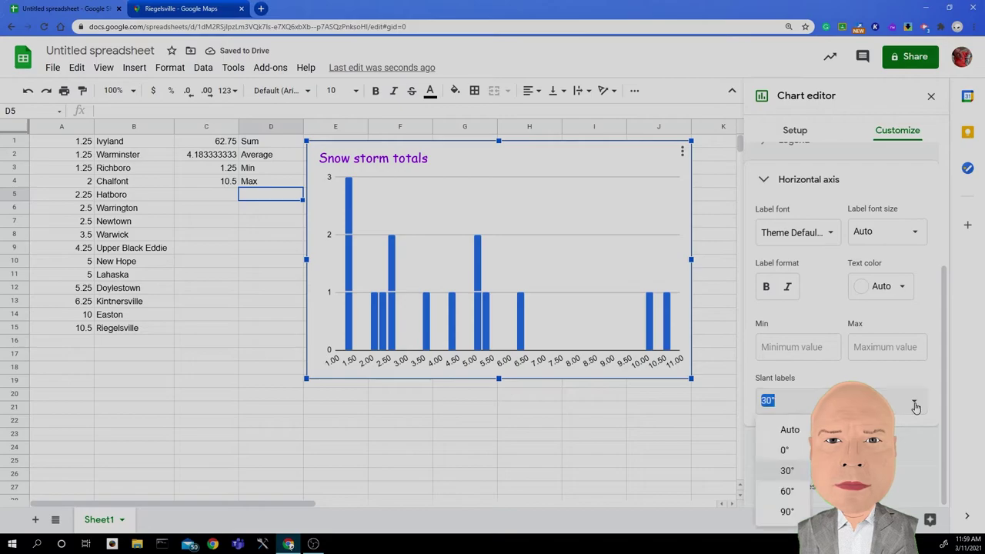
{"action": "left_click", "coordinate": [786, 492]}
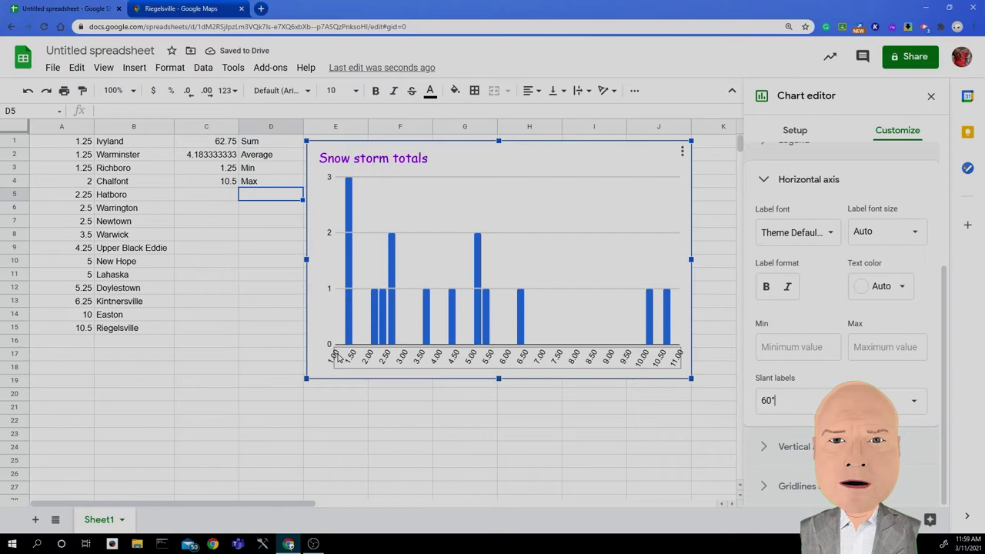
{"action": "left_click", "coordinate": [913, 406]}
{"action": "left_click", "coordinate": [774, 448]}
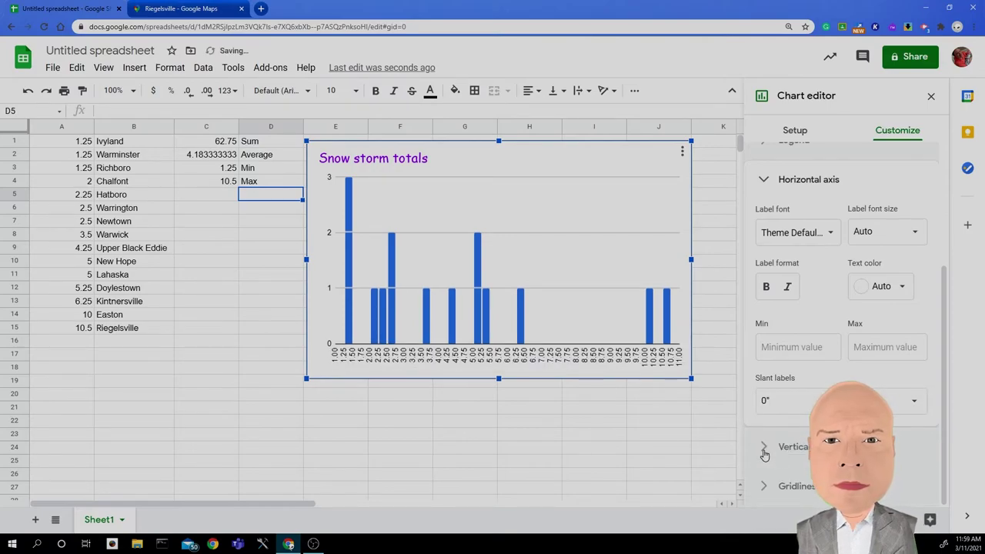
Step: Keep major gridlines, and add minor gridlines plus major and minor tick marks to the vertical axis
{"action": "left_click", "coordinate": [776, 447]}
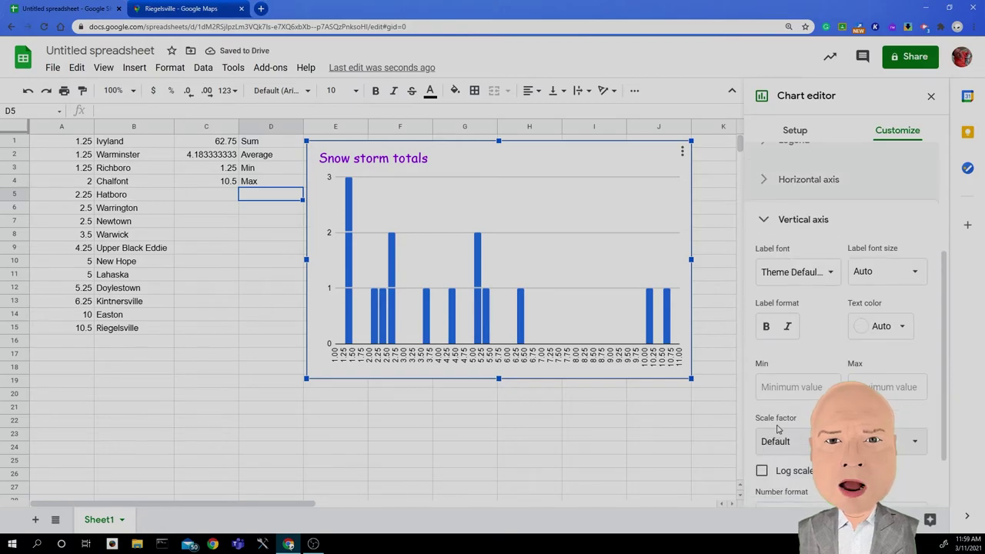
{"action": "scroll", "coordinate": [788, 363], "scroll_direction": "down", "scroll_amount": 1}
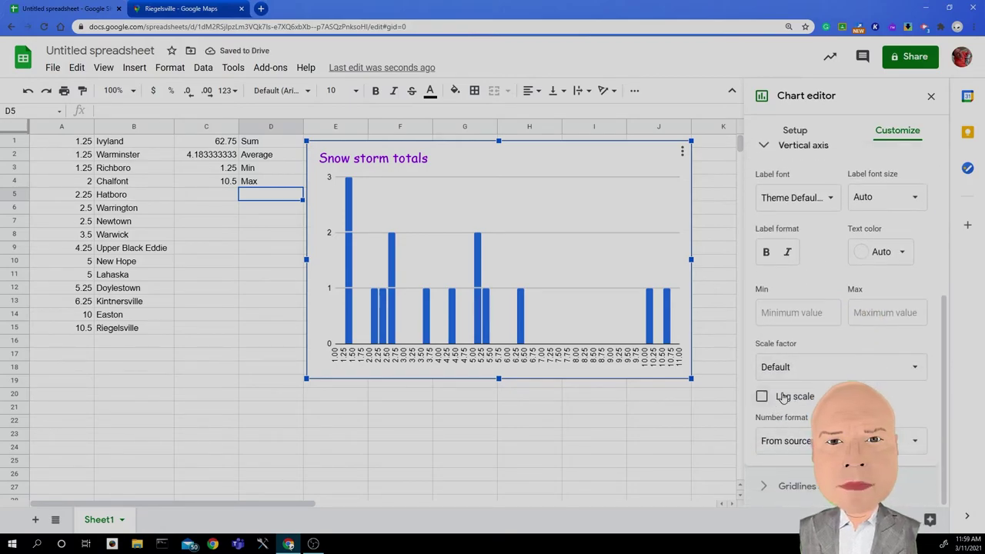
{"action": "left_click", "coordinate": [793, 486]}
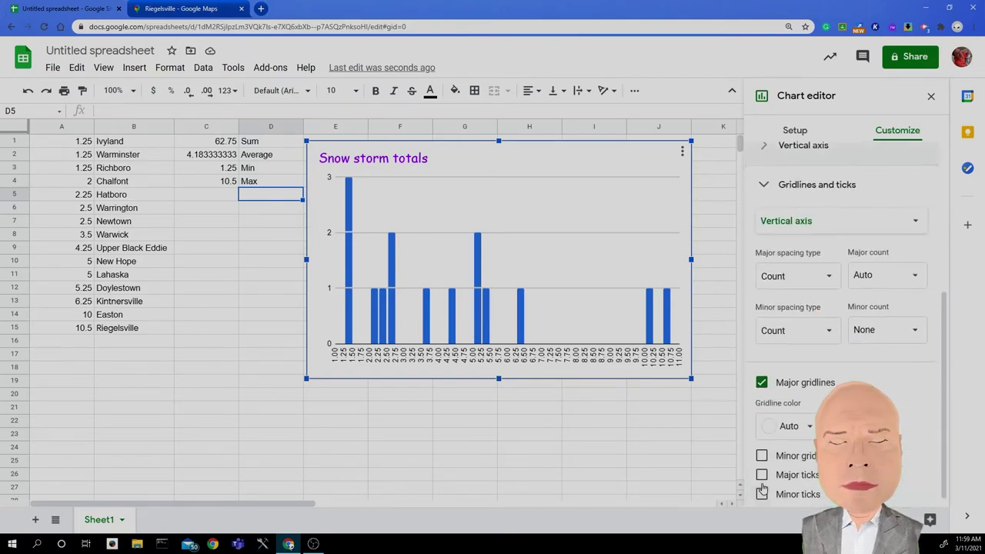
{"action": "left_click", "coordinate": [826, 281]}
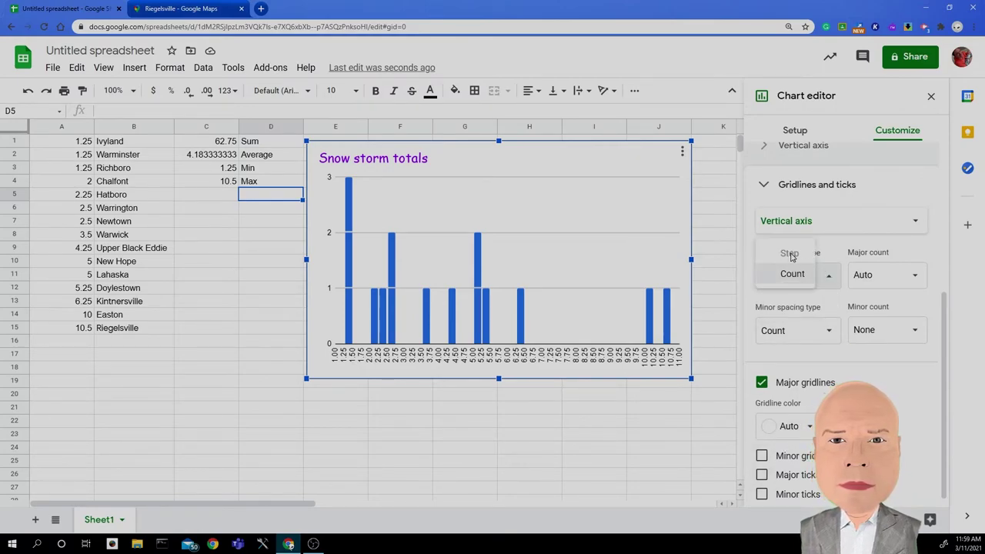
{"action": "left_click", "coordinate": [856, 379]}
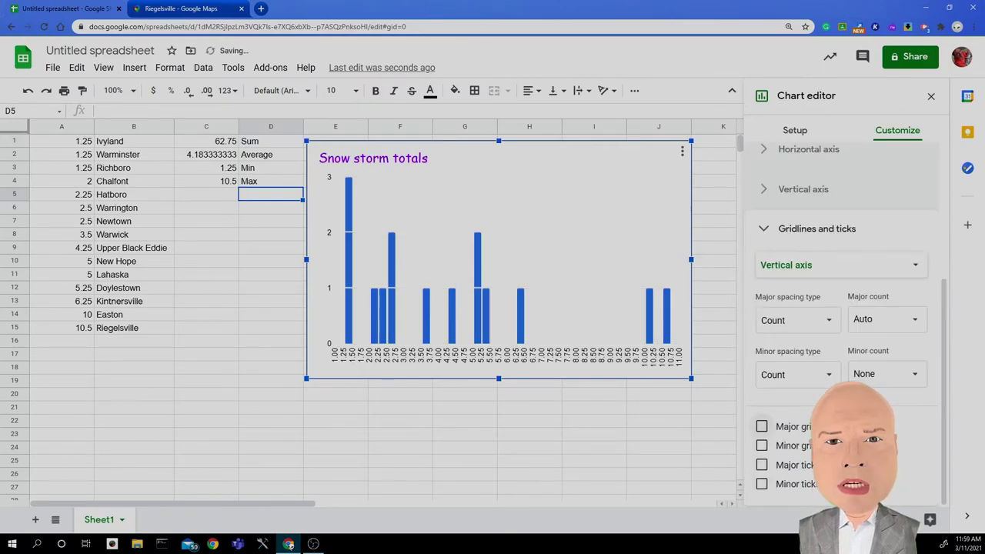
{"action": "left_click", "coordinate": [762, 427]}
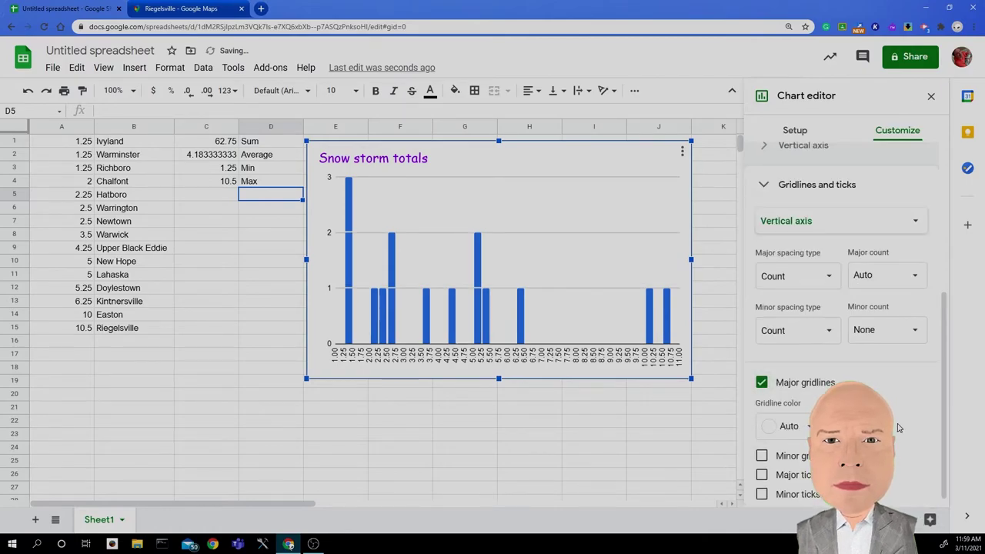
{"action": "left_click", "coordinate": [762, 458]}
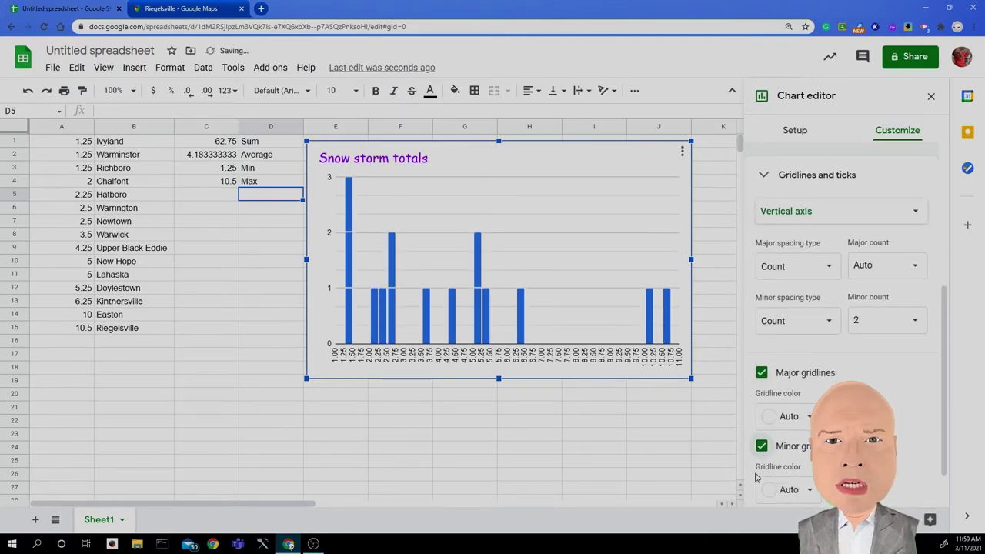
{"action": "scroll", "coordinate": [762, 470], "scroll_direction": "down", "scroll_amount": 1}
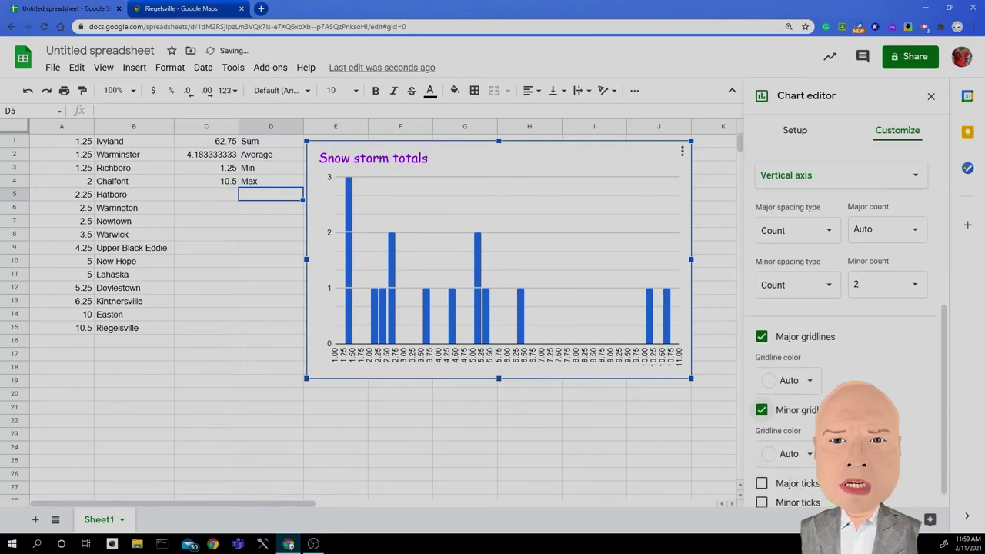
{"action": "left_click", "coordinate": [761, 465]}
{"action": "scroll", "coordinate": [762, 501], "scroll_direction": "down", "scroll_amount": 1}
{"action": "scroll", "coordinate": [762, 477], "scroll_direction": "down", "scroll_amount": 2}
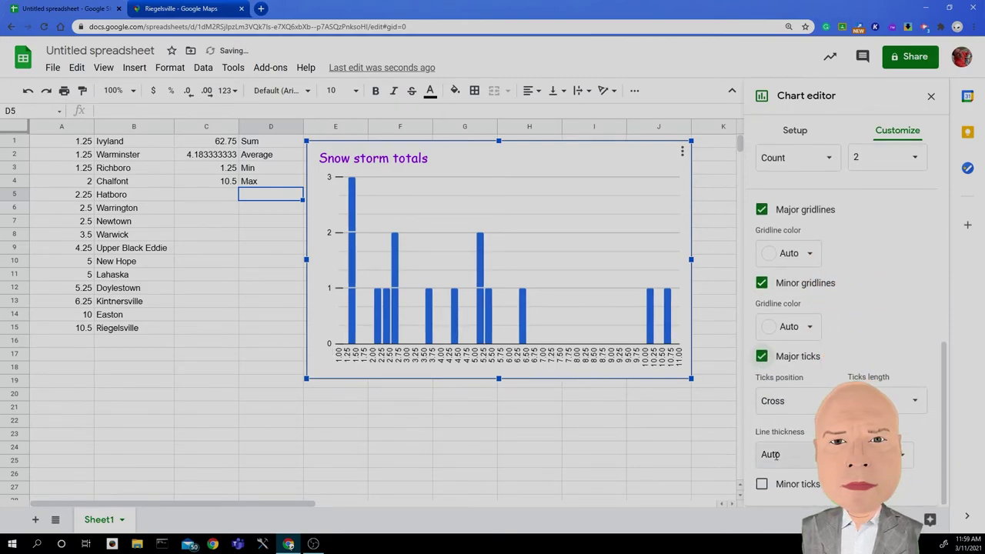
{"action": "left_click", "coordinate": [762, 483]}
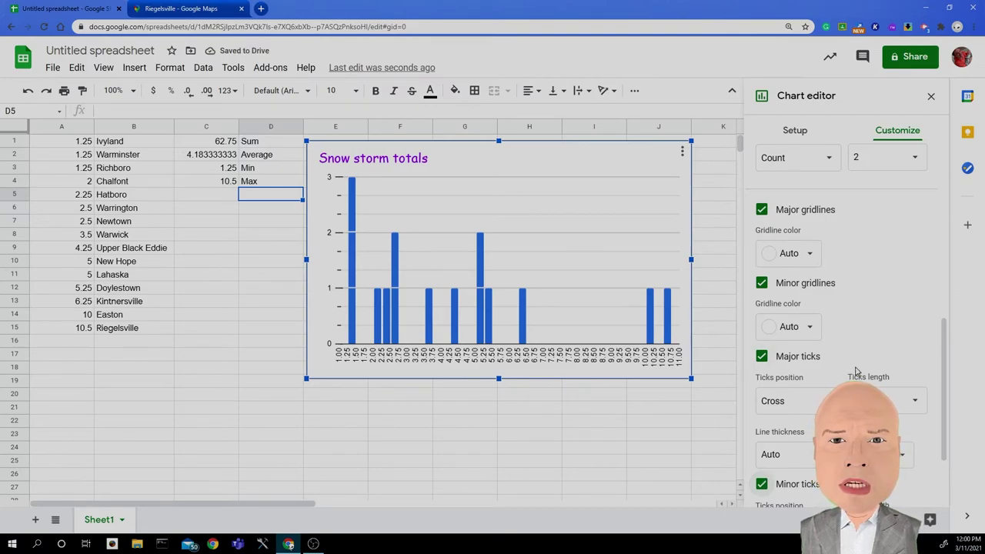
{"action": "scroll", "coordinate": [886, 273], "scroll_direction": "up", "scroll_amount": 2}
{"action": "scroll", "coordinate": [880, 341], "scroll_direction": "down", "scroll_amount": 1}
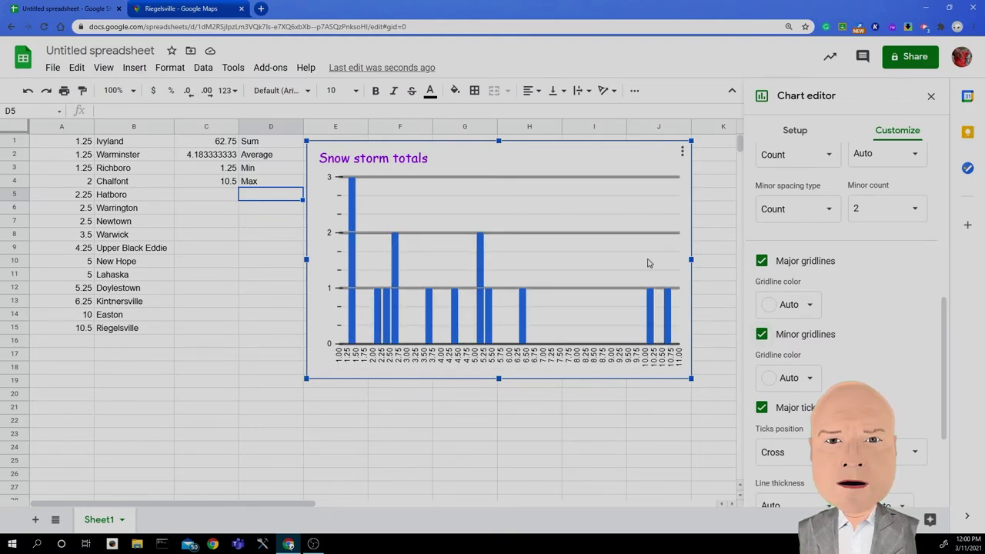
Step: Close the chart editor and select the values in A1:A5
{"action": "left_click", "coordinate": [559, 421]}
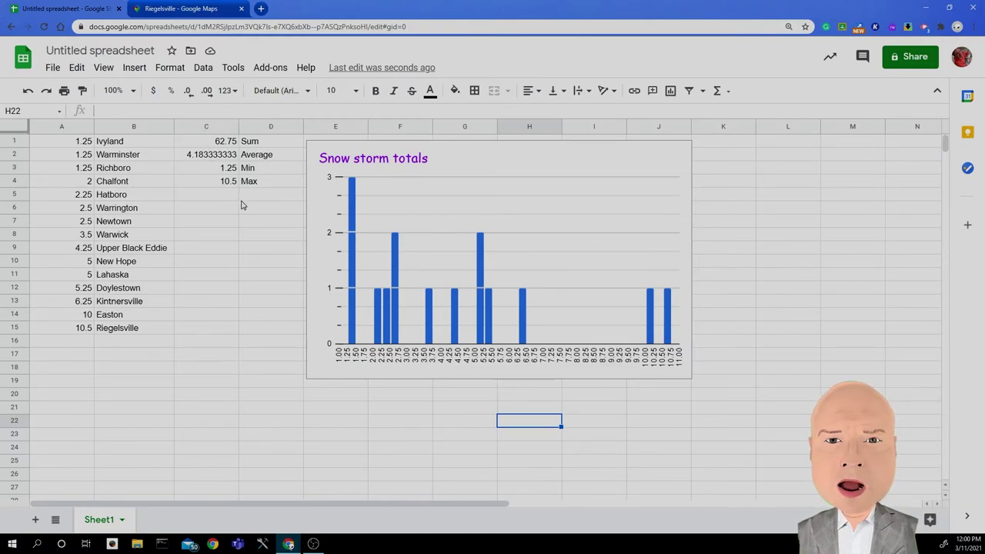
{"action": "left_click", "coordinate": [64, 145]}
{"action": "left_click_drag", "start_coordinate": [68, 157], "coordinate": [77, 198]}
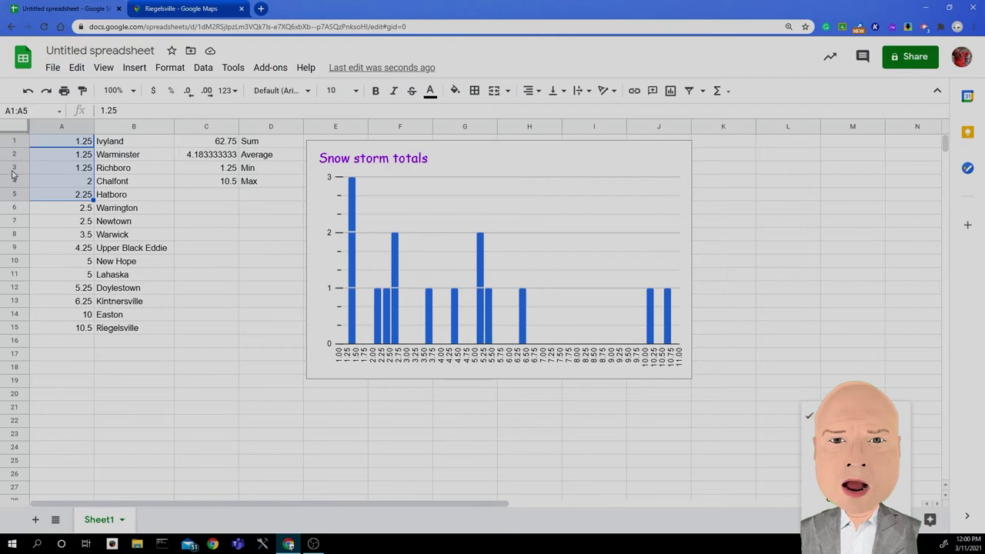
Step: Replace the 'Untitled spreadsheet' title with 'Snow Storm 2021'
{"action": "left_click", "coordinate": [231, 394]}
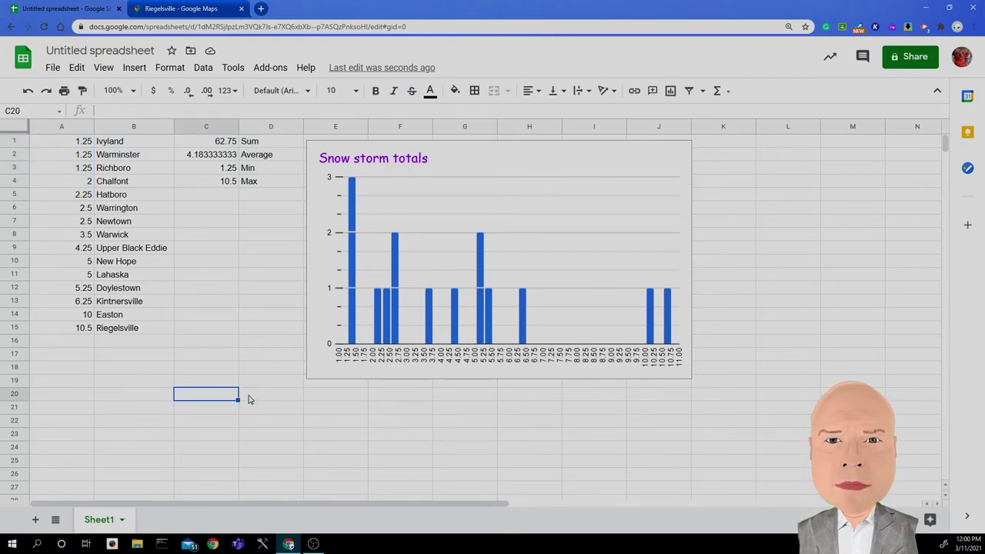
{"action": "left_click", "coordinate": [103, 50]}
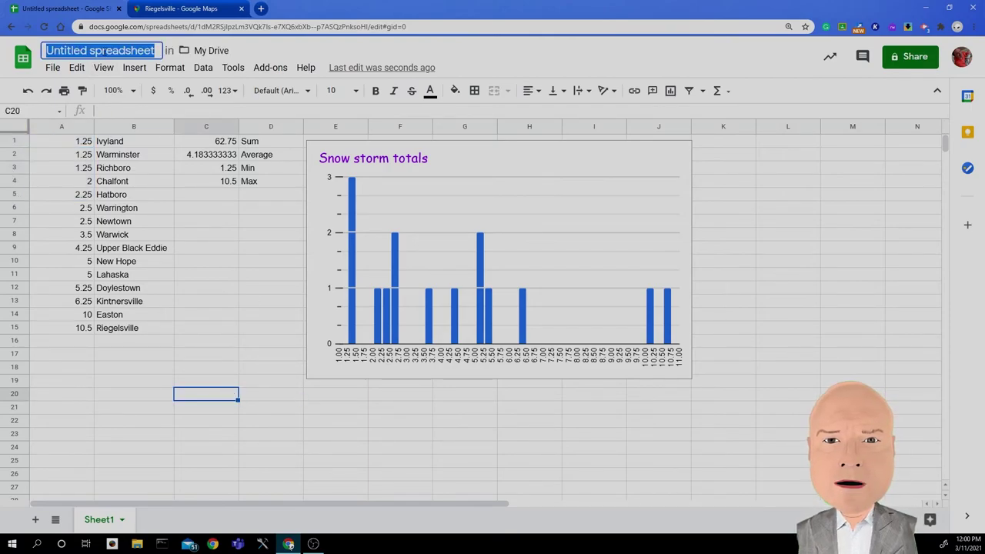
{"action": "key", "text": "BackSpace"}
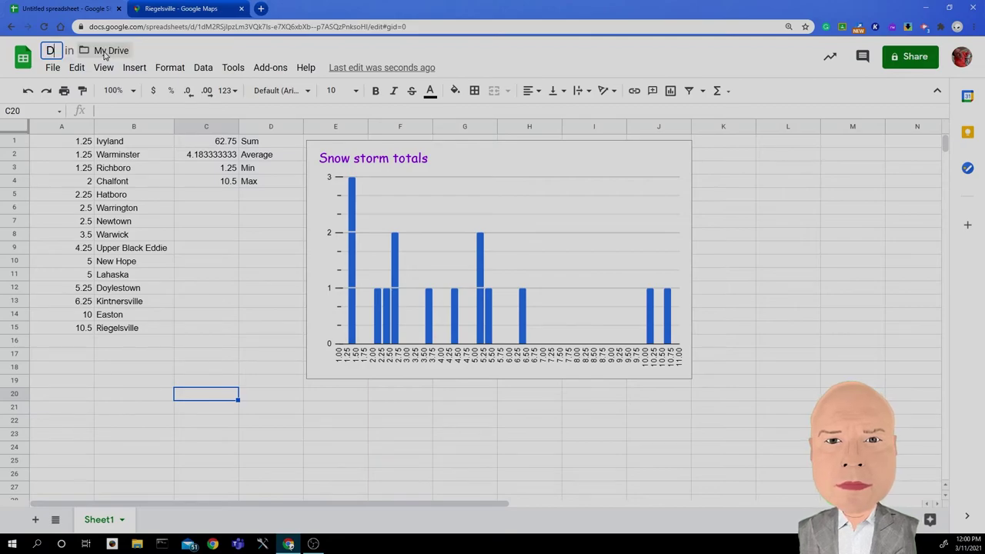
{"action": "type", "text": "Snow"}
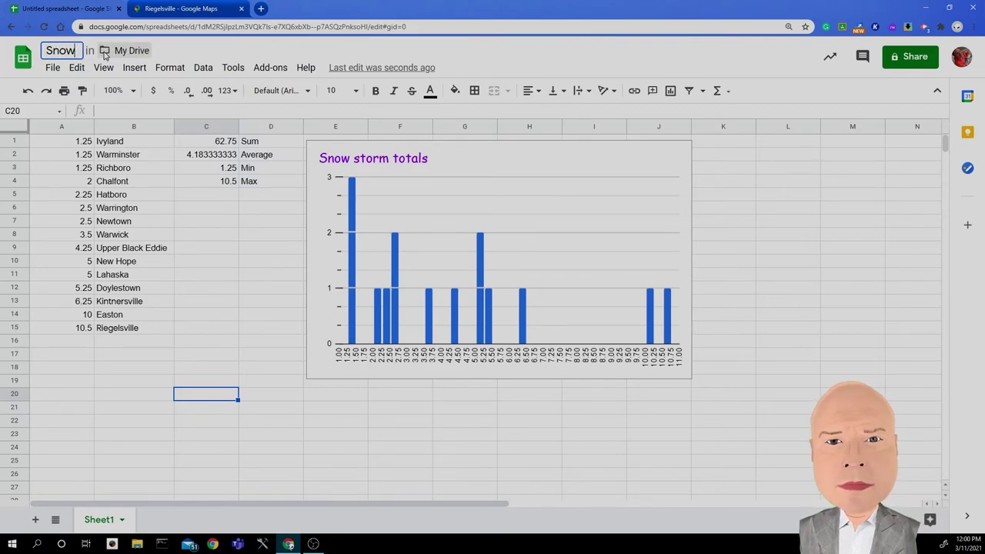
{"action": "type", "text": " Storm"}
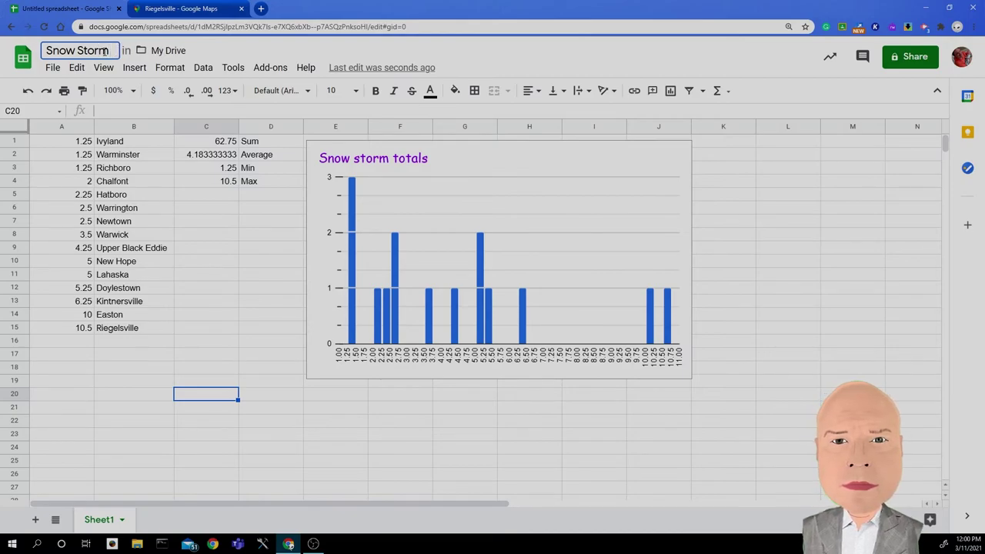
{"action": "type", "text": " 2021"}
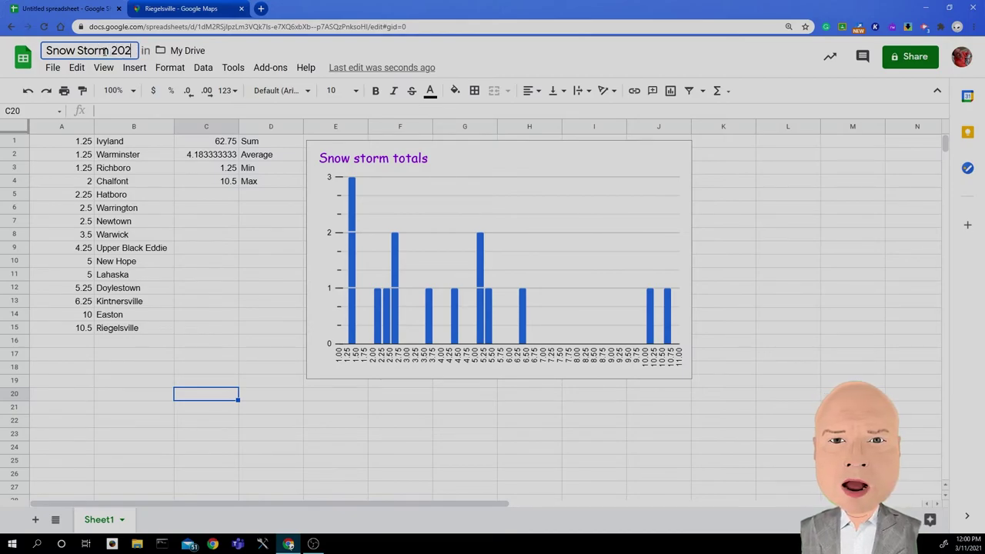
{"action": "left_click", "coordinate": [227, 281]}
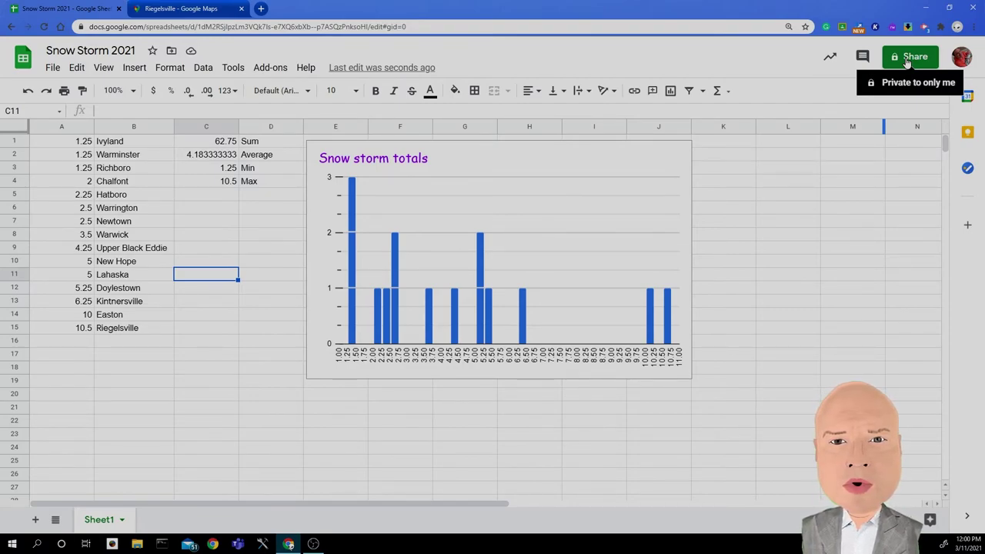
Step: Invite a colleague by name as an editor of Snow Storm 2021 with the message 'My Snow Storm Data'
{"action": "left_click", "coordinate": [916, 58]}
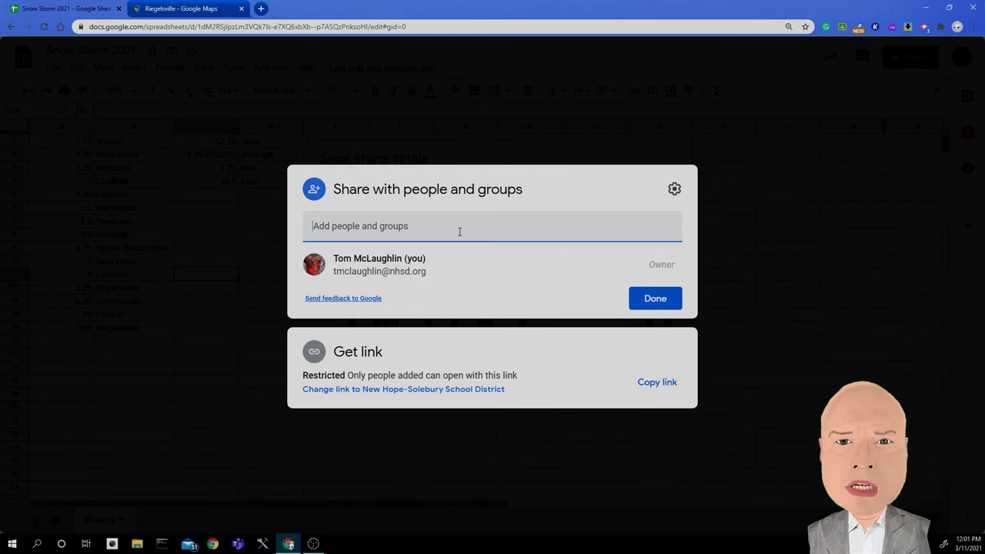
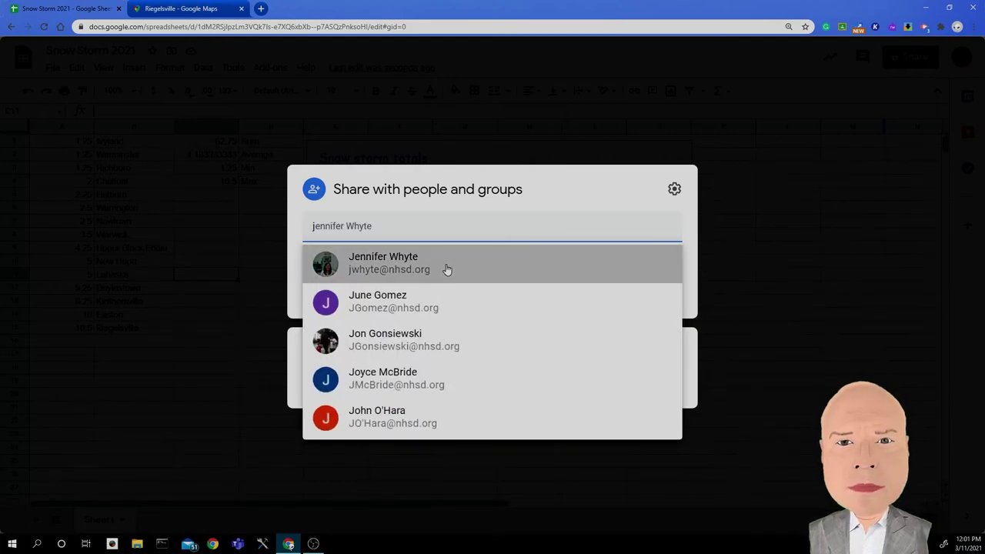
{"action": "left_click", "coordinate": [447, 266]}
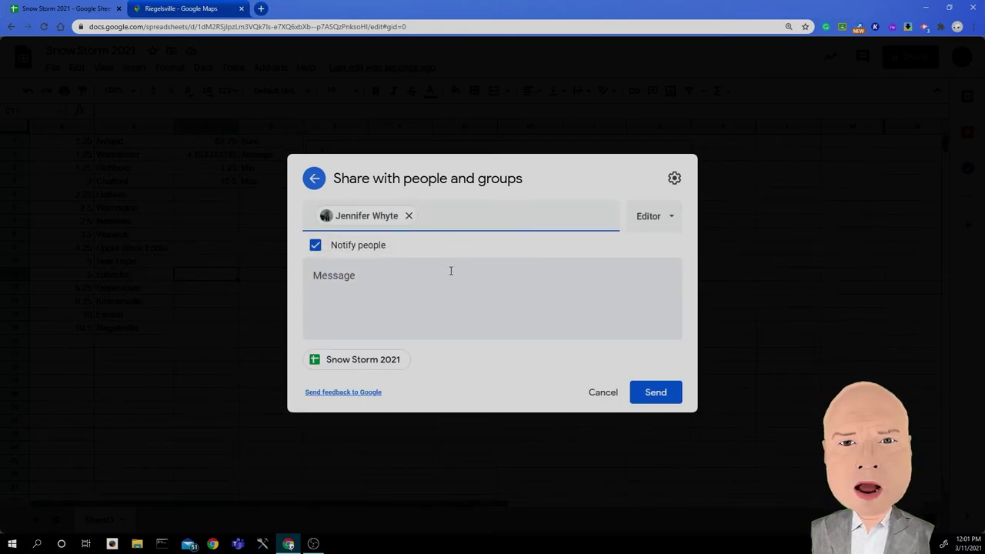
{"action": "left_click", "coordinate": [451, 278]}
{"action": "type", "text": "My Snow Storm Data"}
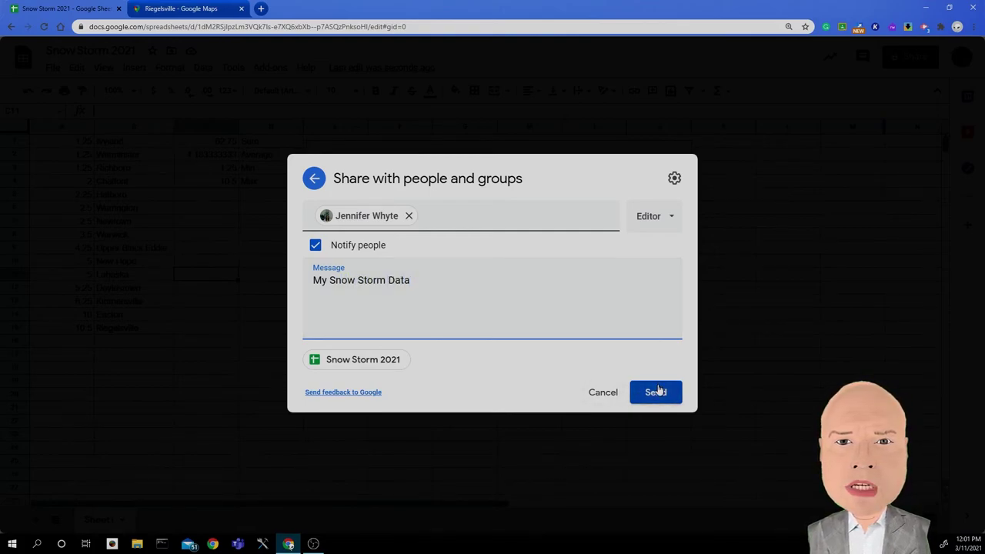
{"action": "left_click", "coordinate": [654, 392]}
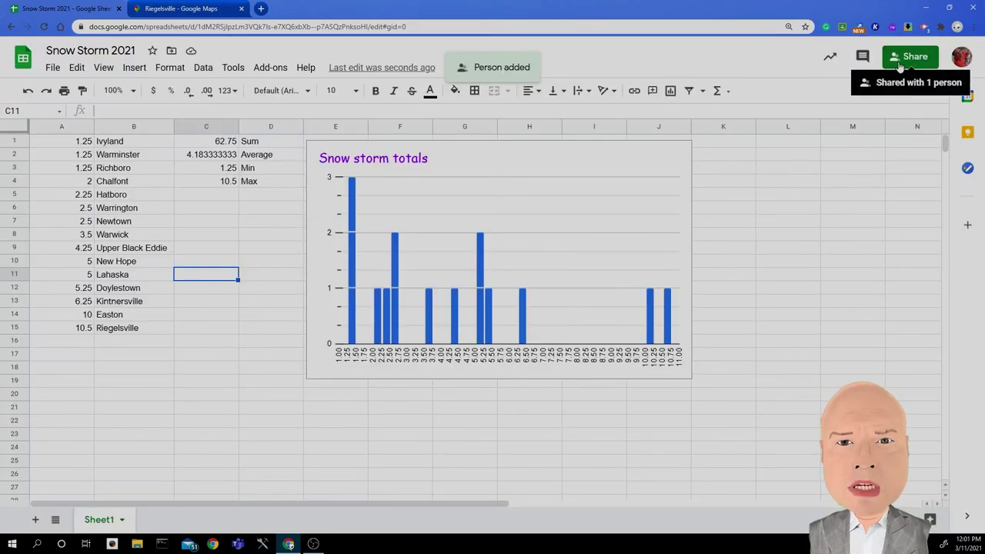
Step: Copy the Snow Storm 2021 spreadsheet's sharing link
{"action": "left_click", "coordinate": [898, 60]}
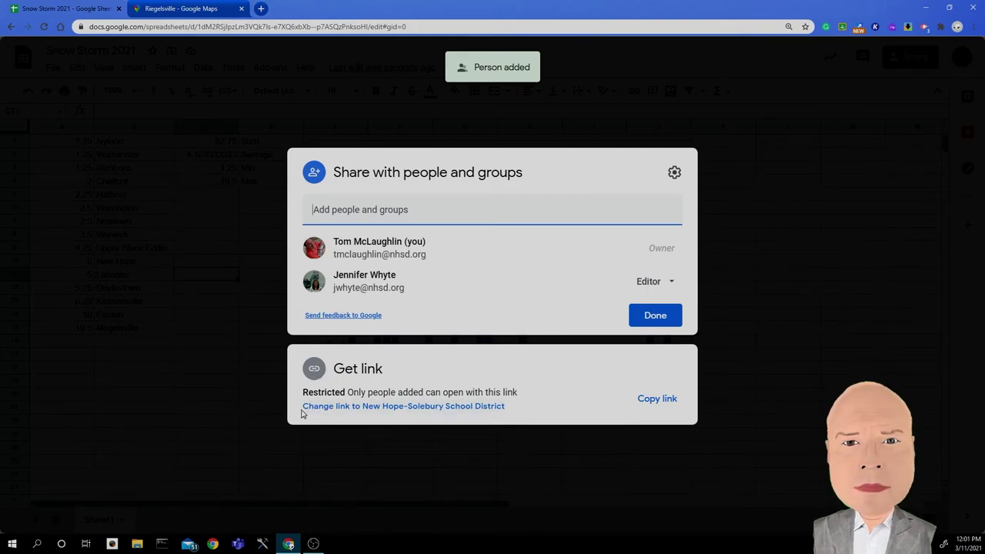
{"action": "left_click", "coordinate": [417, 412]}
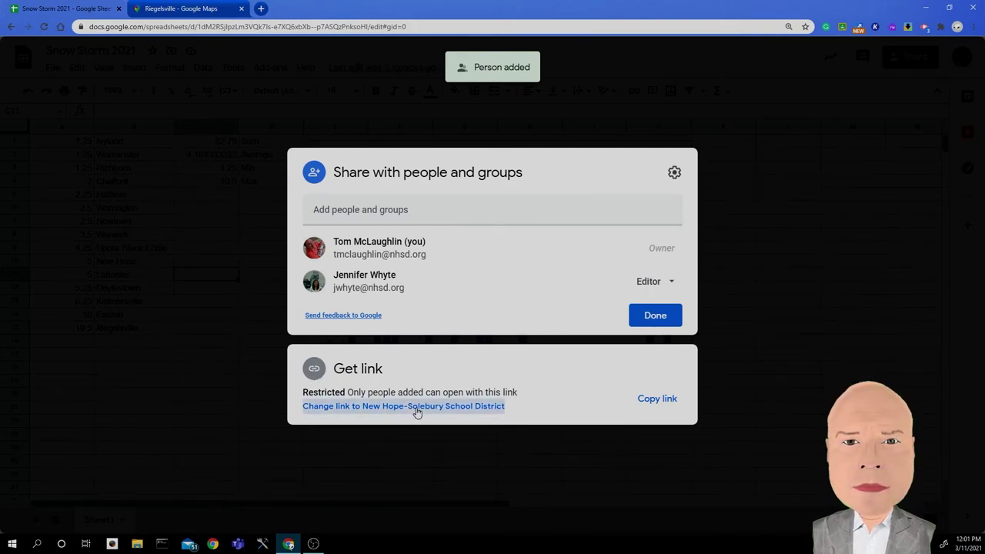
{"action": "left_click", "coordinate": [608, 398]}
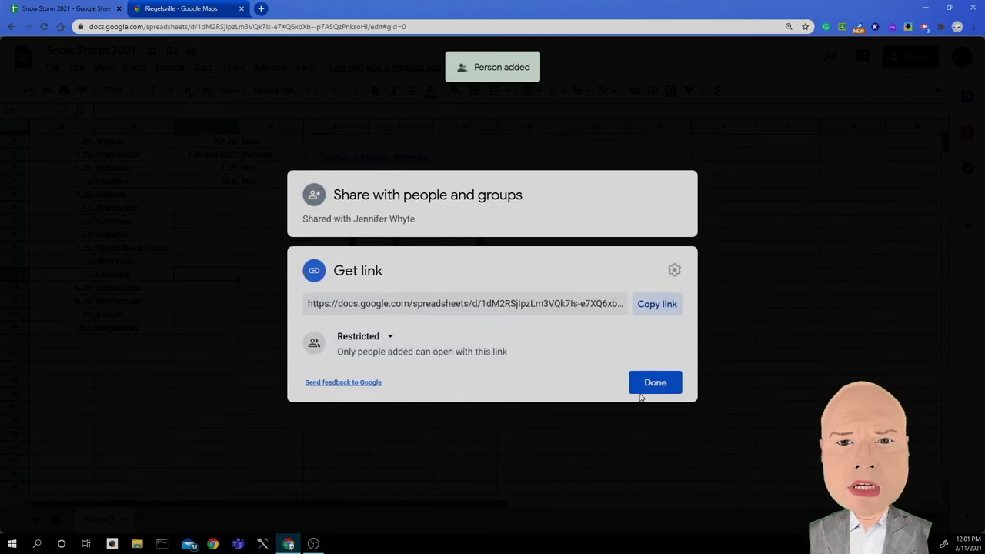
{"action": "left_click", "coordinate": [652, 307]}
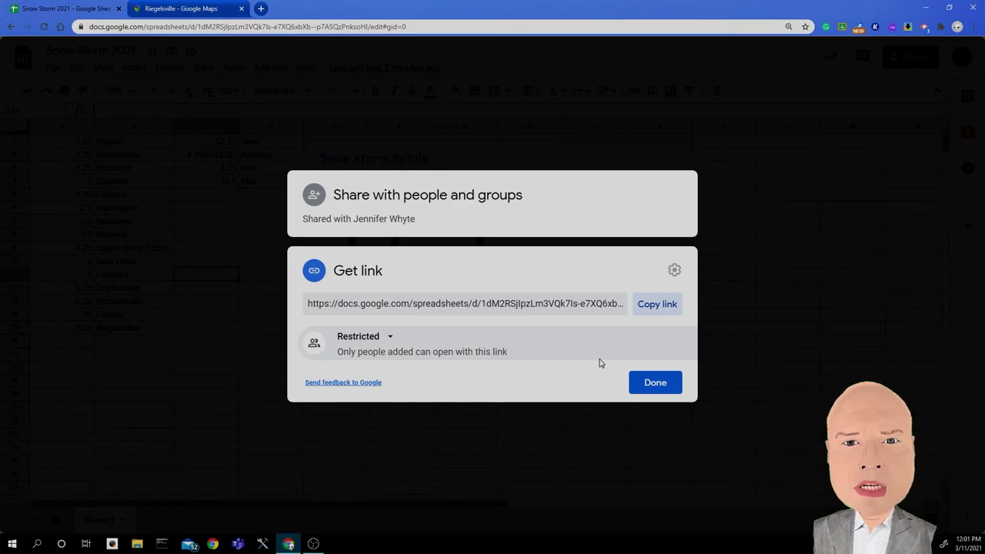
Step: Change general access to 'Anyone with the link' as Commenter
{"action": "left_click", "coordinate": [376, 344]}
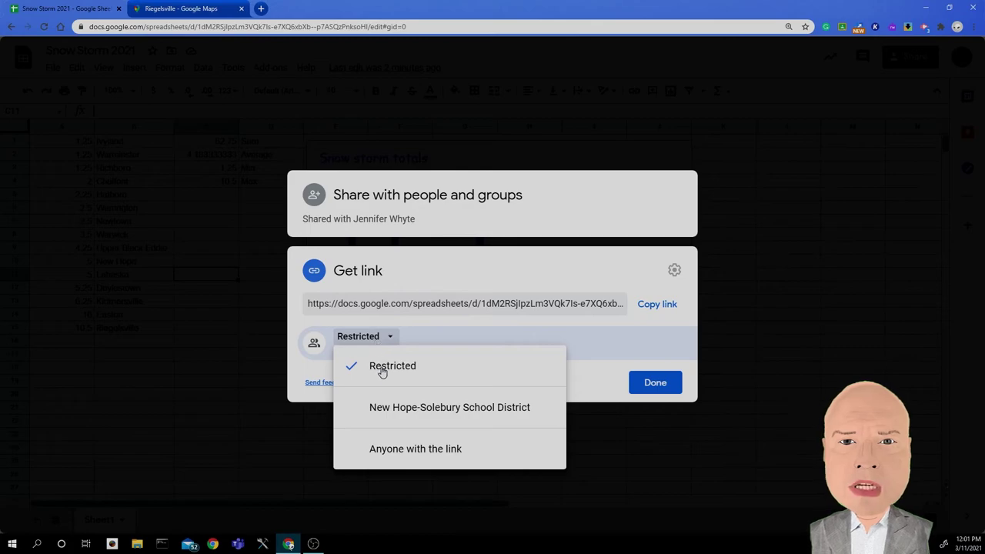
{"action": "left_click", "coordinate": [416, 450]}
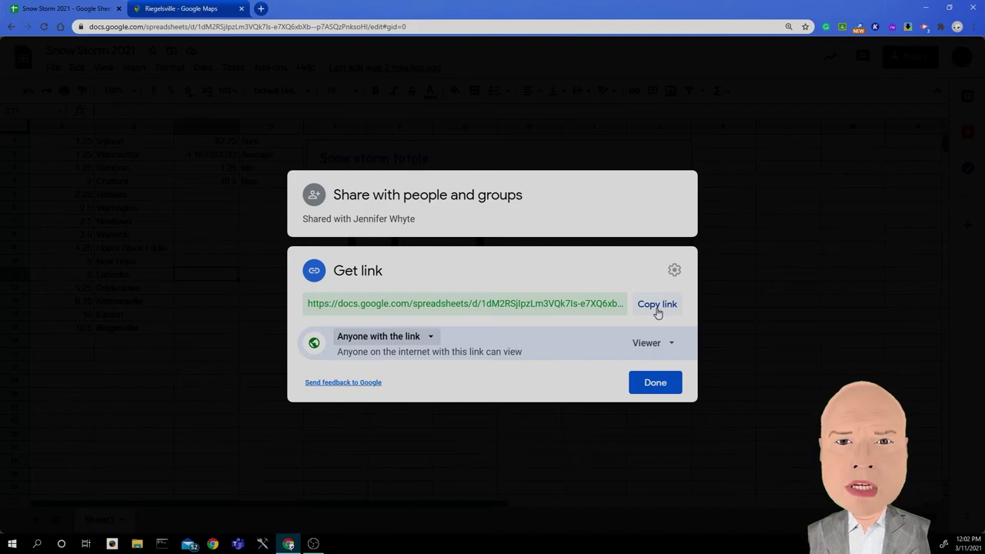
{"action": "left_click", "coordinate": [645, 343]}
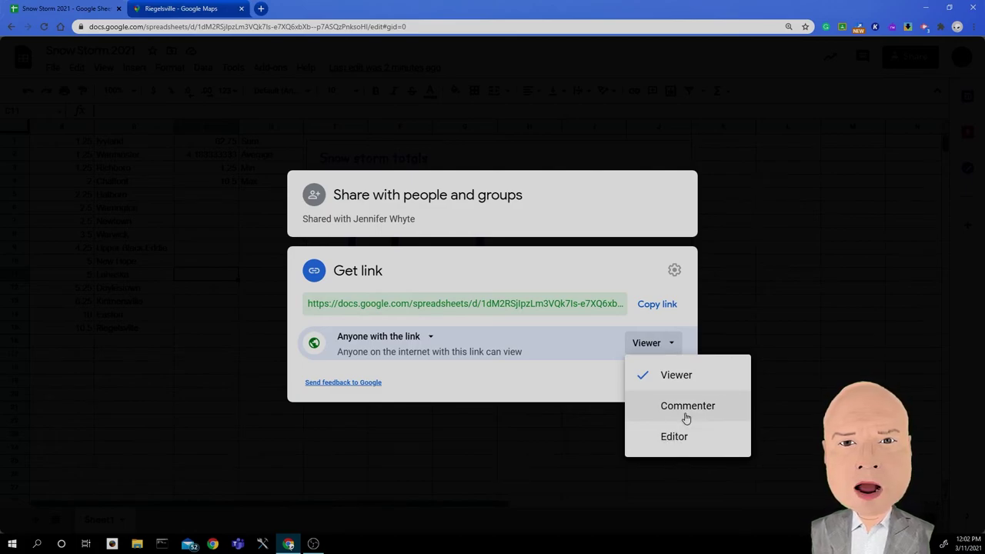
{"action": "left_click", "coordinate": [675, 408]}
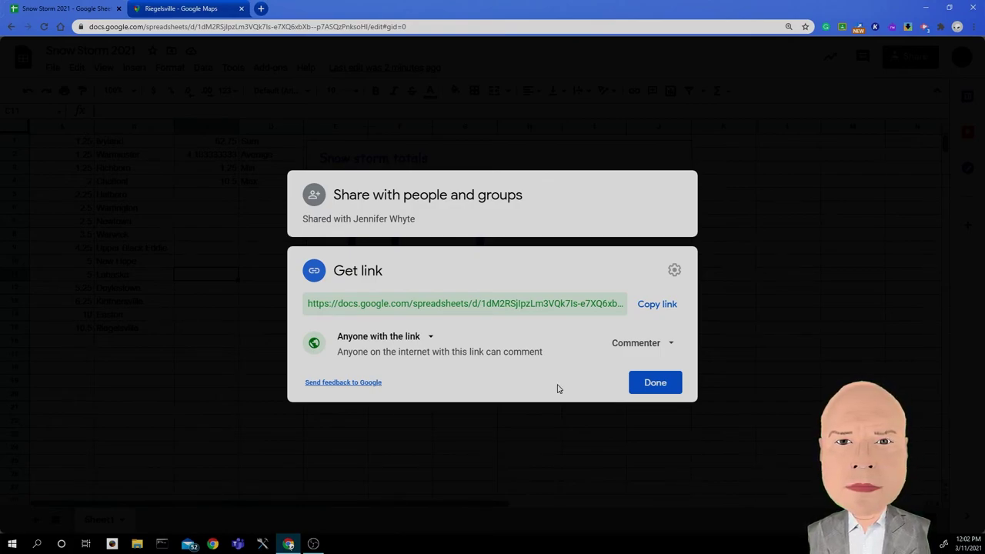
{"action": "left_click", "coordinate": [641, 385]}
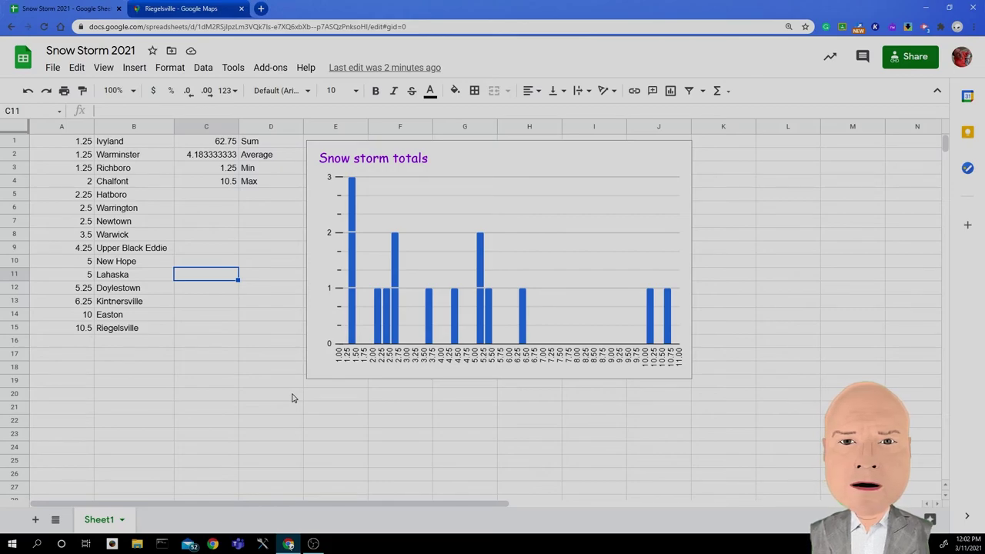
Step: Search Google for 'snow totals' in a new browser tab
{"action": "left_click", "coordinate": [219, 11]}
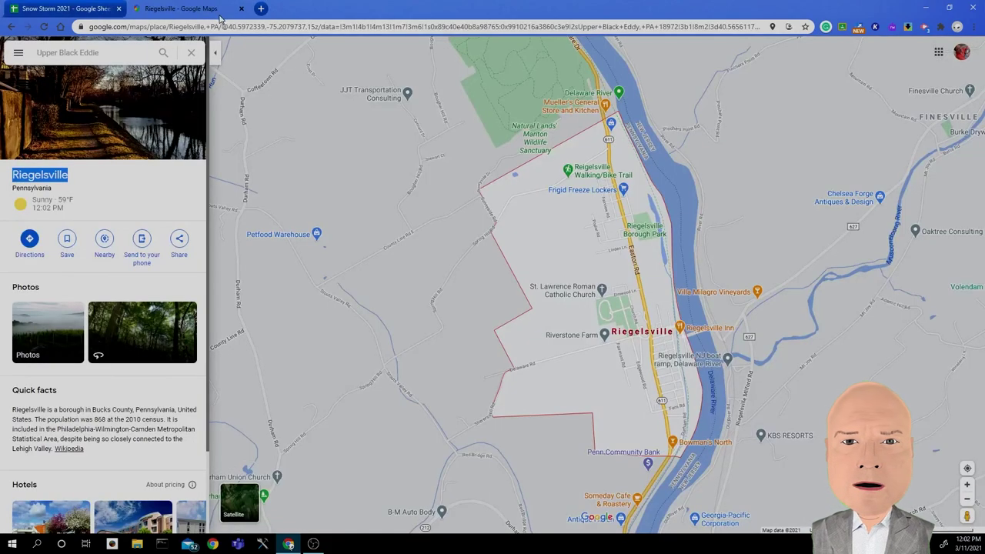
{"action": "left_click", "coordinate": [261, 9]}
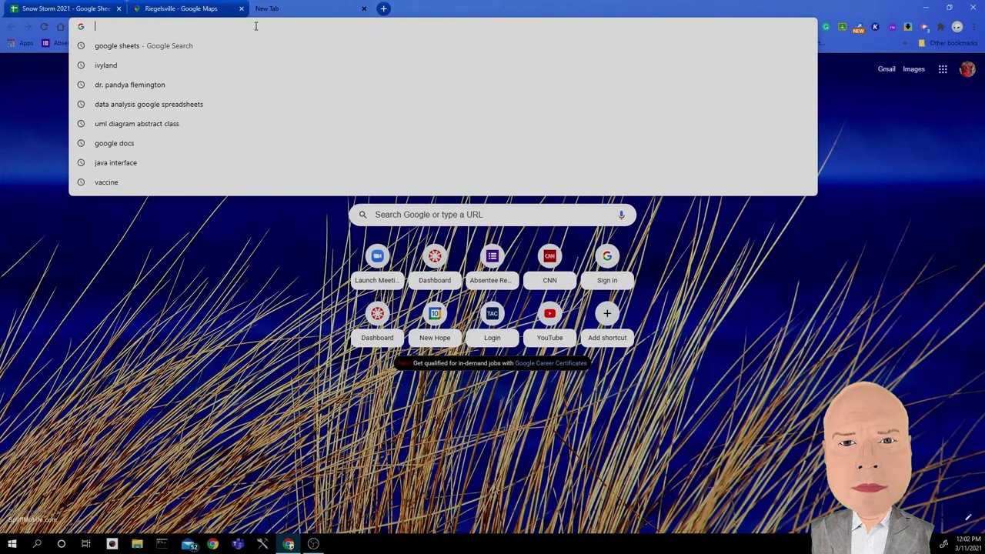
{"action": "type", "text": "snow totals"}
{"action": "key", "text": "Return"}
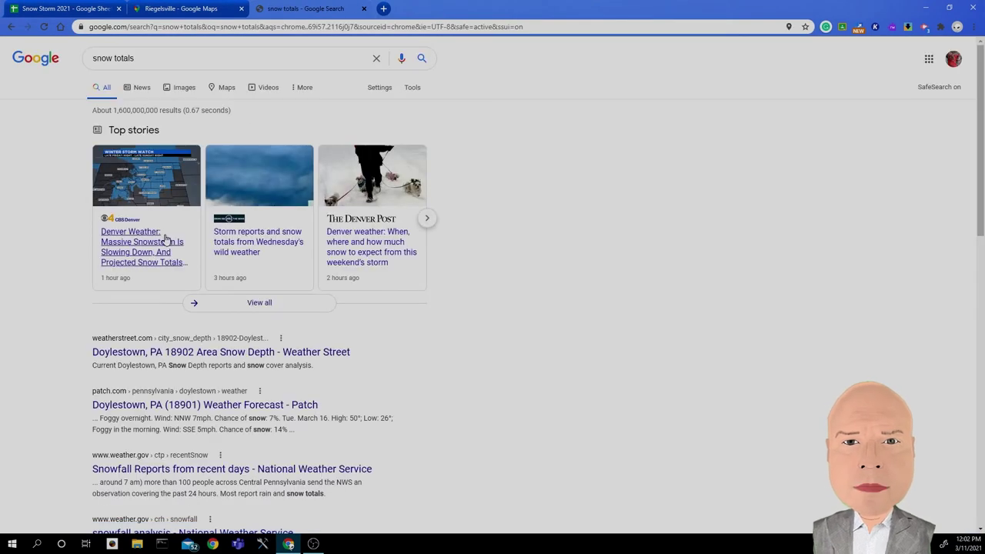
{"action": "left_click", "coordinate": [163, 354]}
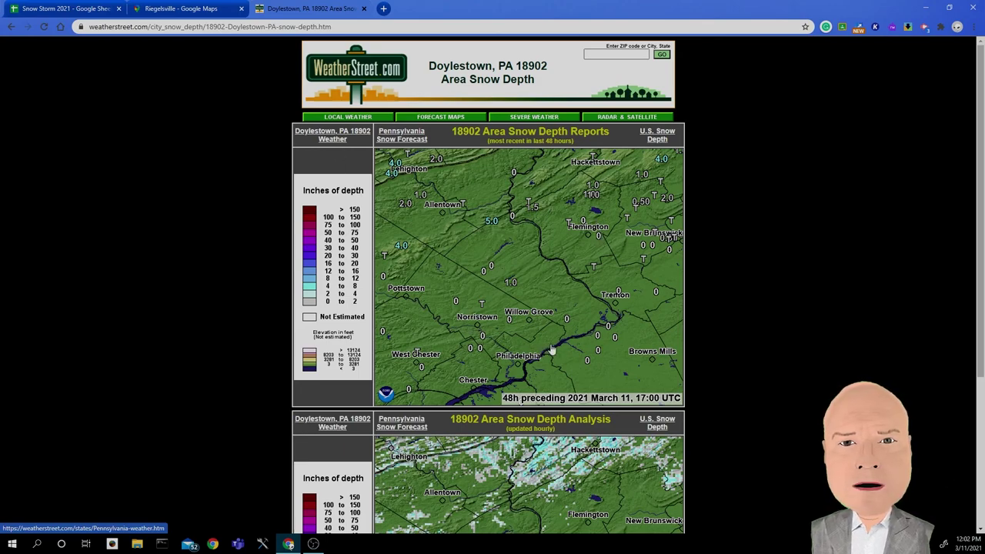
{"action": "scroll", "coordinate": [554, 344], "scroll_direction": "down", "scroll_amount": 1}
{"action": "scroll", "coordinate": [539, 308], "scroll_direction": "down", "scroll_amount": 1}
{"action": "scroll", "coordinate": [531, 231], "scroll_direction": "down", "scroll_amount": 1}
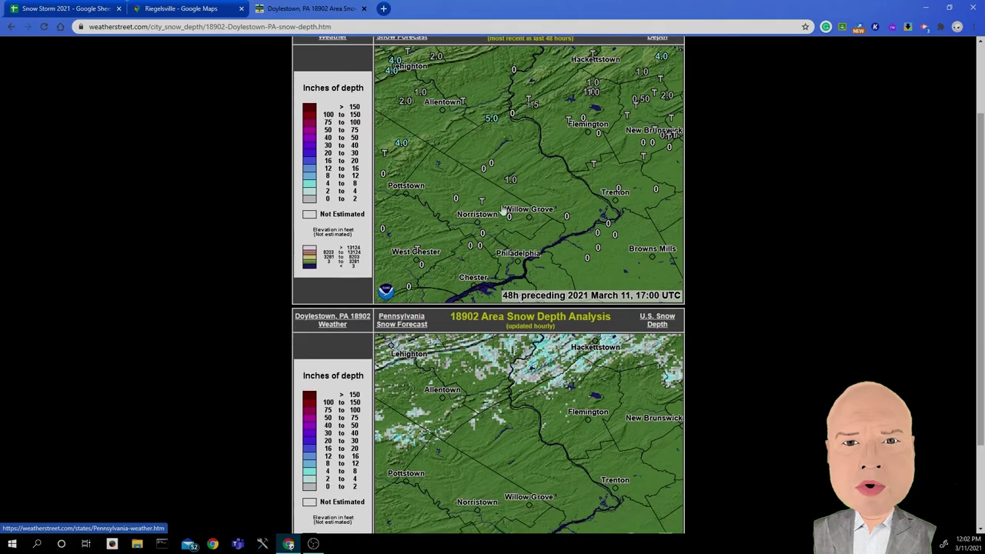
{"action": "scroll", "coordinate": [528, 194], "scroll_direction": "down", "scroll_amount": 3}
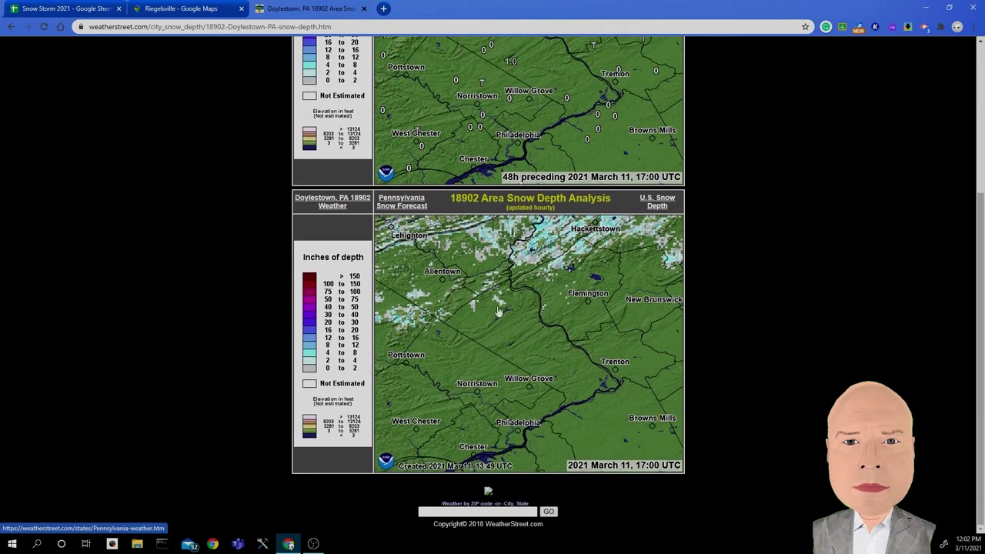
{"action": "scroll", "coordinate": [358, 344], "scroll_direction": "up", "scroll_amount": 5}
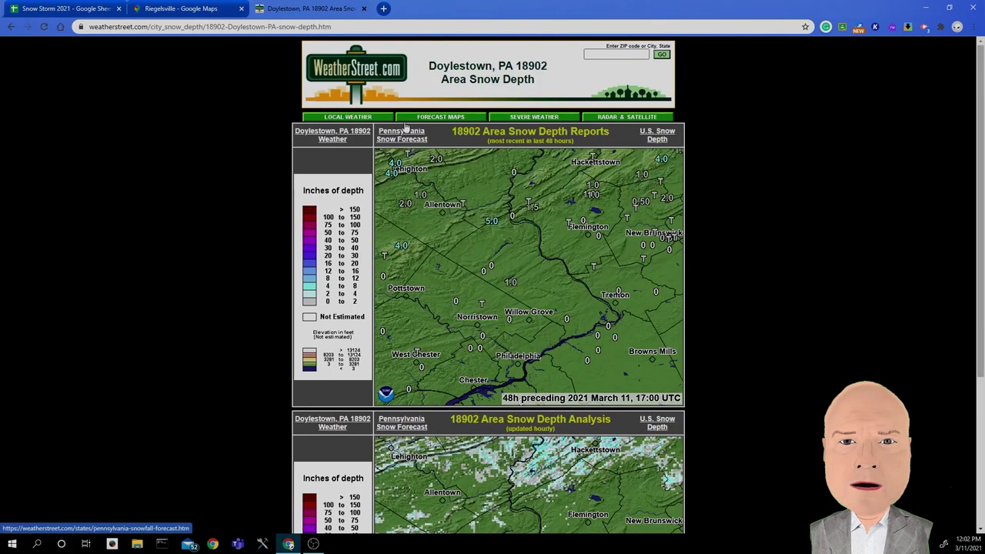
{"action": "mouse_move", "coordinate": [441, 117]}
{"action": "scroll", "coordinate": [499, 214], "scroll_direction": "down", "scroll_amount": 5}
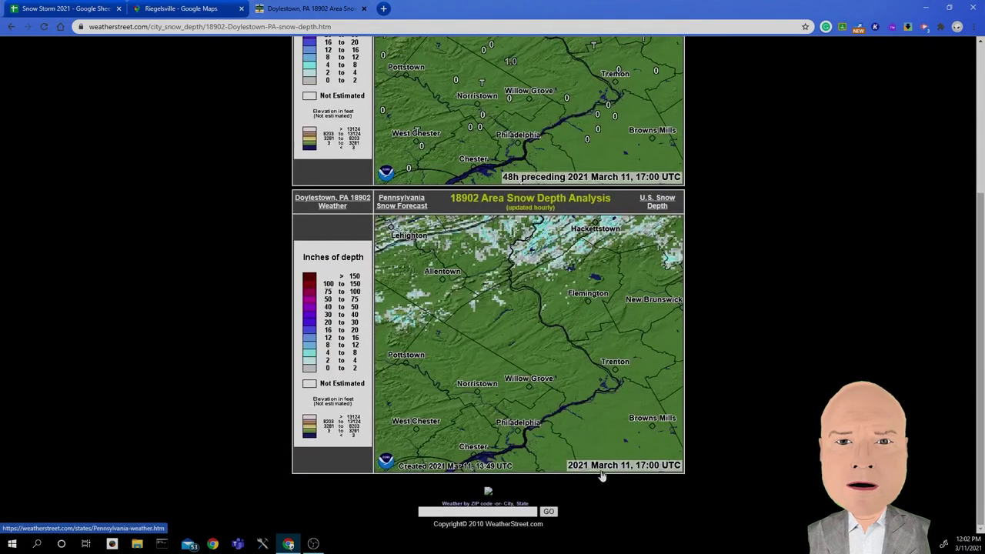
{"action": "left_click", "coordinate": [611, 471]}
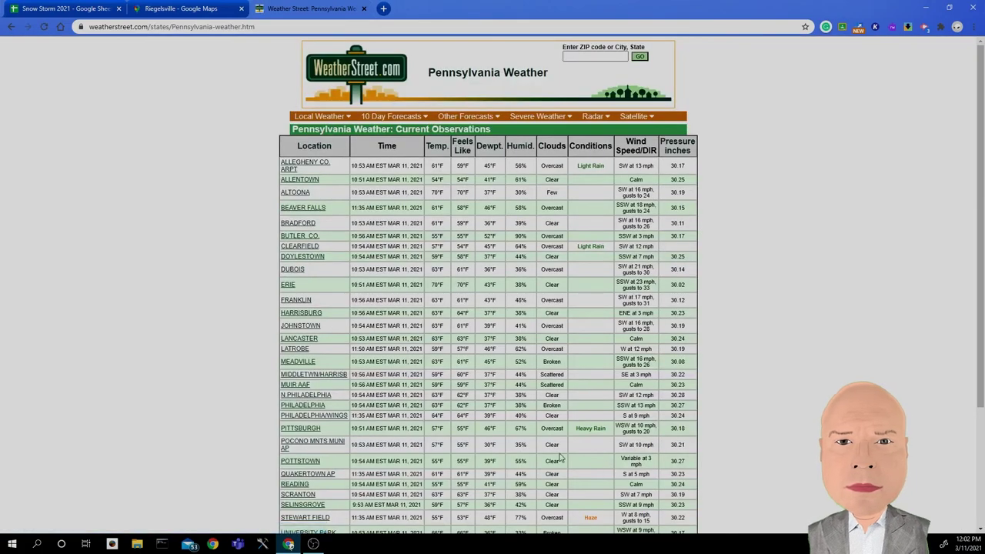
{"action": "scroll", "coordinate": [539, 185], "scroll_direction": "down", "scroll_amount": 2}
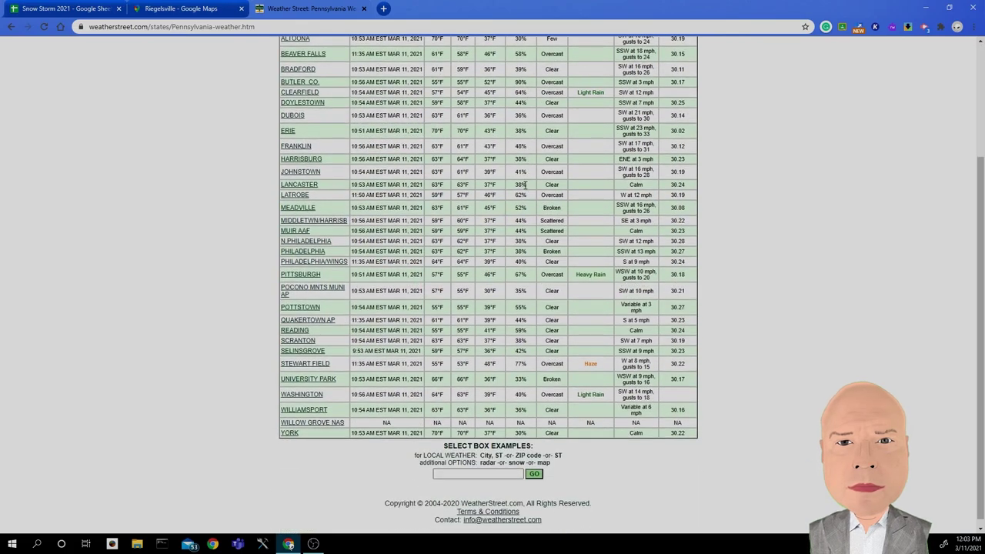
{"action": "scroll", "coordinate": [525, 187], "scroll_direction": "up", "scroll_amount": 2}
{"action": "mouse_move", "coordinate": [423, 117]}
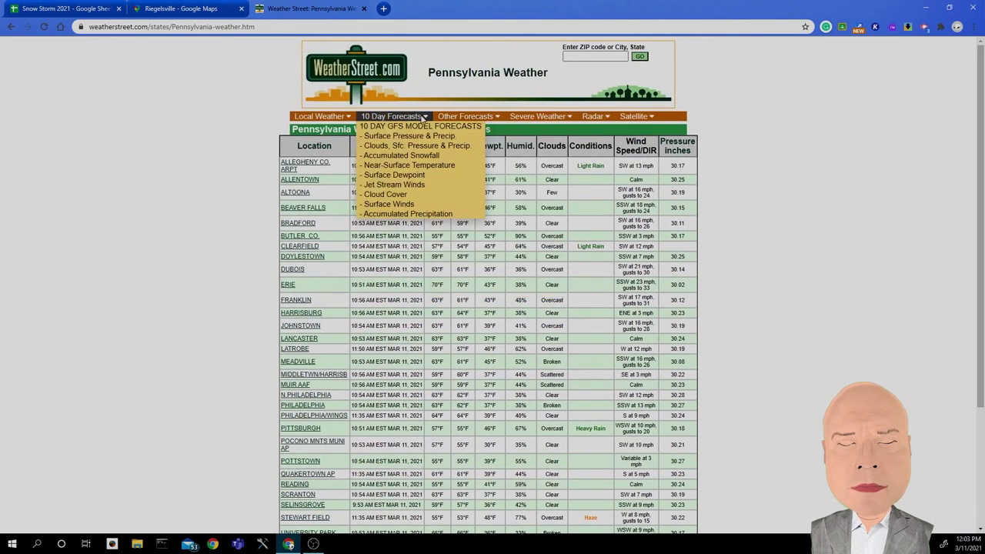
{"action": "mouse_move", "coordinate": [344, 125]}
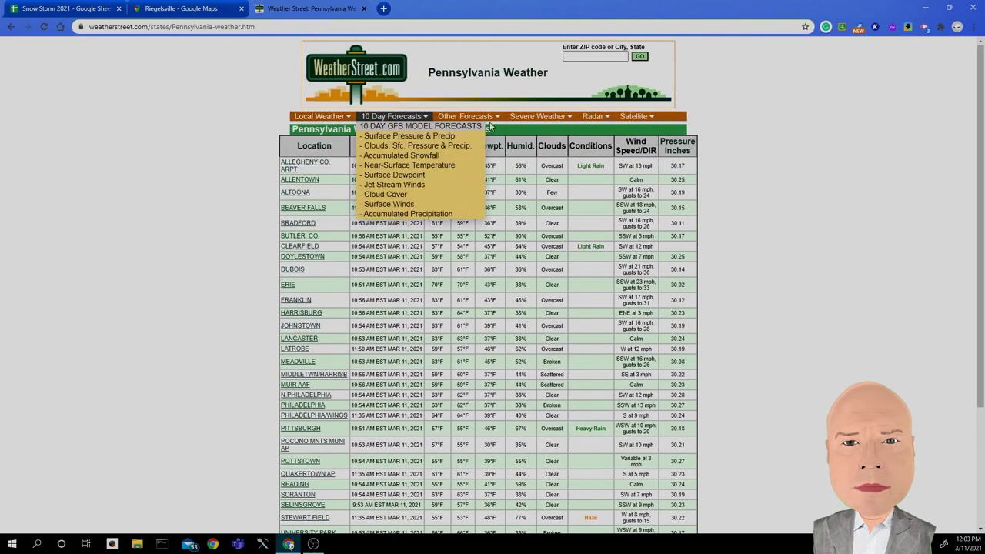
{"action": "mouse_move", "coordinate": [589, 117]}
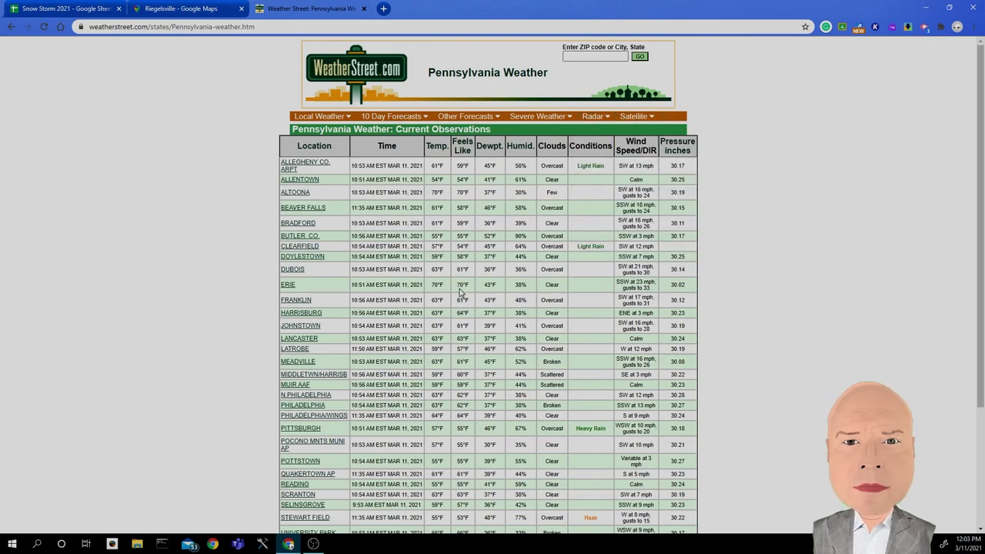
{"action": "scroll", "coordinate": [437, 306], "scroll_direction": "down", "scroll_amount": 2}
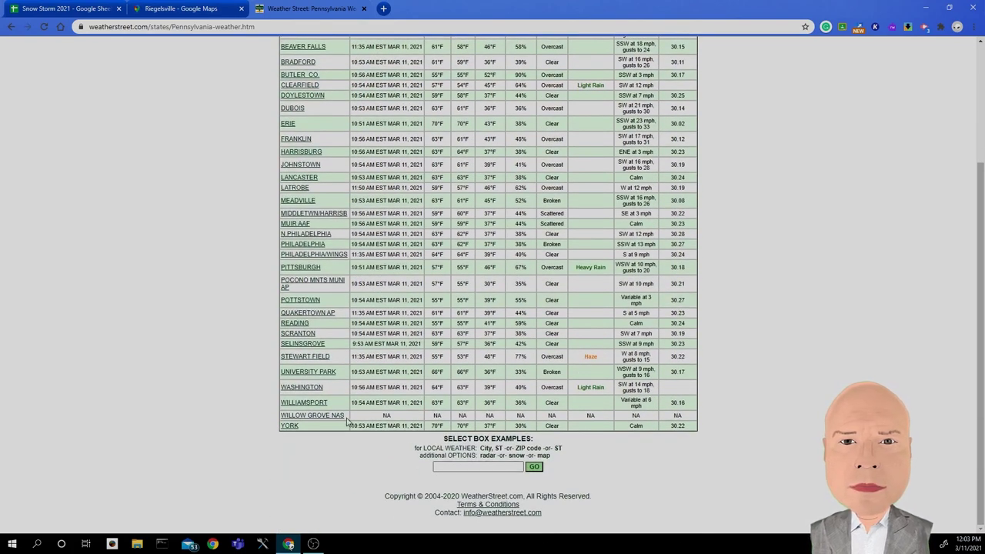
{"action": "scroll", "coordinate": [378, 323], "scroll_direction": "up", "scroll_amount": 2}
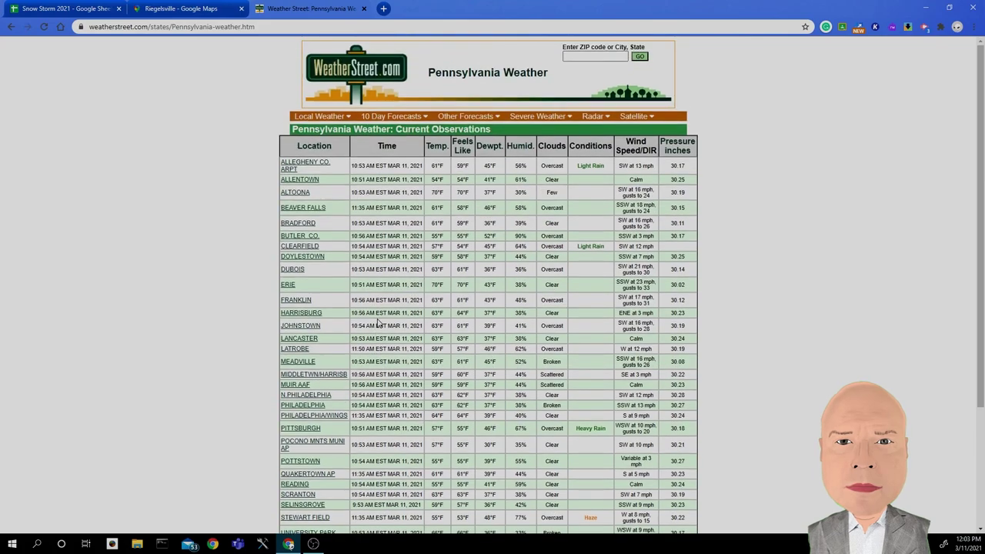
{"action": "scroll", "coordinate": [434, 159], "scroll_direction": "down", "scroll_amount": 2}
{"action": "scroll", "coordinate": [434, 178], "scroll_direction": "up", "scroll_amount": 2}
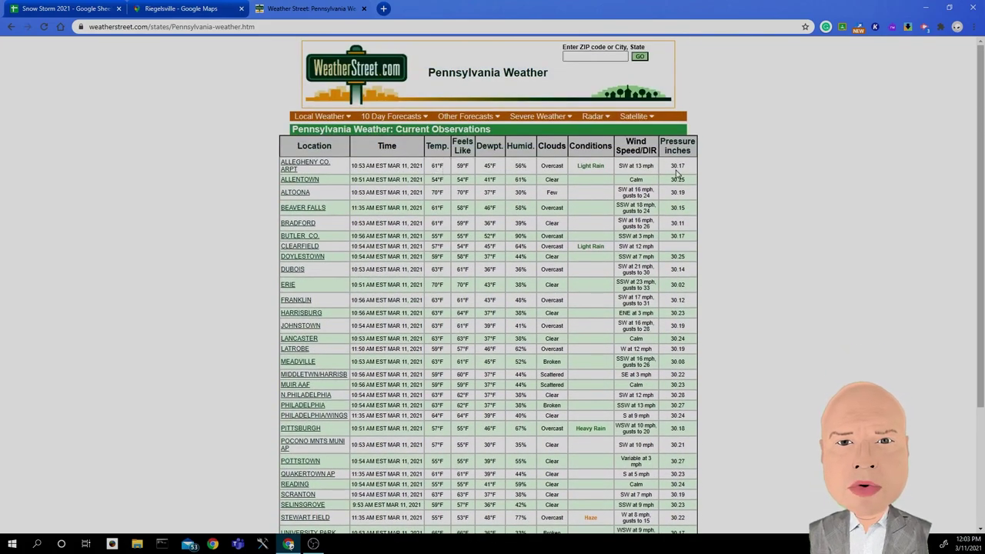
{"action": "scroll", "coordinate": [677, 173], "scroll_direction": "down", "scroll_amount": 2}
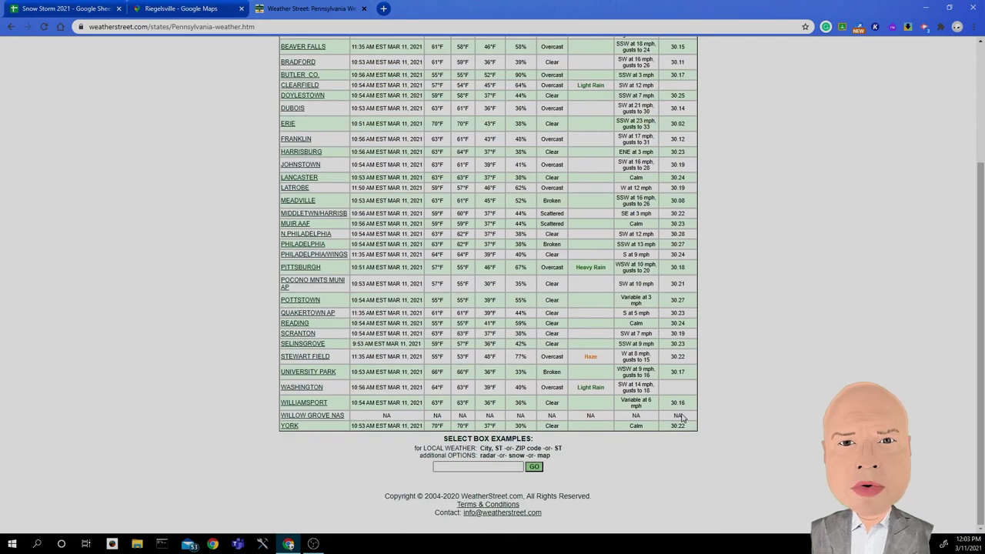
{"action": "scroll", "coordinate": [682, 416], "scroll_direction": "up", "scroll_amount": 2}
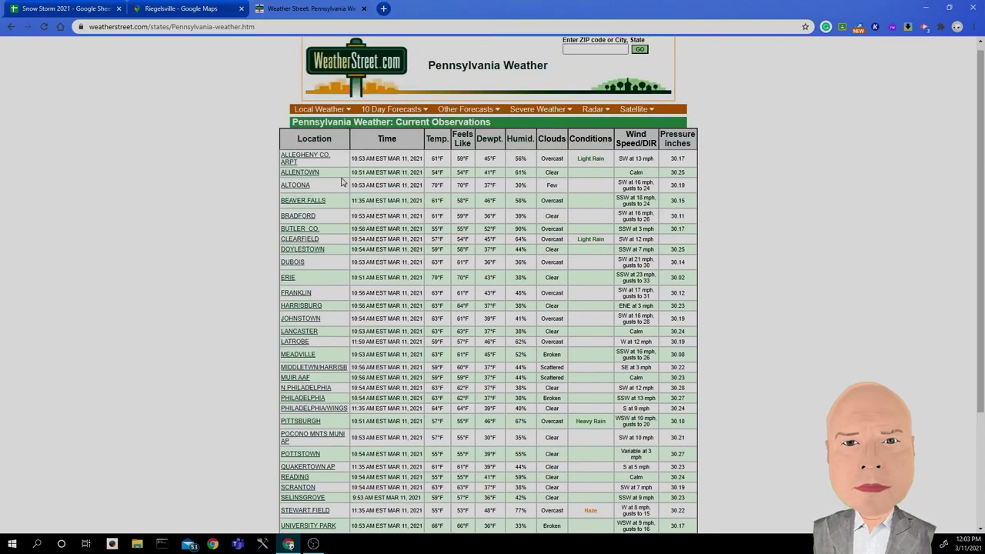
{"action": "scroll", "coordinate": [429, 198], "scroll_direction": "down", "scroll_amount": 3}
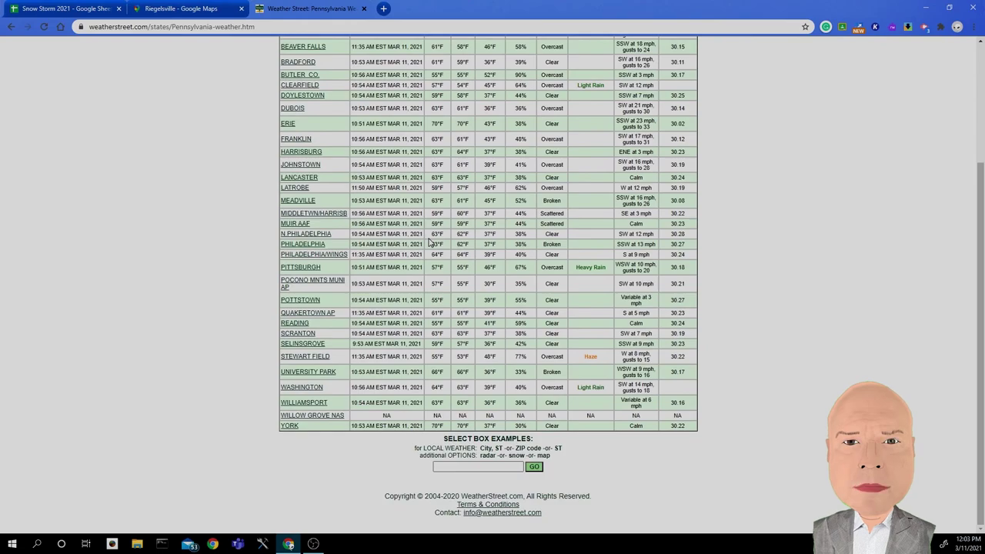
{"action": "scroll", "coordinate": [430, 242], "scroll_direction": "up", "scroll_amount": 3}
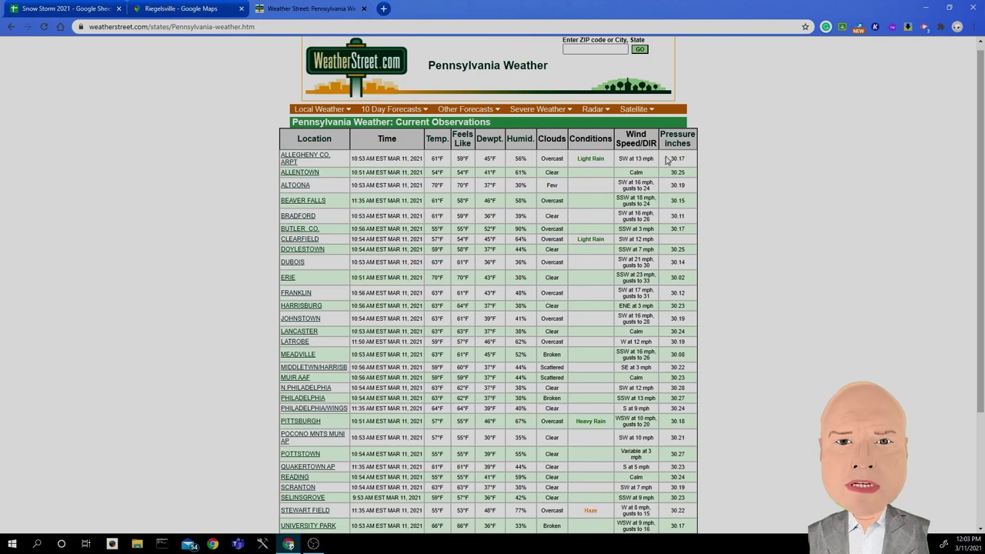
Step: Copy the WeatherStreet table from the Location header to York, then return to Snow Storm 2021
{"action": "left_click_drag", "start_coordinate": [666, 159], "coordinate": [688, 267]}
{"action": "left_click", "coordinate": [688, 268]}
{"action": "left_click_drag", "start_coordinate": [296, 141], "coordinate": [696, 433]}
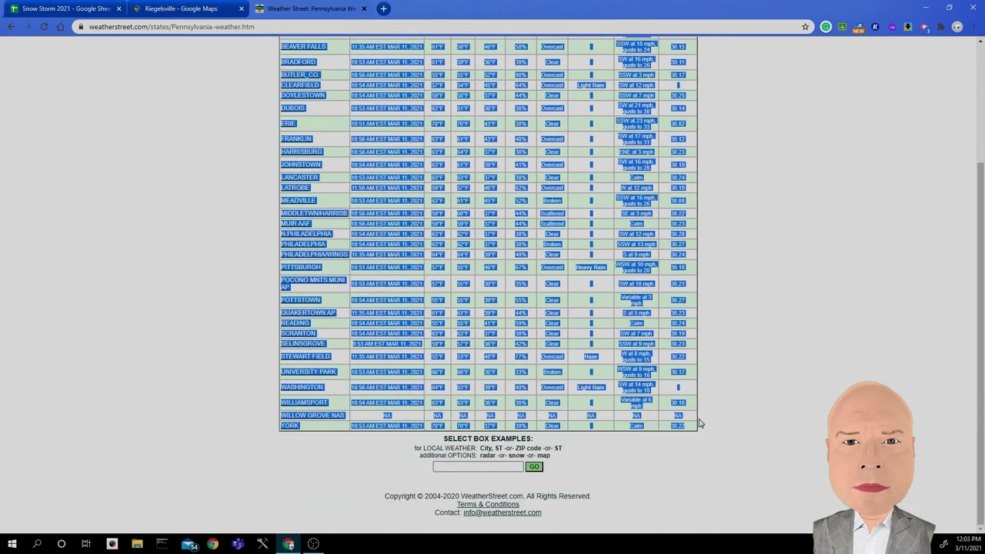
{"action": "right_click", "coordinate": [377, 177]}
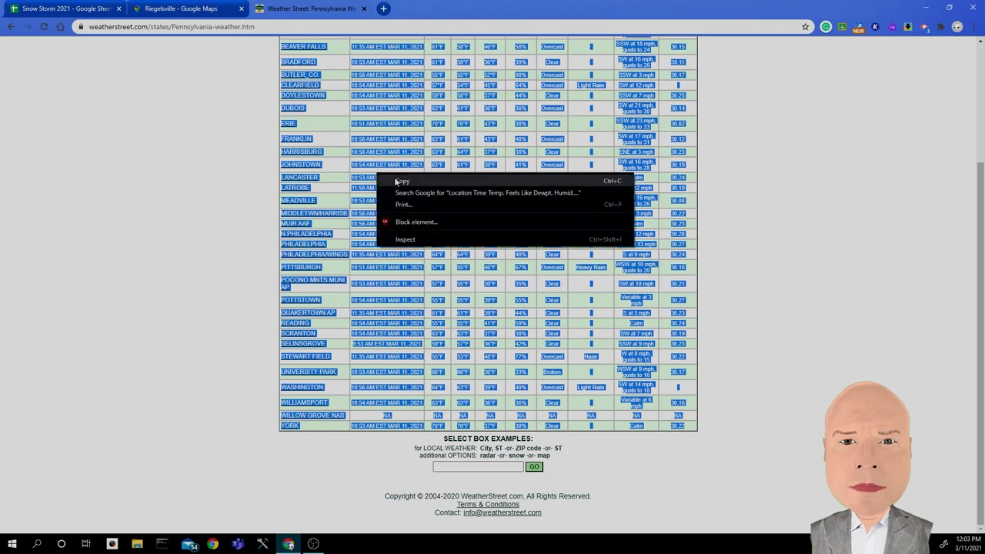
{"action": "left_click", "coordinate": [395, 178]}
{"action": "left_click", "coordinate": [82, 10]}
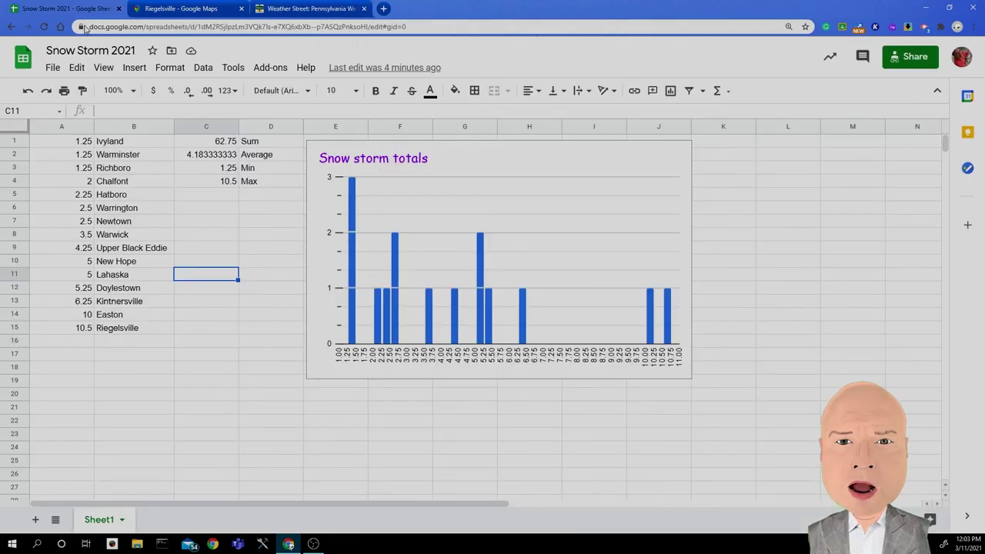
Step: Create a new blank spreadsheet holding the Pennsylvania observations table in A1:J35
{"action": "left_click", "coordinate": [46, 68]}
{"action": "mouse_move", "coordinate": [77, 121]}
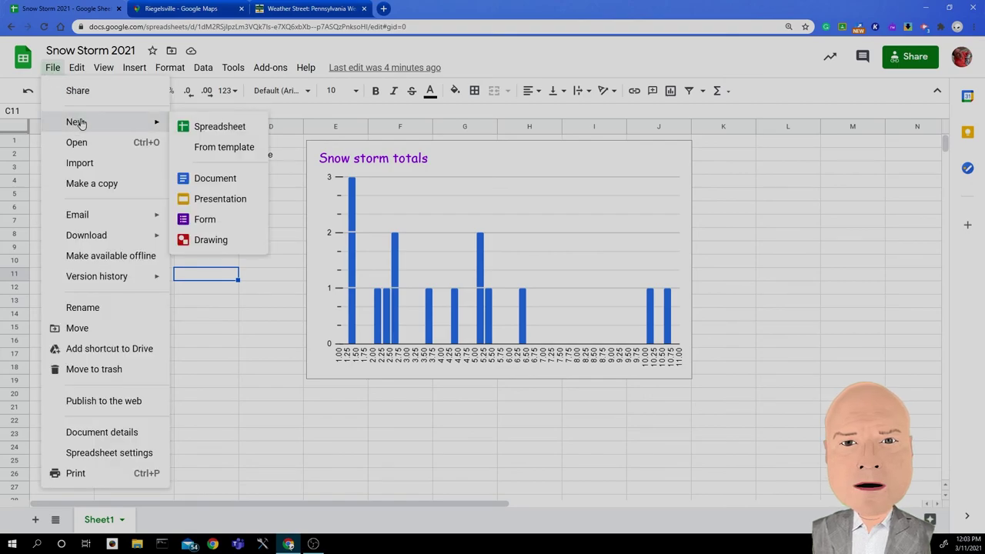
{"action": "left_click", "coordinate": [198, 131]}
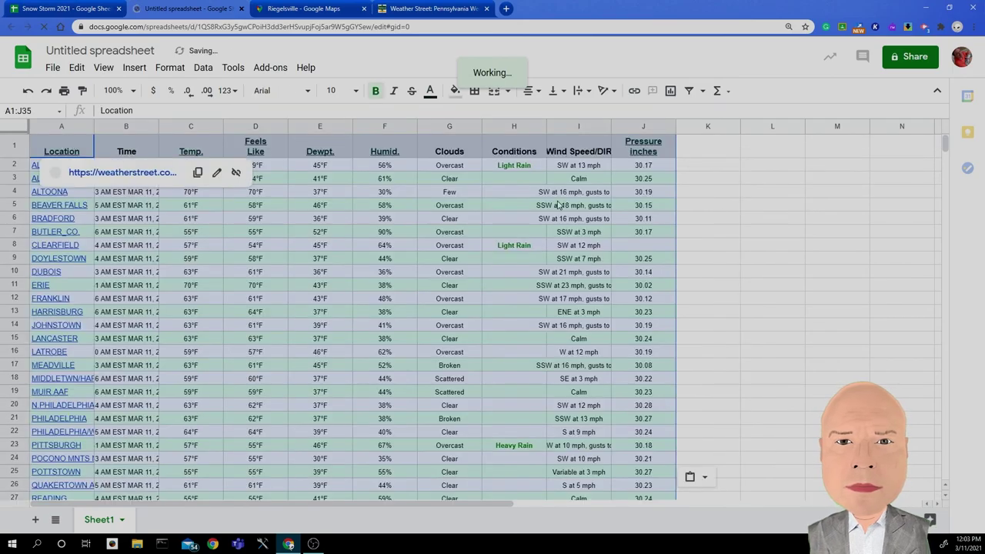
{"action": "scroll", "coordinate": [275, 218], "scroll_direction": "down", "scroll_amount": 5}
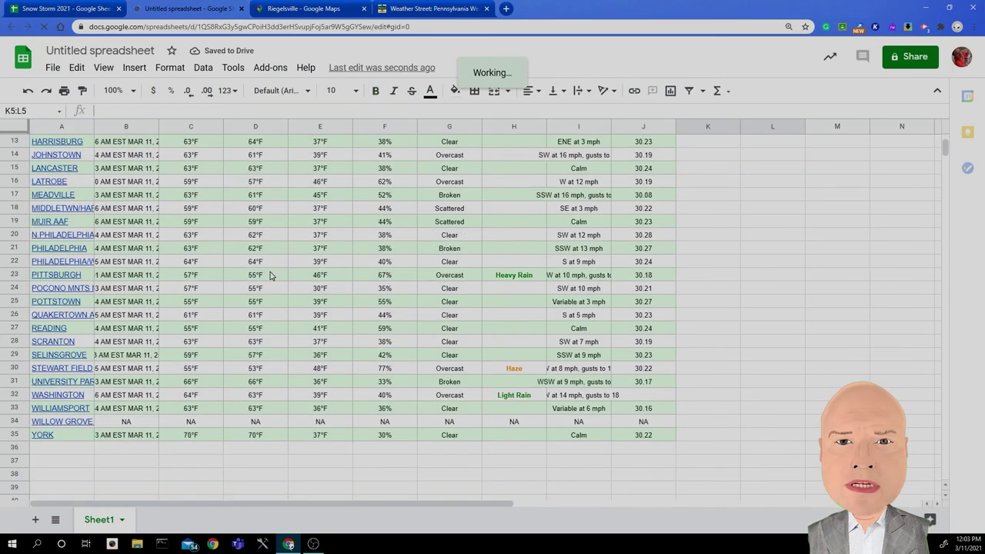
{"action": "scroll", "coordinate": [196, 270], "scroll_direction": "up", "scroll_amount": 5}
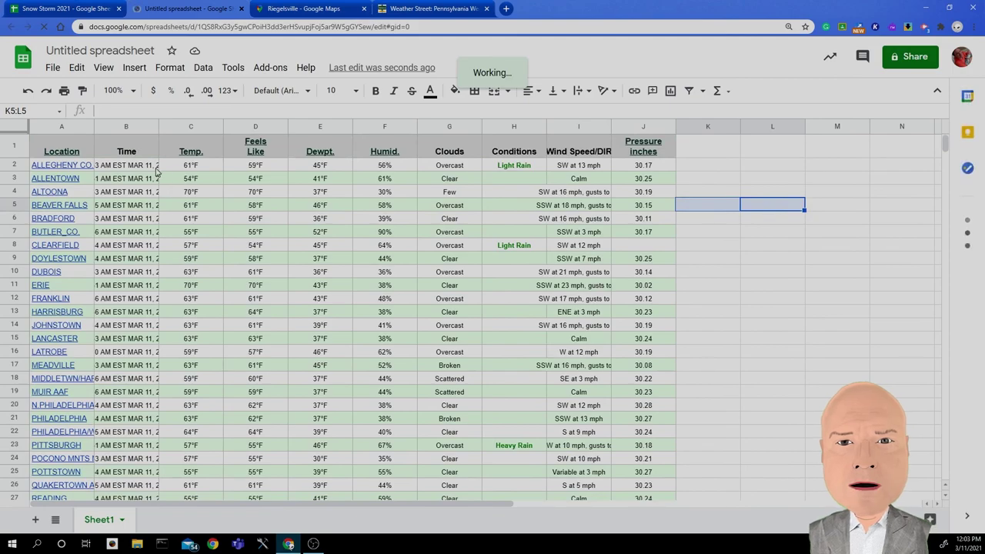
Step: Delete the Clouds, Conditions and Wind Speed/DIR columns (G–I)
{"action": "left_click", "coordinate": [132, 127]}
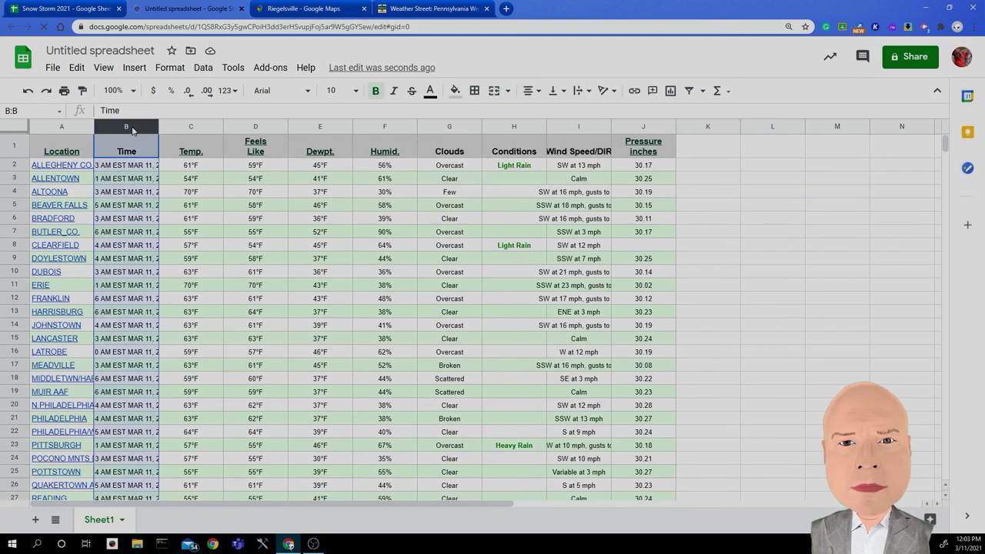
{"action": "left_click", "coordinate": [187, 125]}
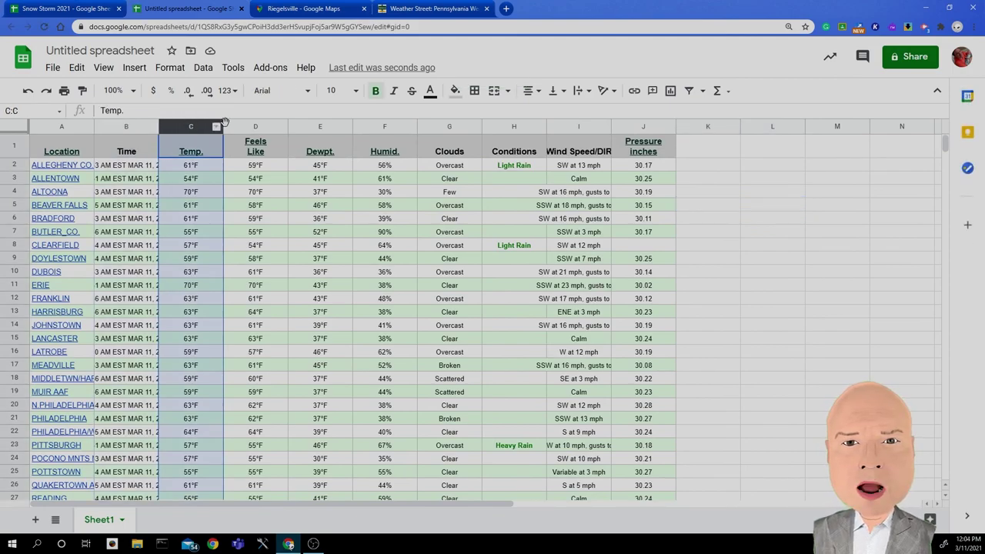
{"action": "left_click", "coordinate": [275, 127]}
{"action": "left_click", "coordinate": [326, 129]}
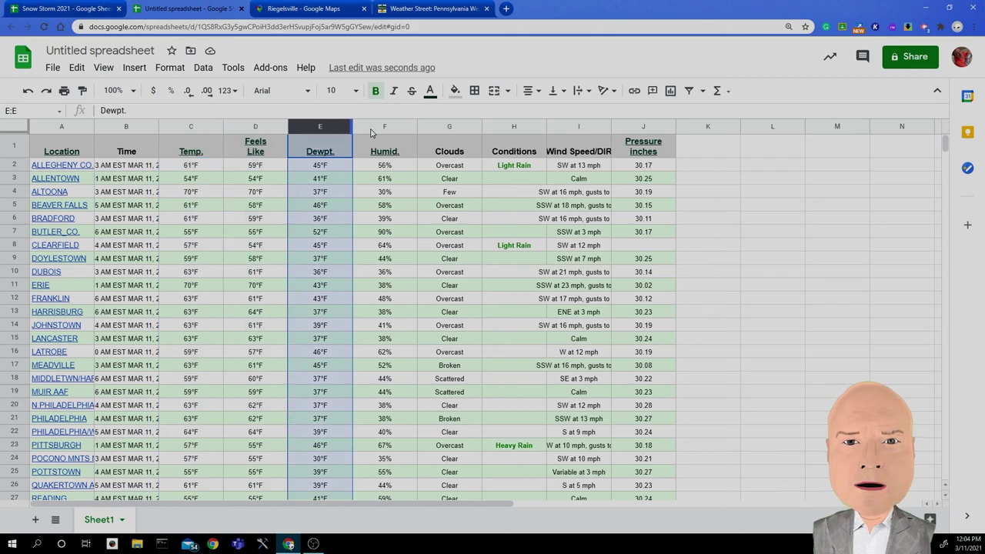
{"action": "left_click", "coordinate": [413, 129]}
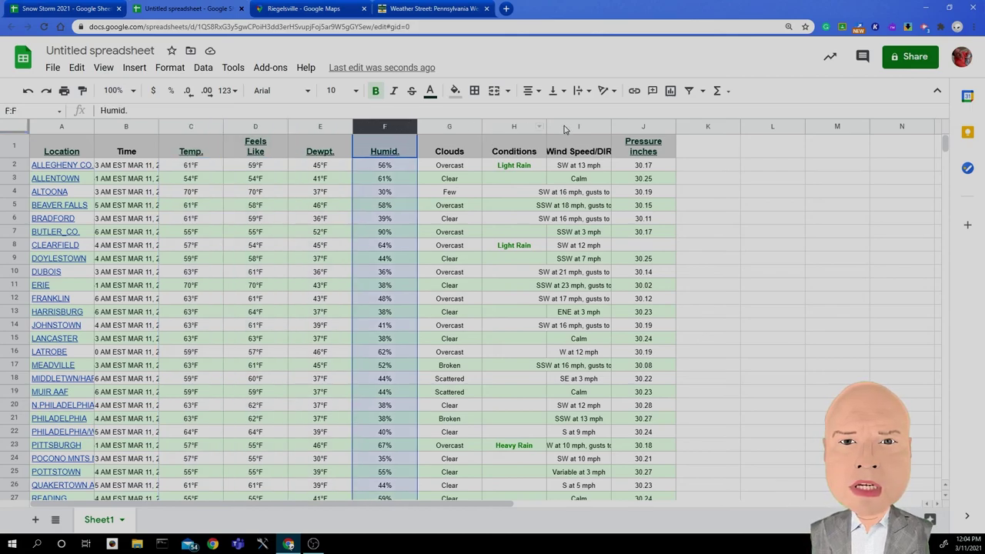
{"action": "left_click", "coordinate": [633, 130]}
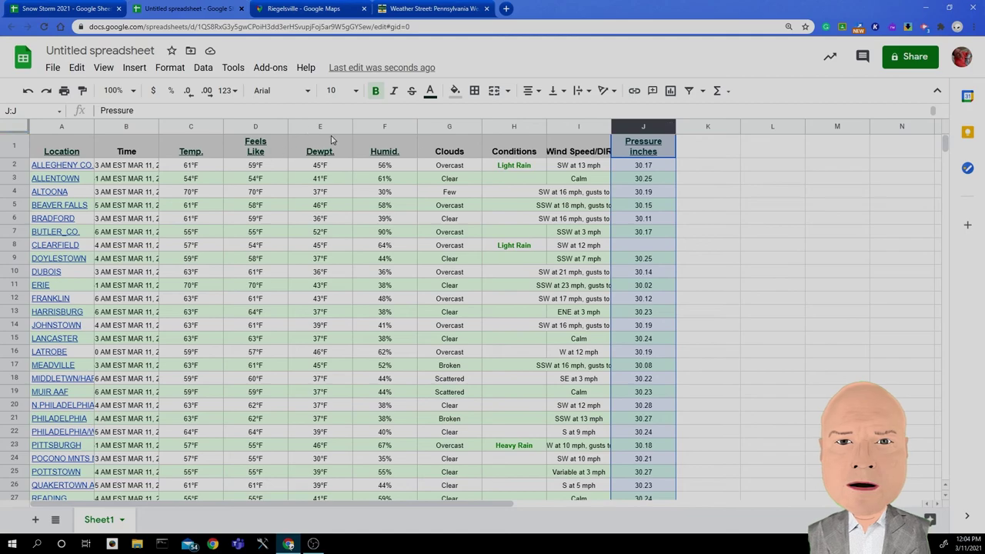
{"action": "left_click_drag", "start_coordinate": [438, 127], "coordinate": [572, 131]}
{"action": "right_click", "coordinate": [572, 131]}
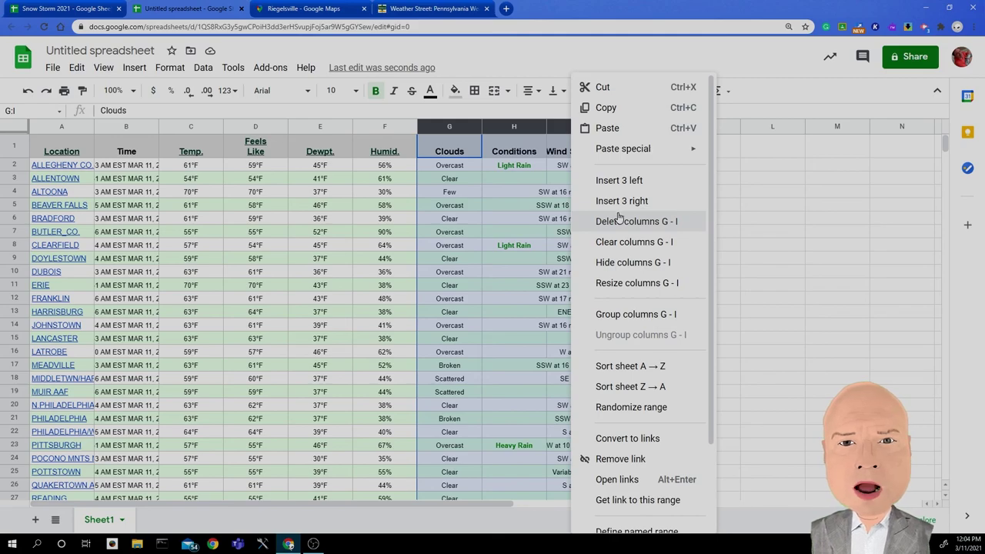
{"action": "left_click", "coordinate": [621, 221]}
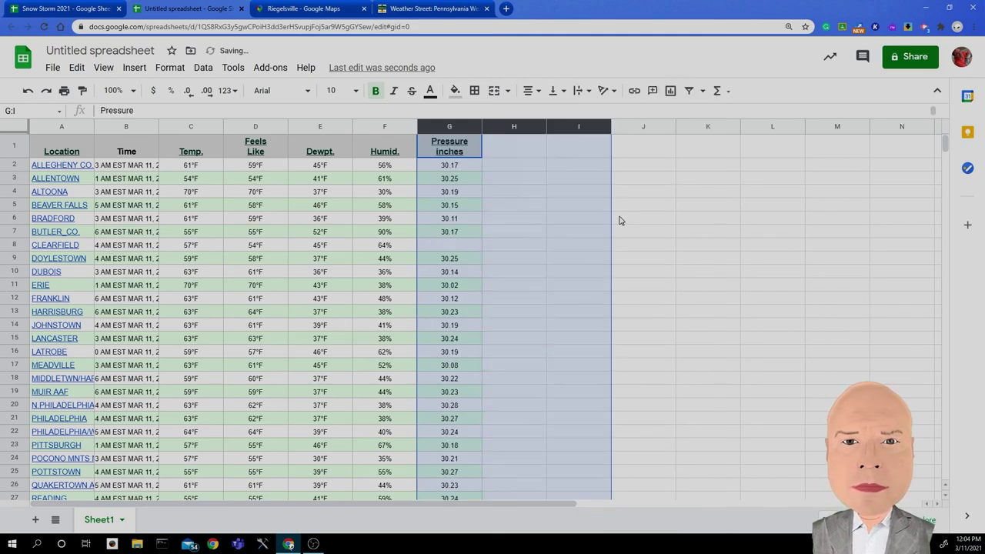
{"action": "left_click", "coordinate": [561, 236]}
Step: Delete the Time column B, leaving six columns in A1:F35
{"action": "left_click", "coordinate": [129, 127]}
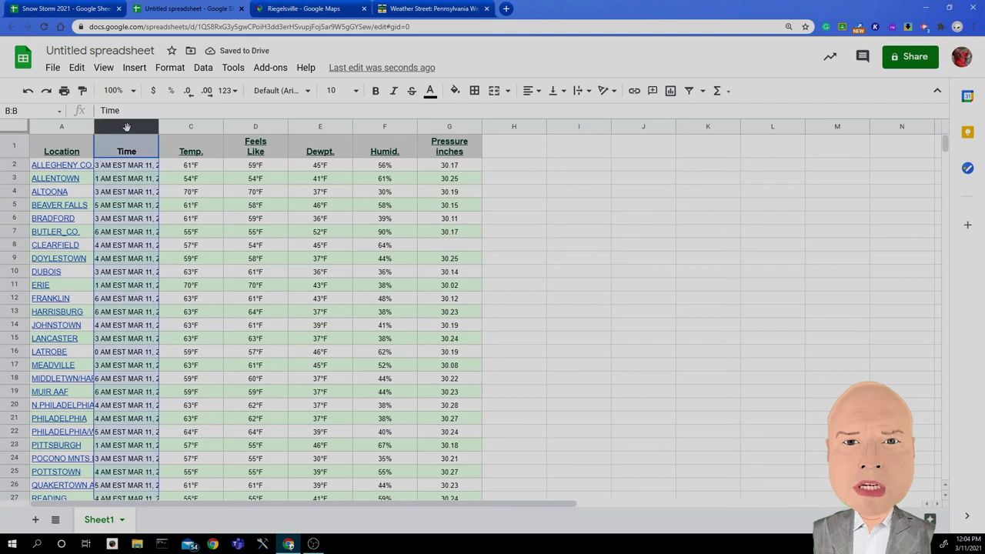
{"action": "right_click", "coordinate": [129, 127]}
{"action": "left_click", "coordinate": [178, 222]}
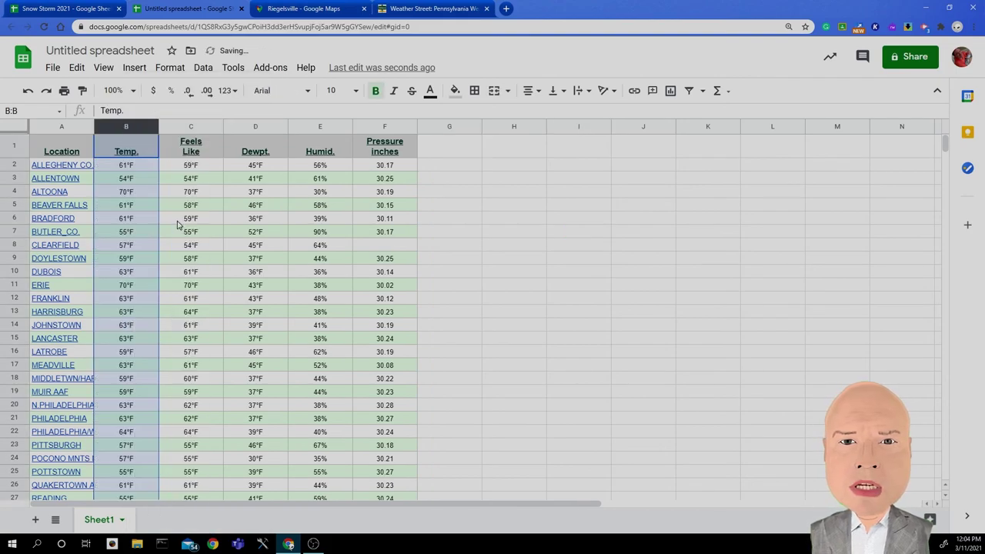
{"action": "left_click", "coordinate": [504, 207]}
{"action": "scroll", "coordinate": [399, 248], "scroll_direction": "down", "scroll_amount": 3}
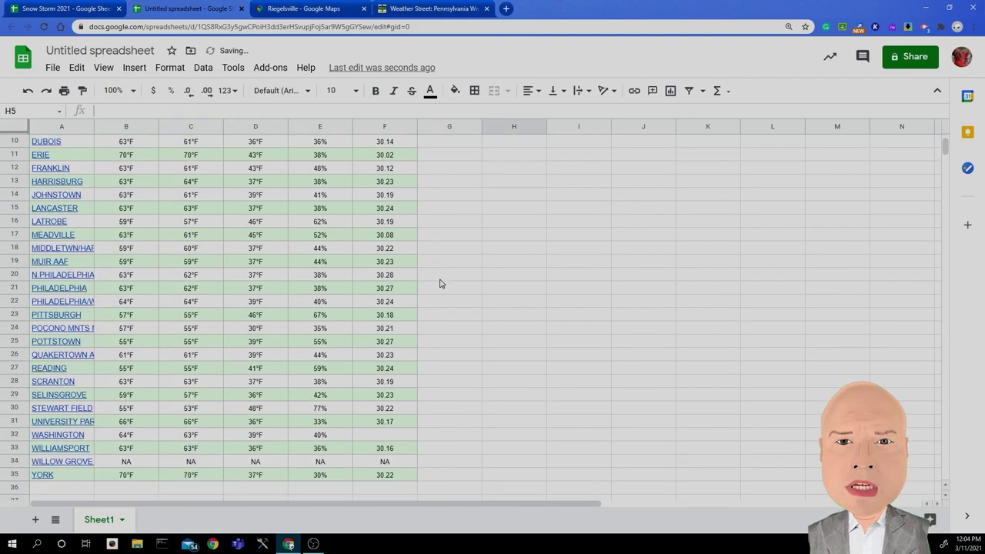
{"action": "scroll", "coordinate": [440, 282], "scroll_direction": "up", "scroll_amount": 3}
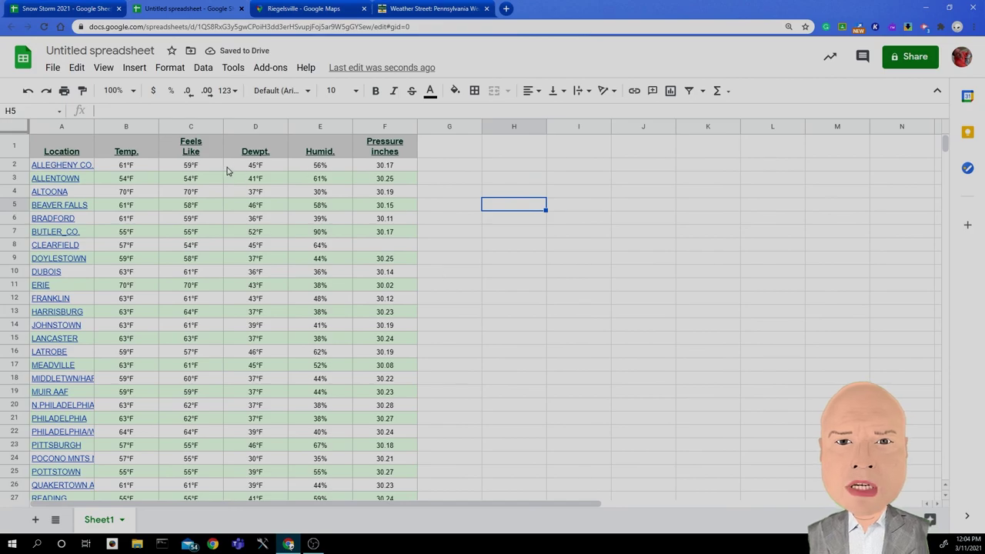
{"action": "left_click_drag", "start_coordinate": [112, 170], "coordinate": [141, 335]}
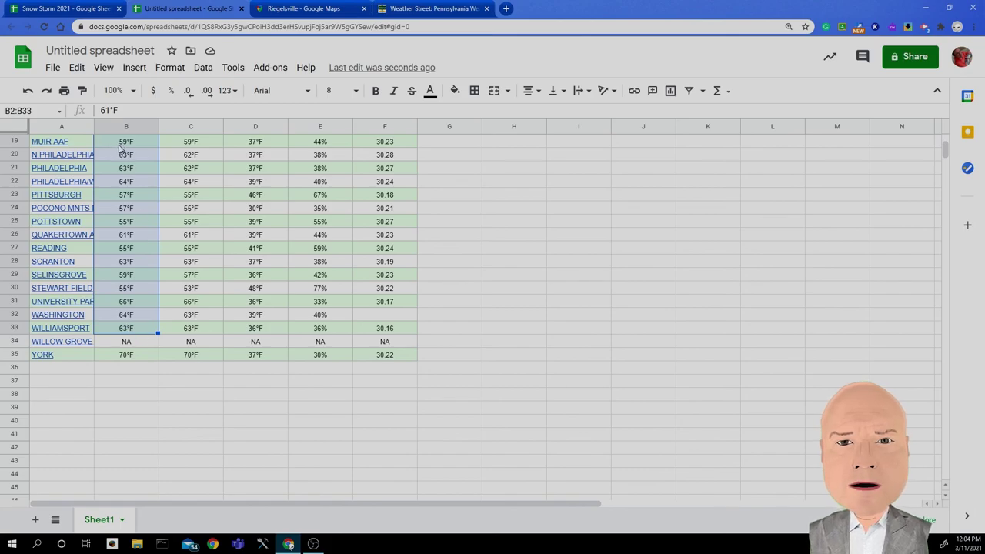
{"action": "scroll", "coordinate": [180, 244], "scroll_direction": "up", "scroll_amount": 5}
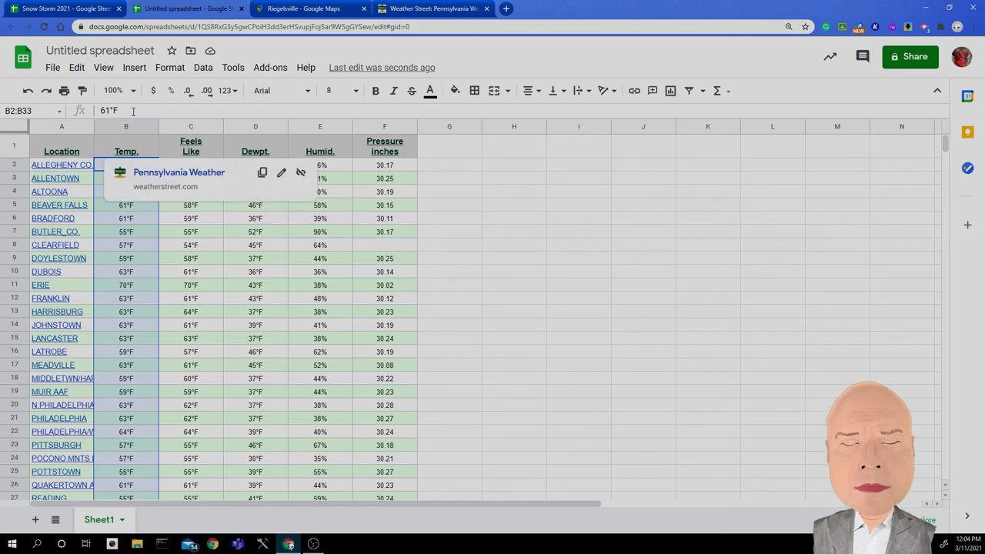
{"action": "left_click", "coordinate": [383, 167]}
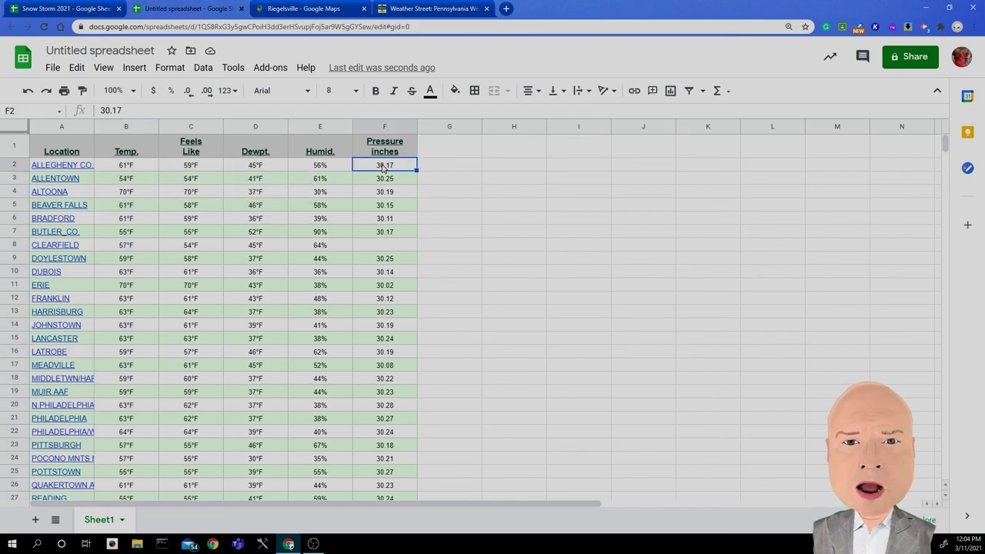
{"action": "scroll", "coordinate": [408, 183], "scroll_direction": "down", "scroll_amount": 2}
{"action": "scroll", "coordinate": [394, 180], "scroll_direction": "up", "scroll_amount": 2}
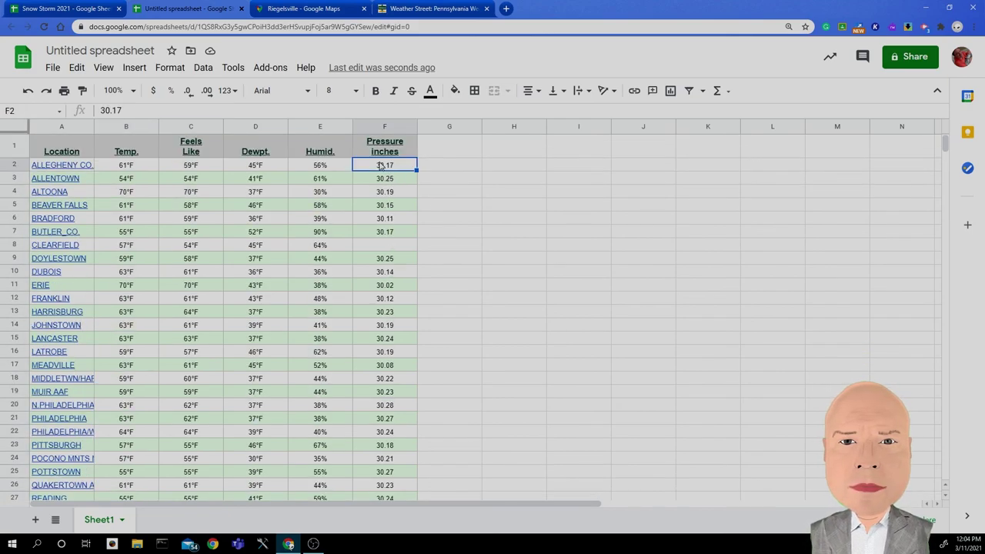
{"action": "left_click_drag", "start_coordinate": [381, 166], "coordinate": [421, 438]}
{"action": "left_click", "coordinate": [870, 520]}
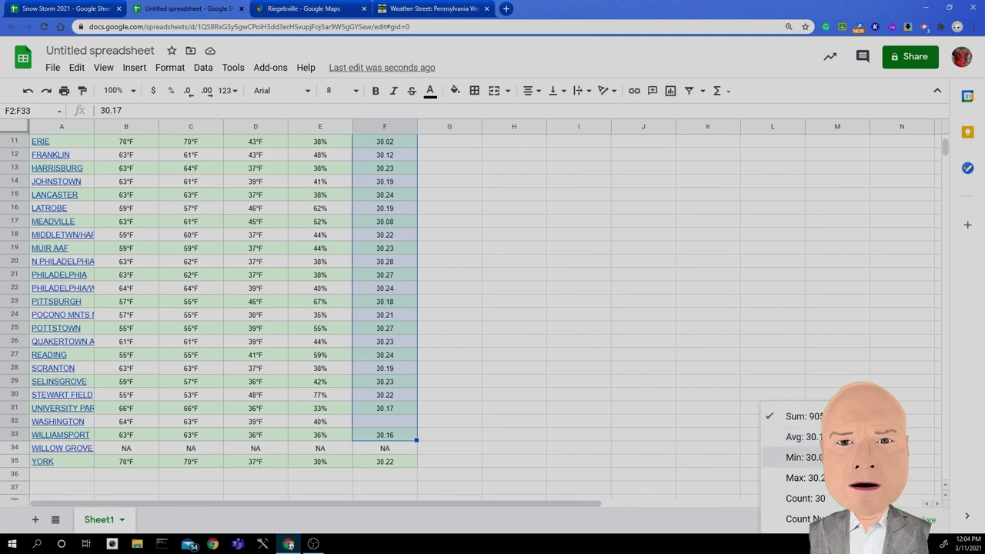
{"action": "left_click", "coordinate": [623, 432]}
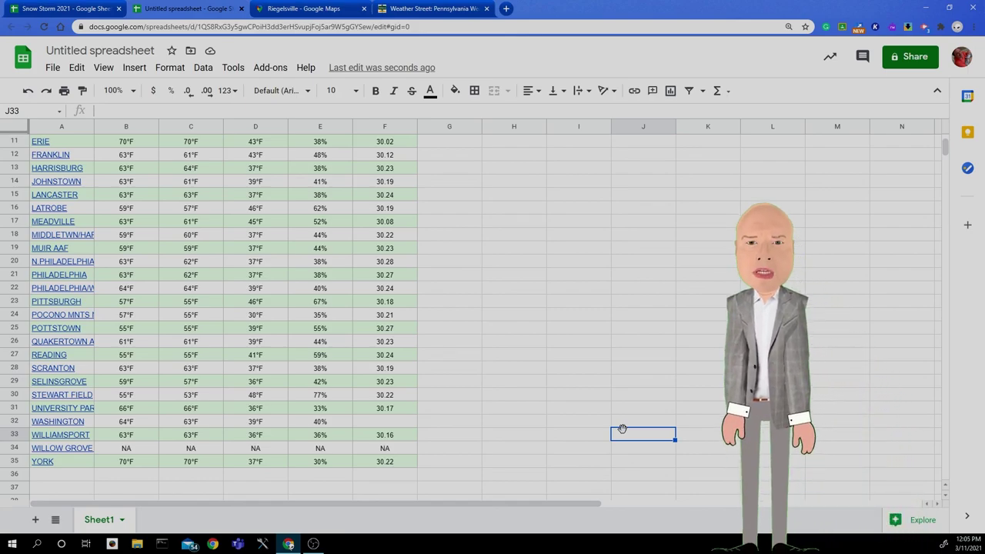
{"action": "scroll", "coordinate": [623, 428], "scroll_direction": "up", "scroll_amount": 3}
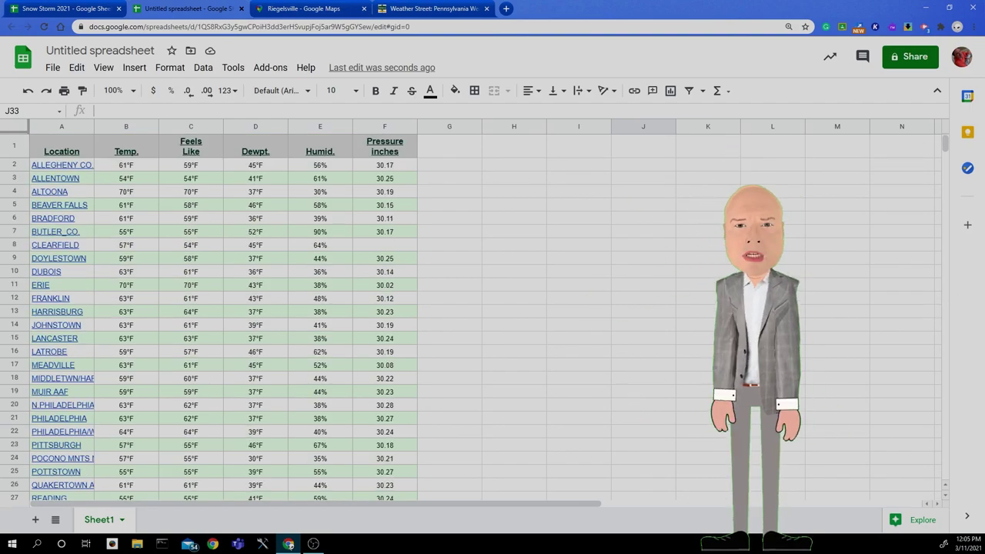